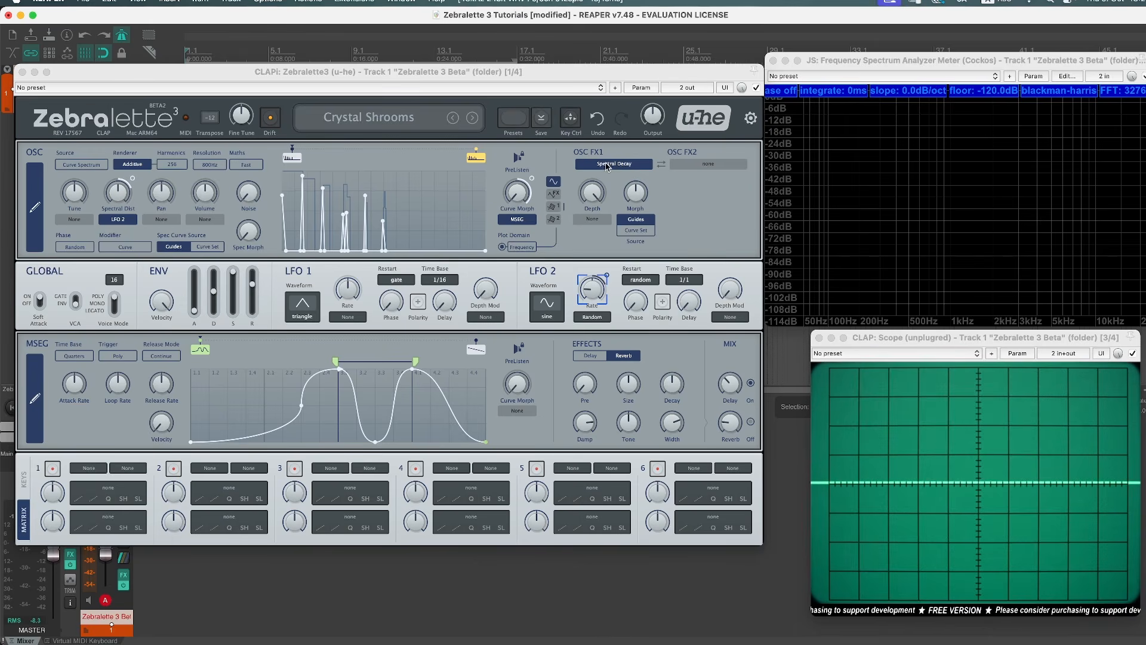
- Reset the synth to the init preset and bypass the effects on the master channel
right_click(363, 117)
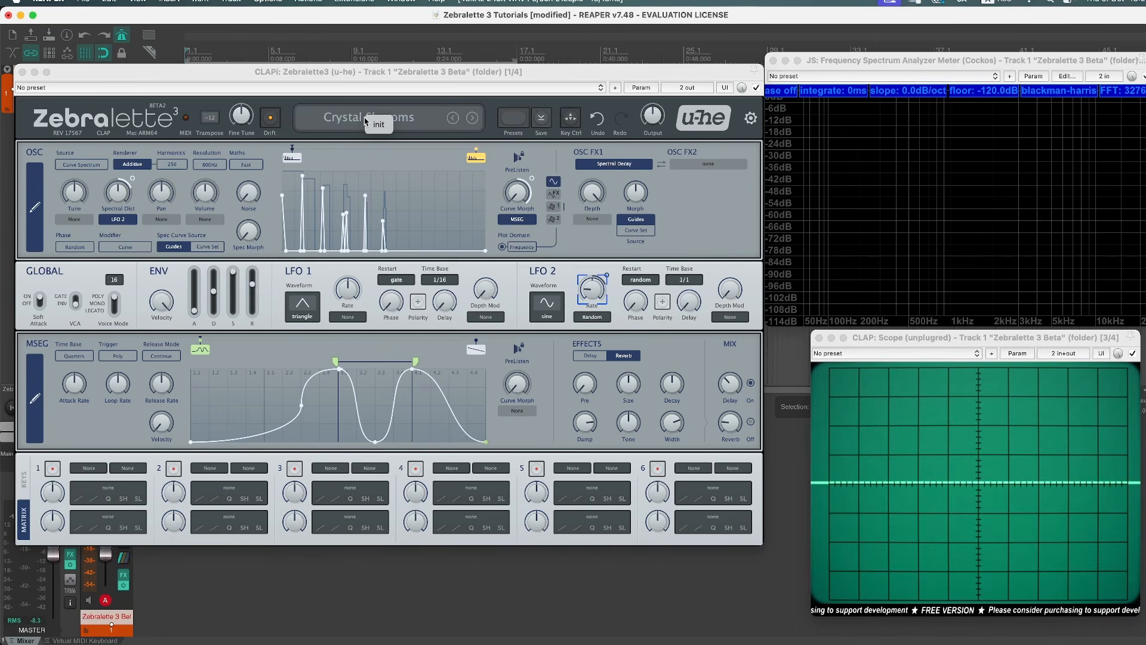
click(379, 127)
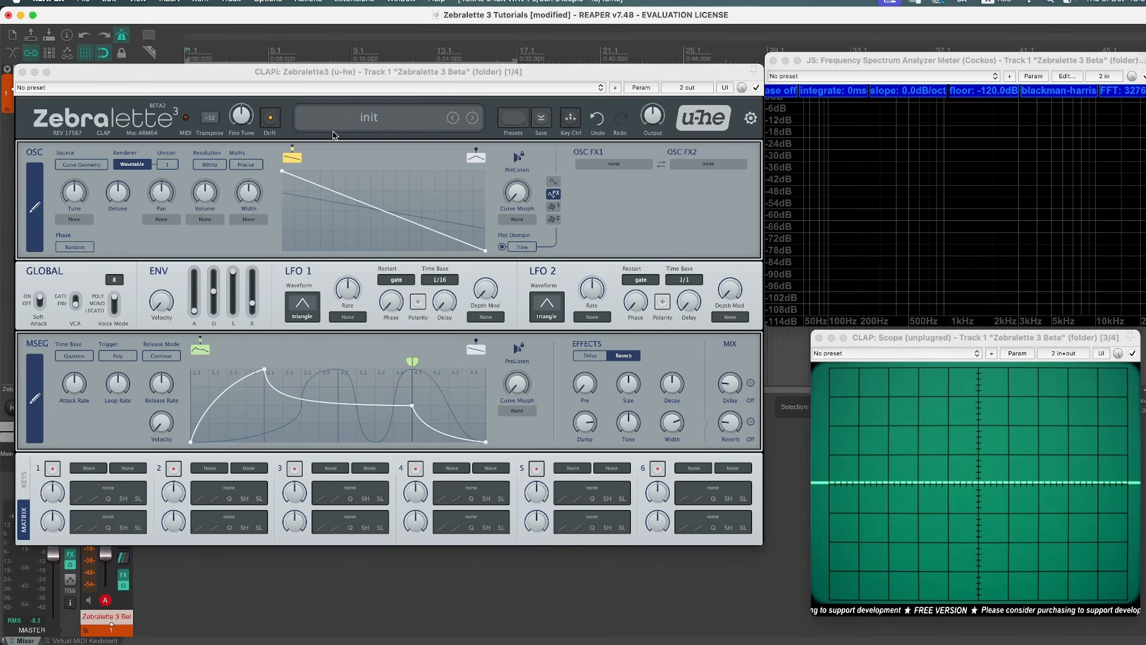
mouse_move(161, 307)
drag(161, 308, 165, 162)
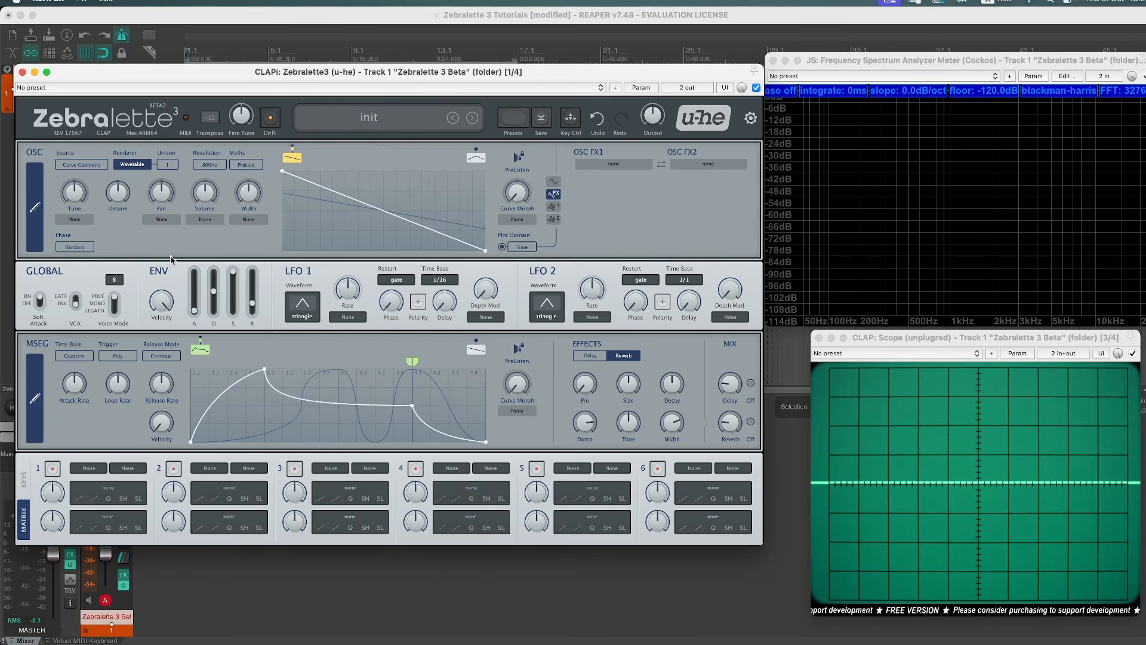
click(70, 569)
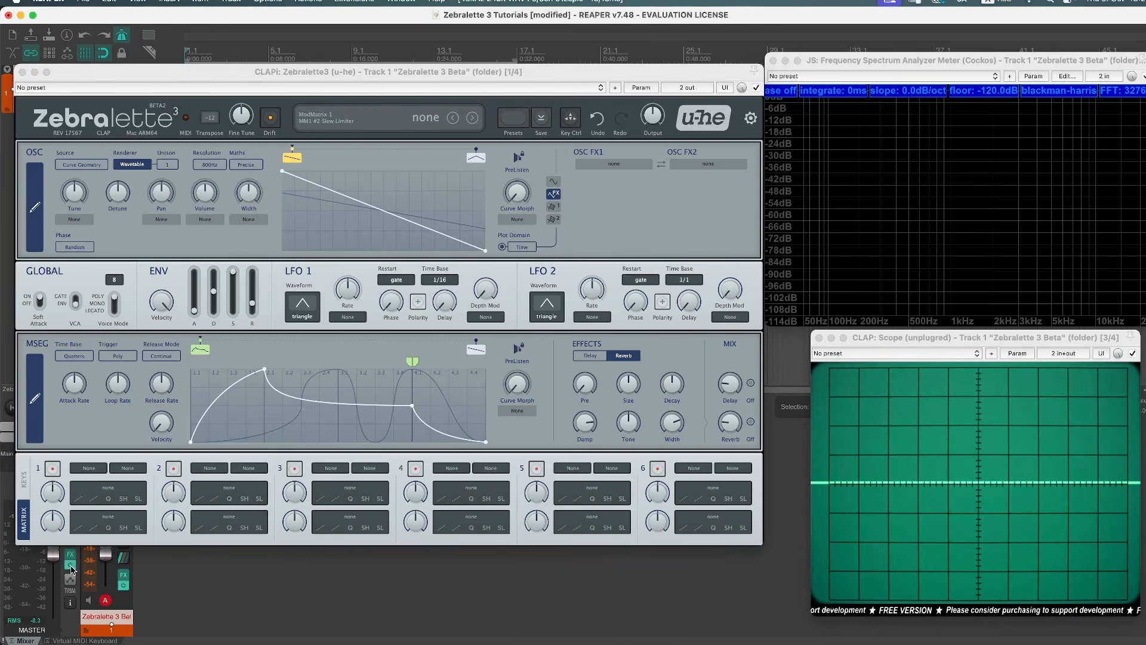
click(70, 567)
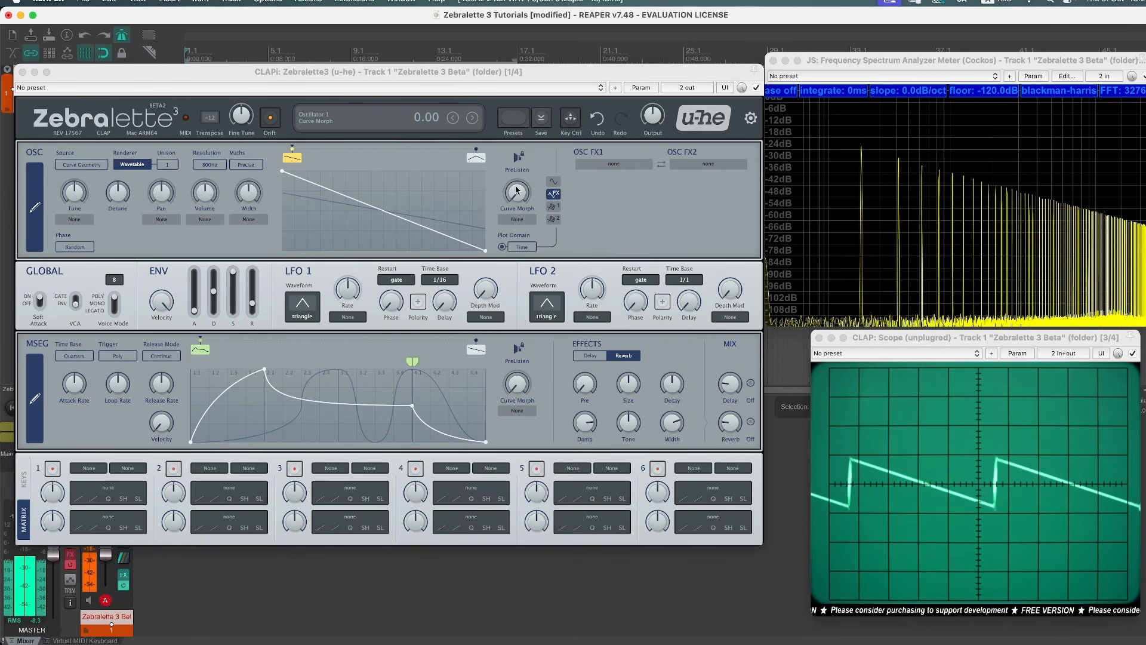
- Switch the oscillator renderer from Wavetable to Additive, sweeping Curve Morph in both modes and returning it to 0 to compare the sound
drag(517, 190, 525, 224)
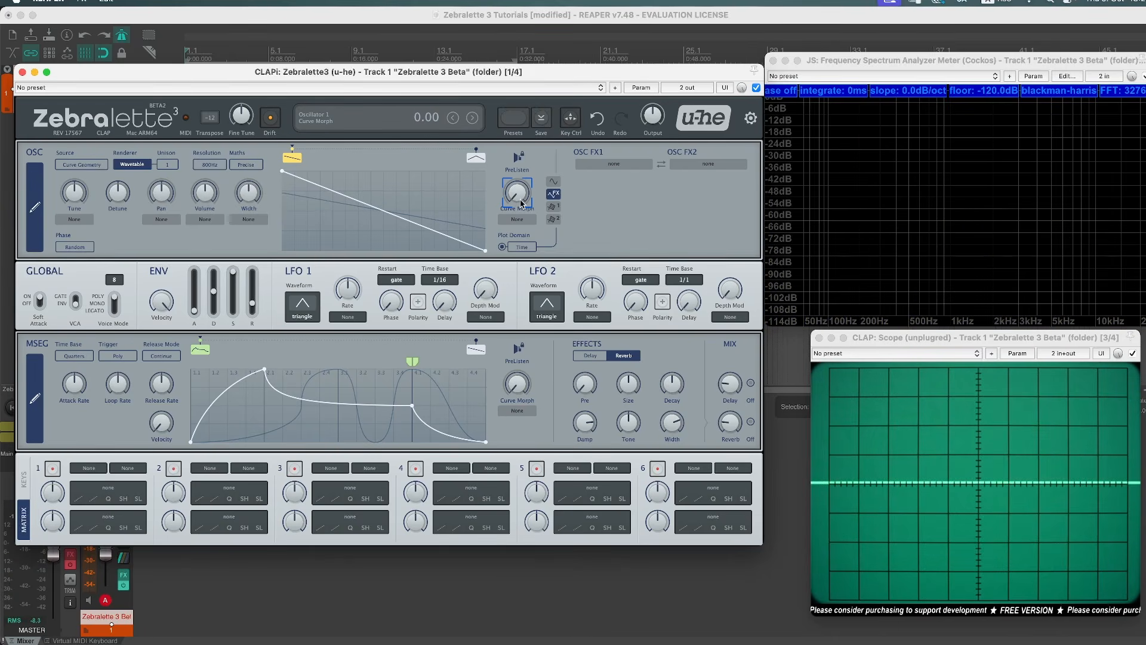
click(131, 167)
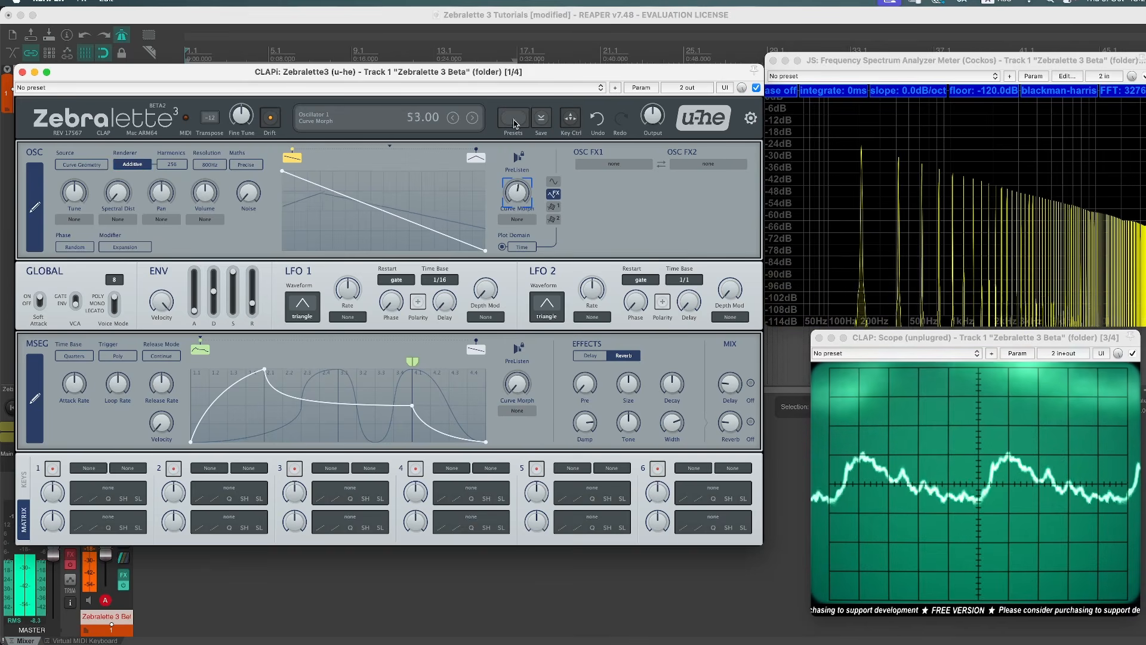
drag(518, 198, 509, 253)
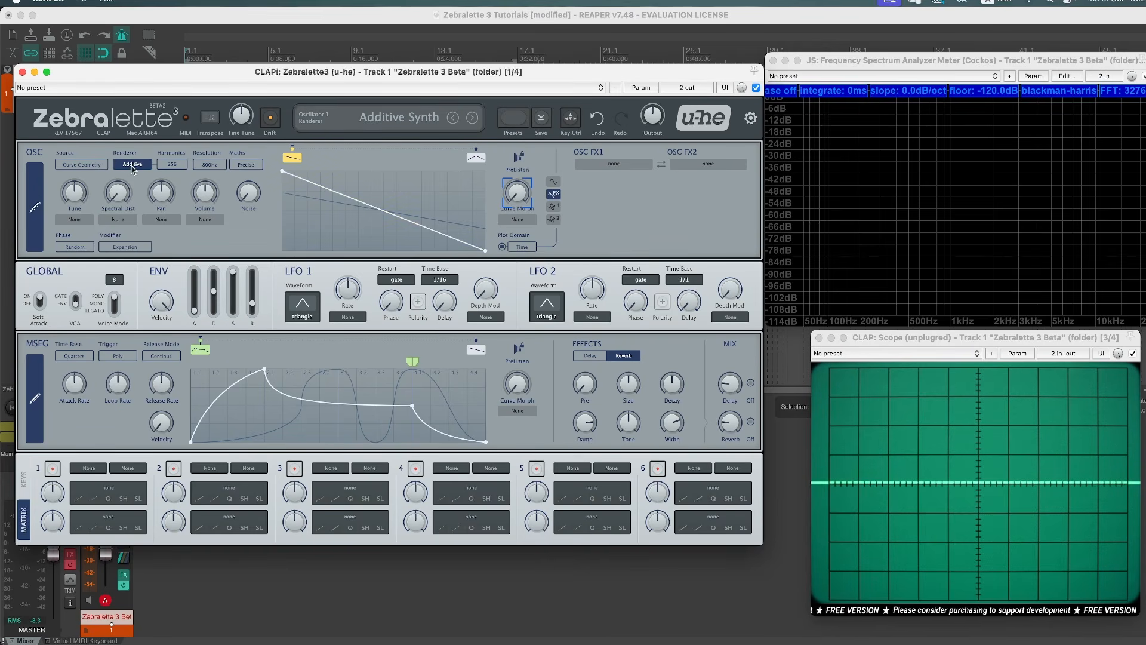
- Set the oscillator source to Curve Spectrum and open its curve in the OSC editor
scroll(77, 165, down, 1)
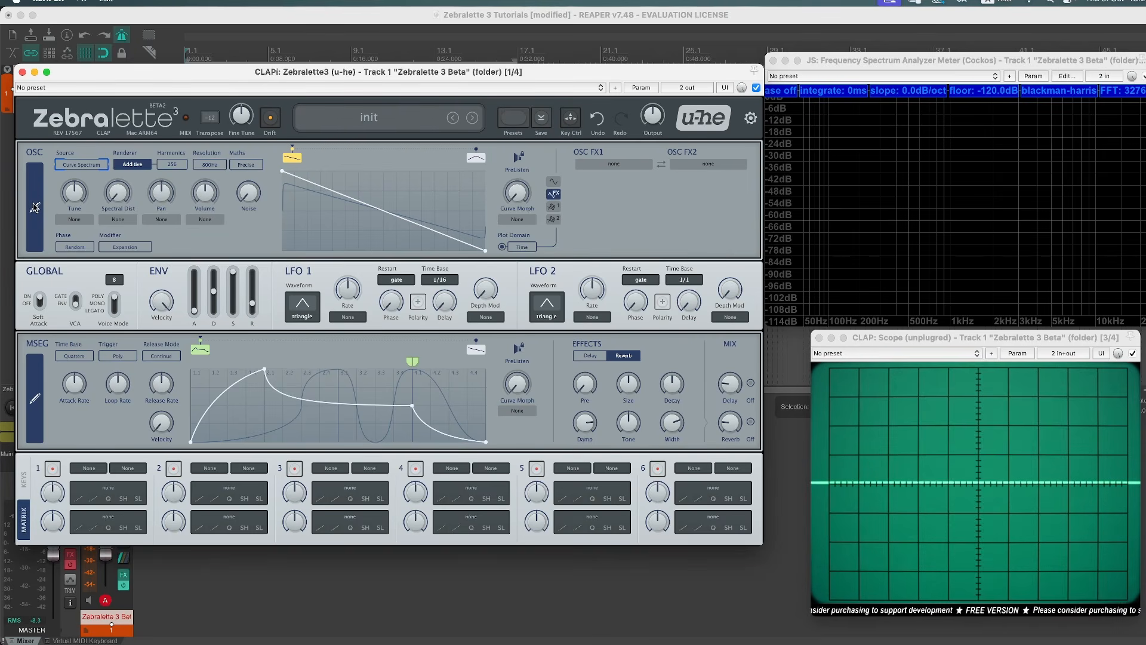
click(35, 207)
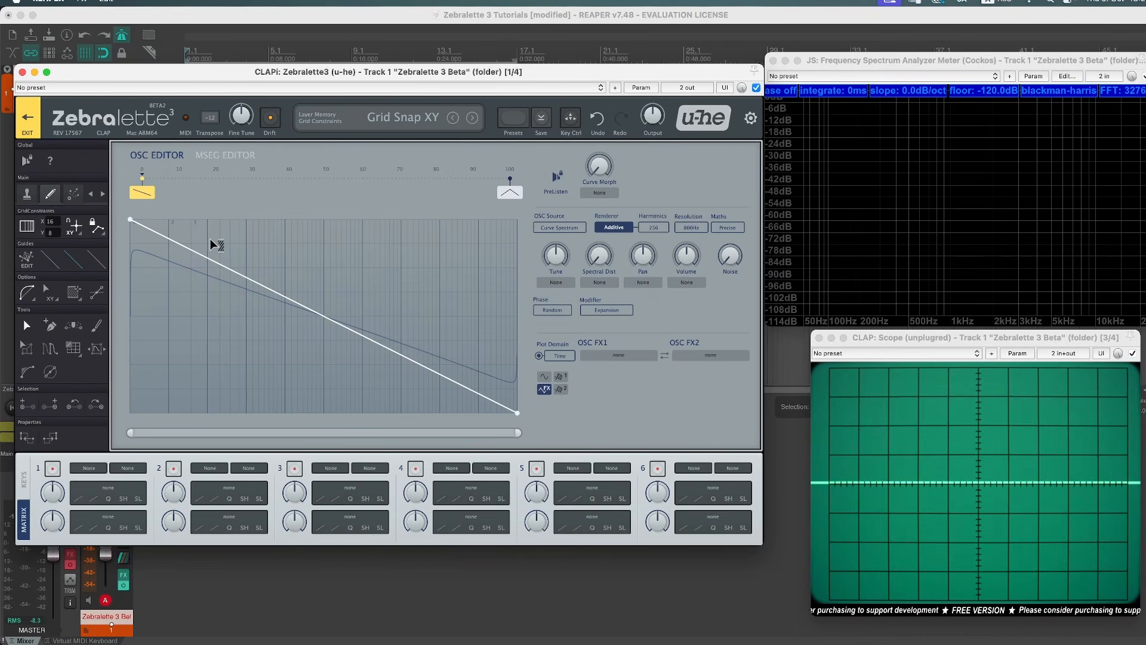
- Compare the regular grid with the harmonic grid and examine the harmonic numbering across the spectrum
click(28, 227)
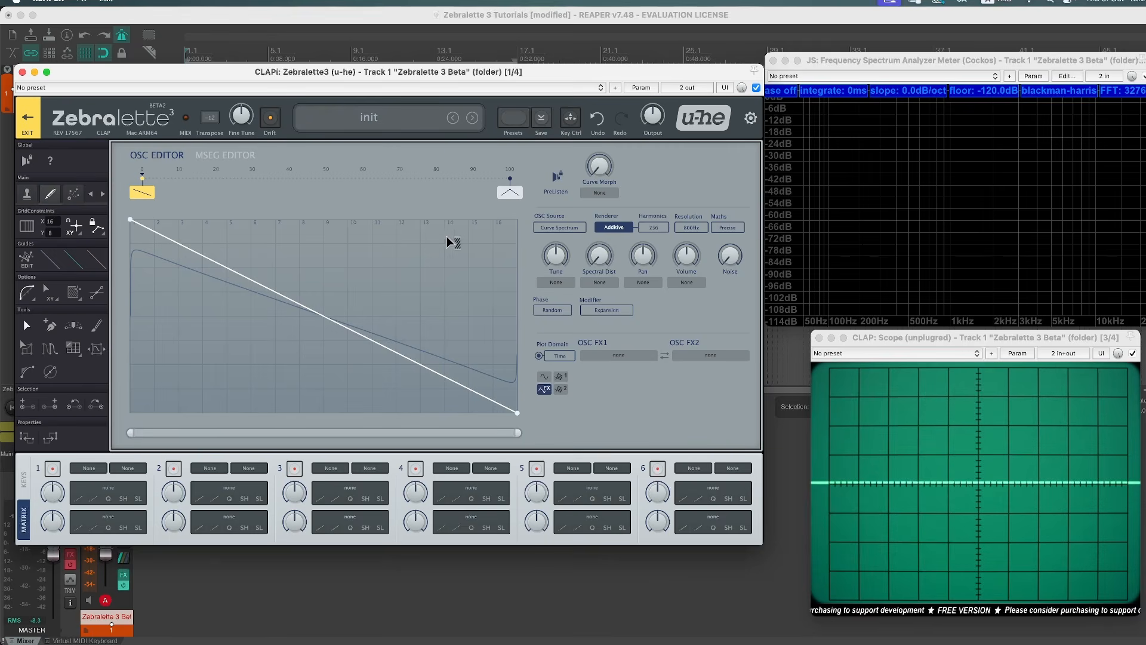
click(27, 226)
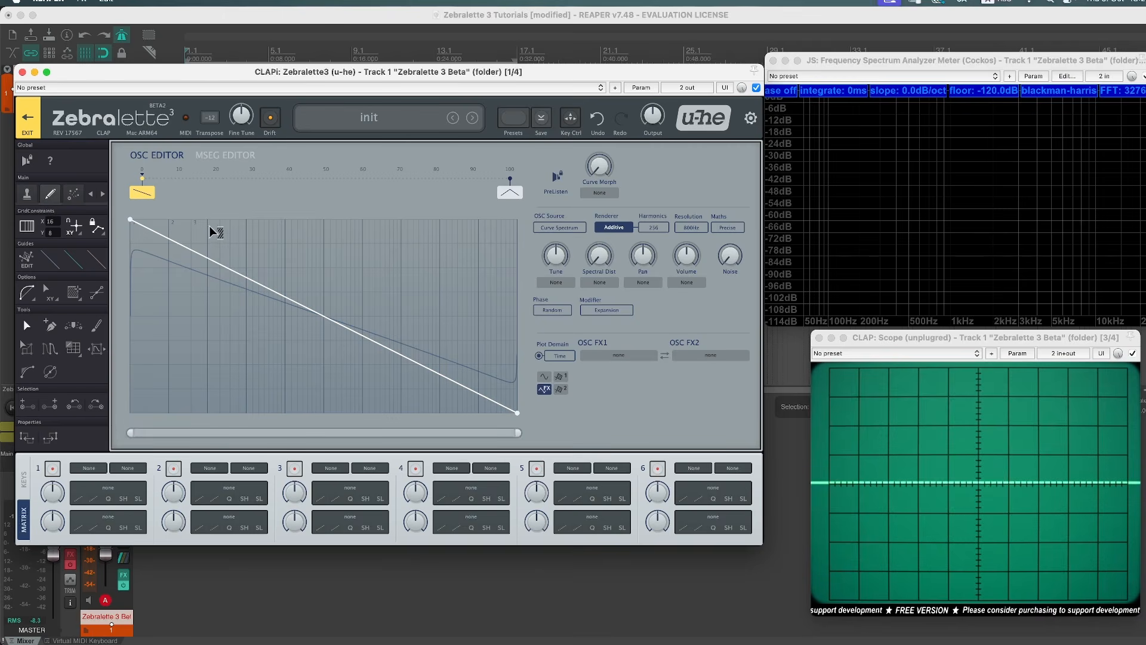
scroll(265, 226, up, 5)
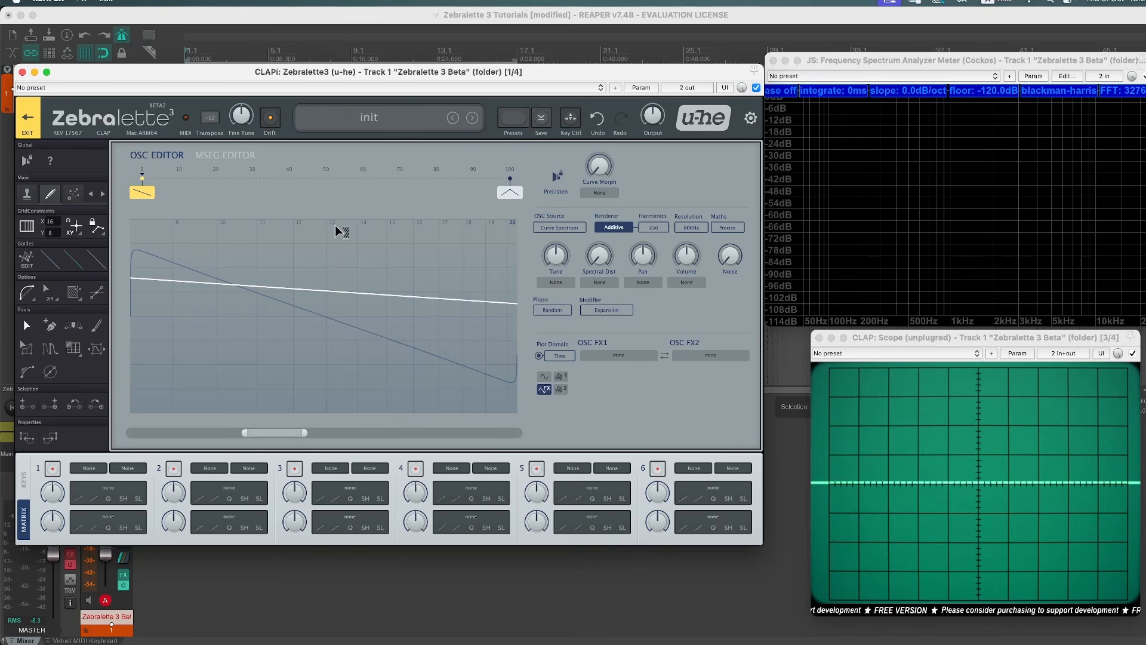
scroll(335, 224, down, 5)
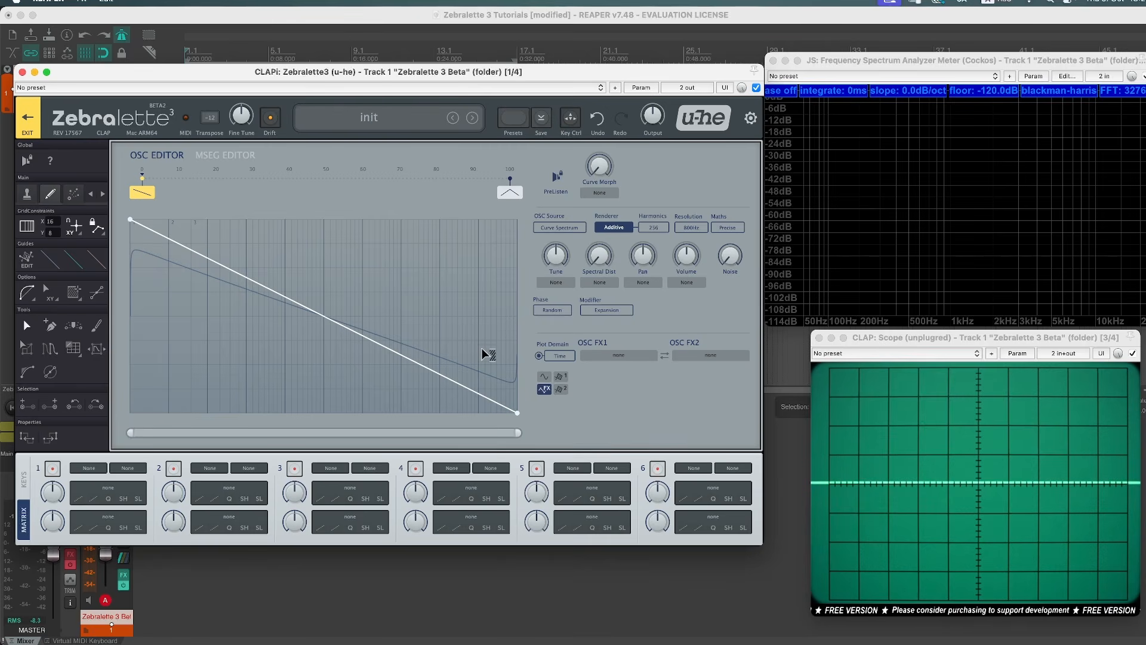
- Set the plot domain to Frequency and bend the spectrum curve into a deep concave decay
click(561, 355)
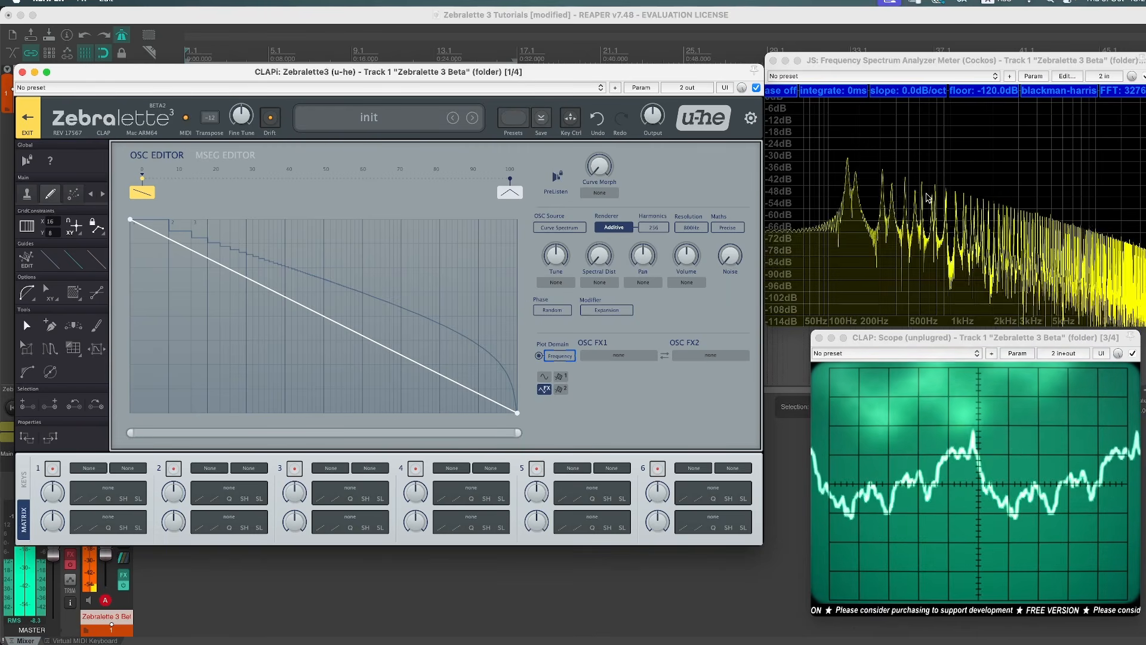
click(295, 307)
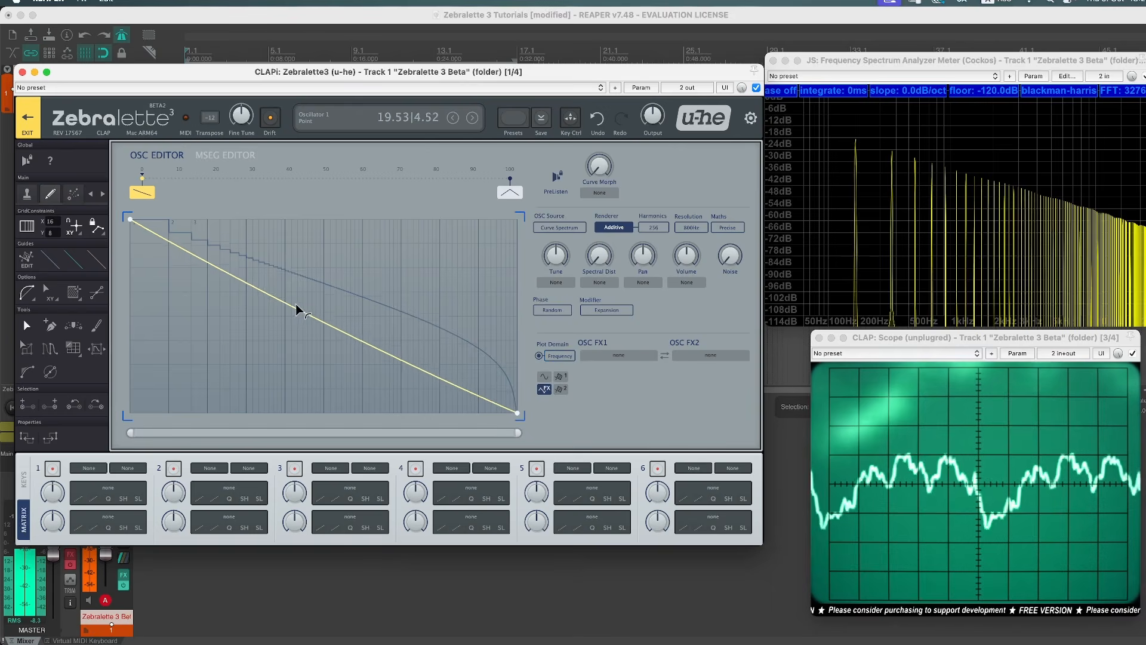
drag(296, 303, 289, 332)
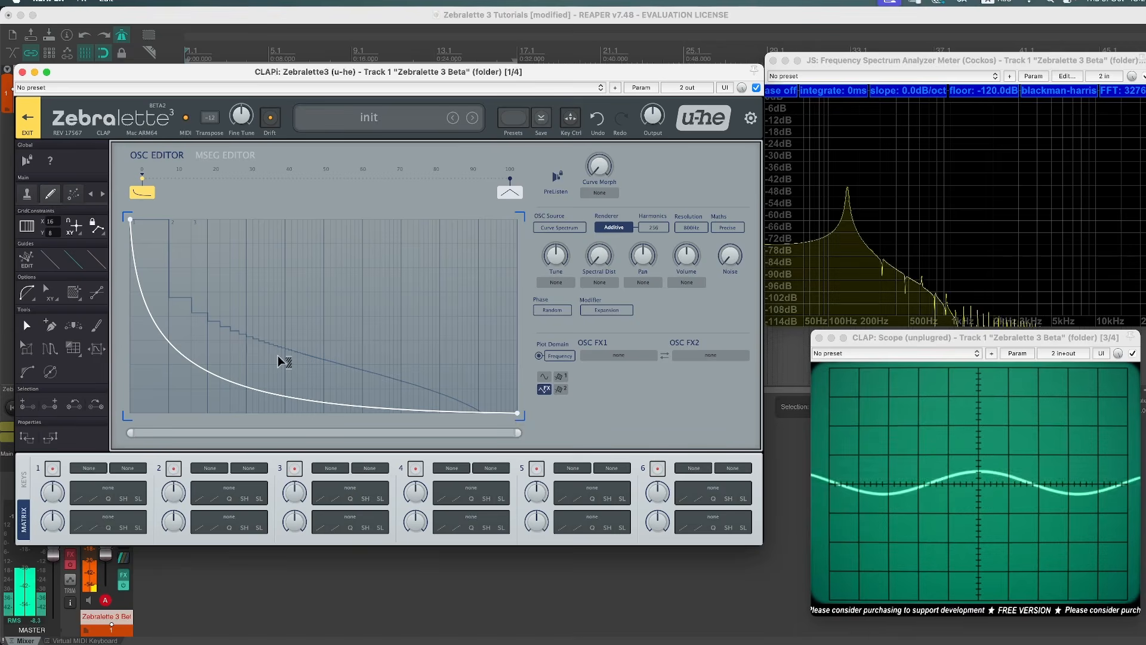
- Add two points to the spectrum curve, shaping a low dip near its start followed by a peak at about 8.28|7.02
drag(195, 383, 188, 379)
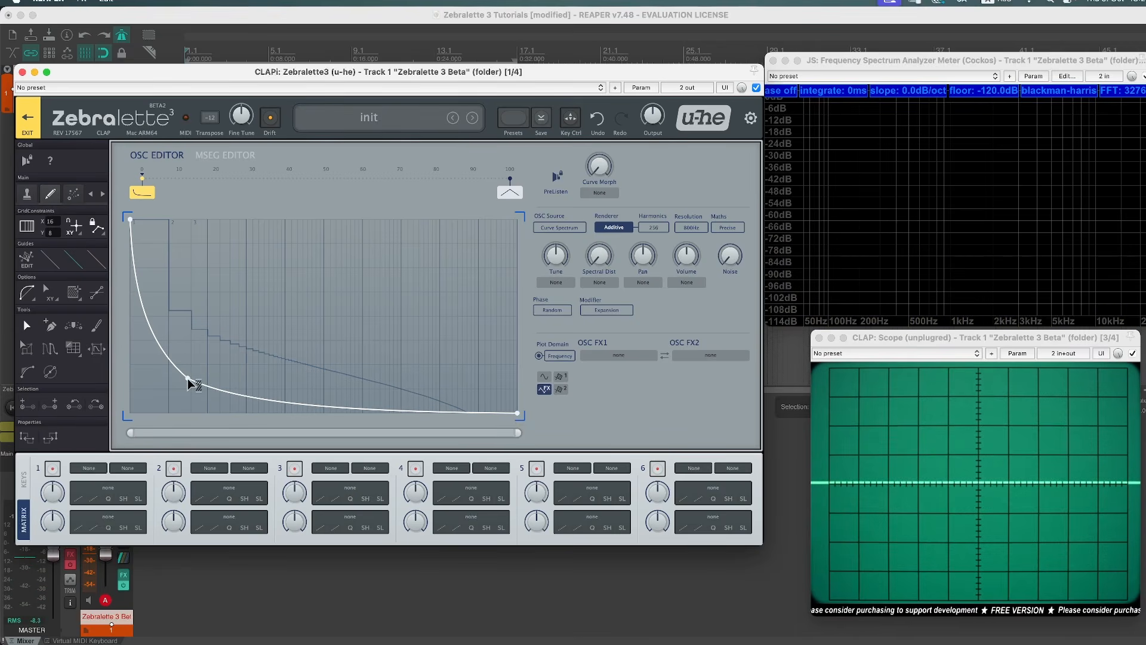
click(249, 243)
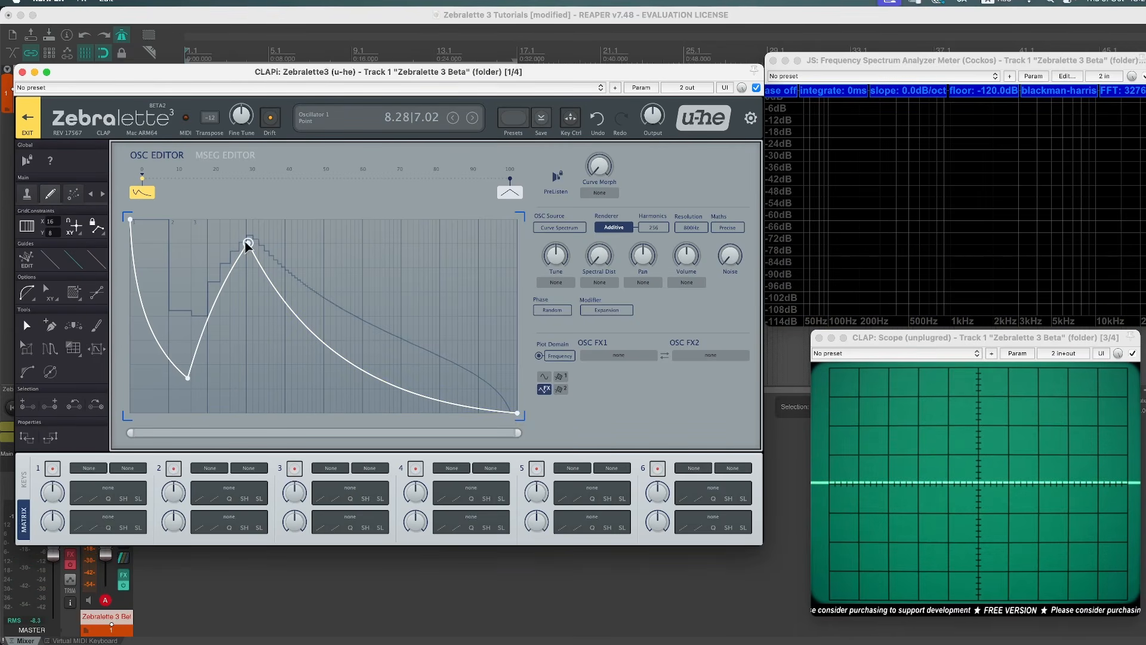
drag(187, 377, 185, 403)
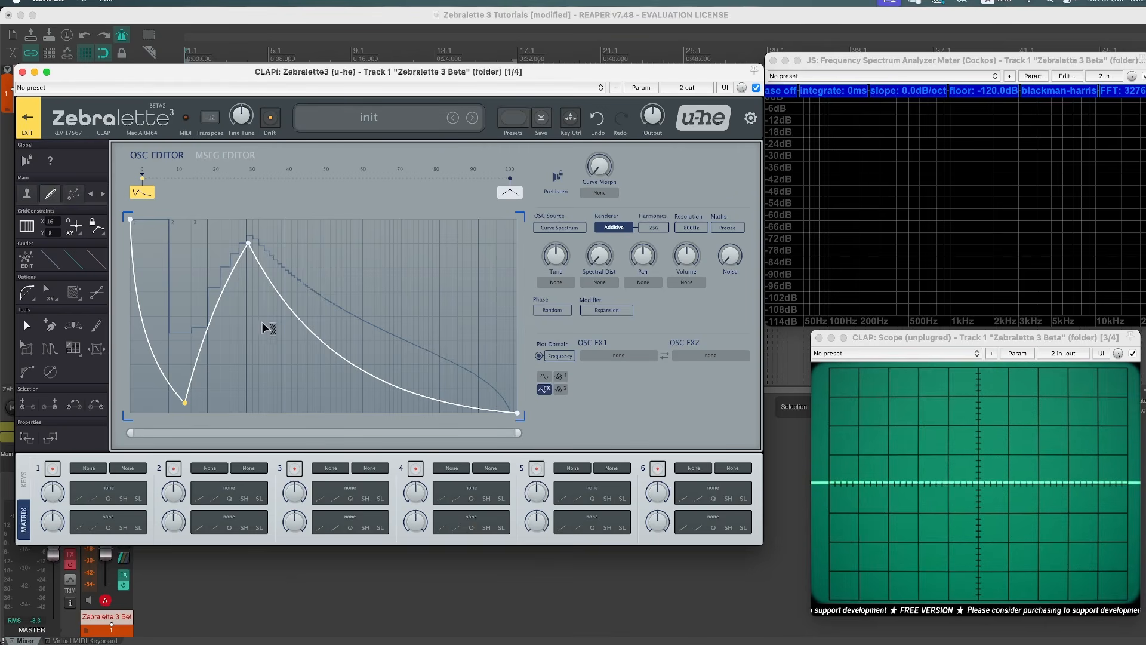
- Pull the peak point down to zero at about 1.37 to isolate the fundamental, and set the plot domain to Time
drag(248, 244, 148, 430)
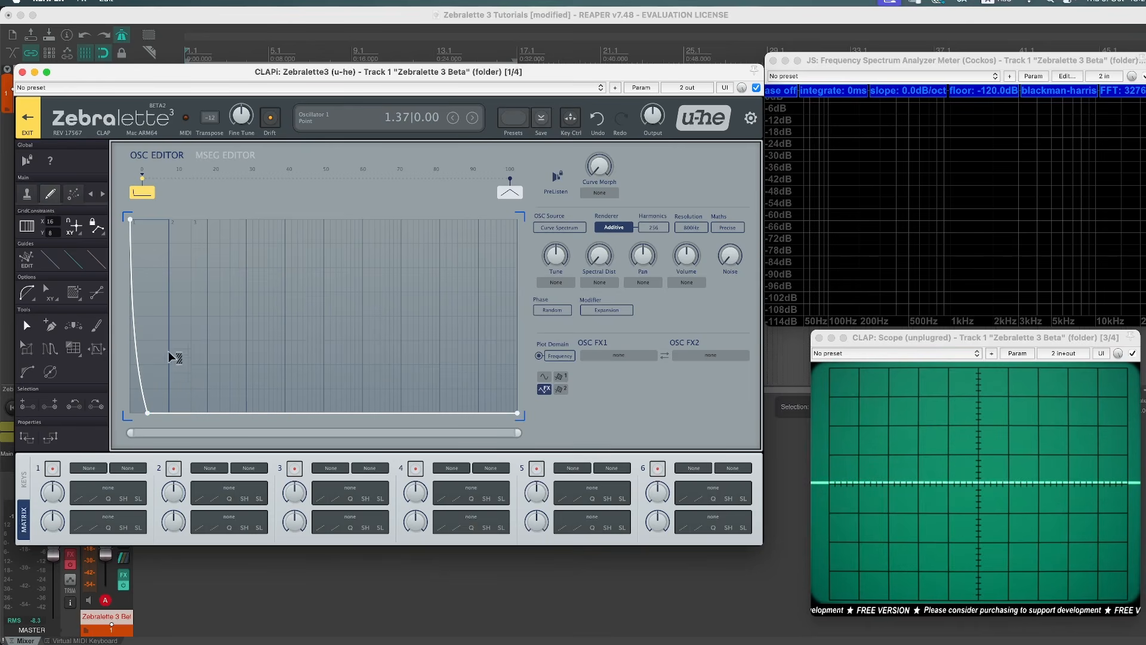
drag(145, 411, 146, 417)
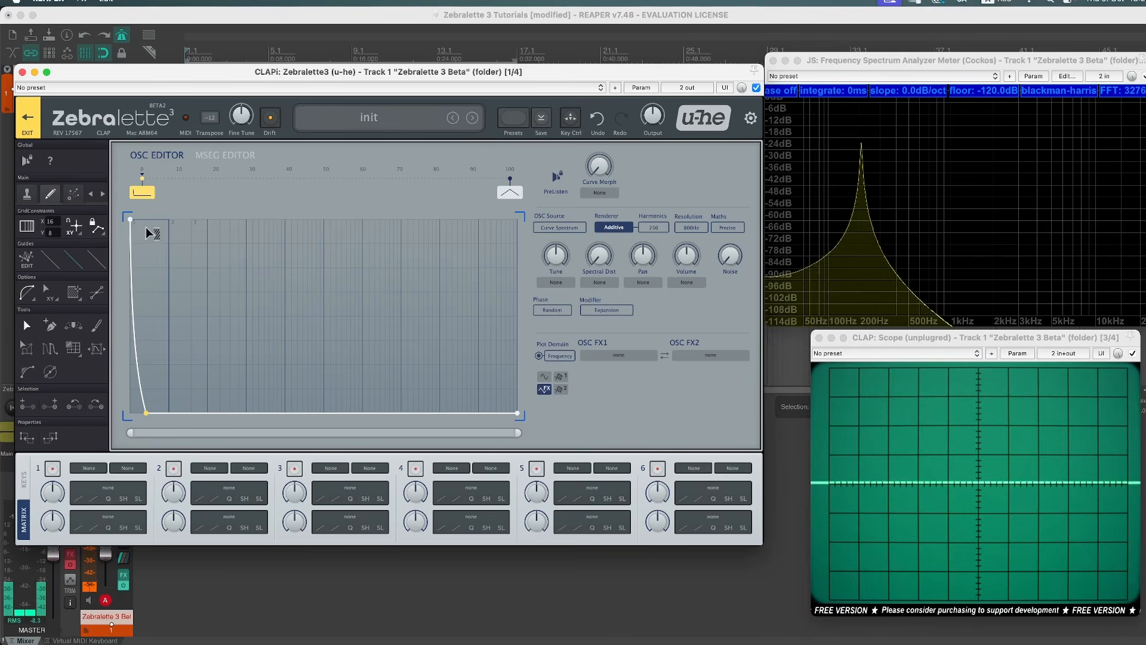
click(560, 356)
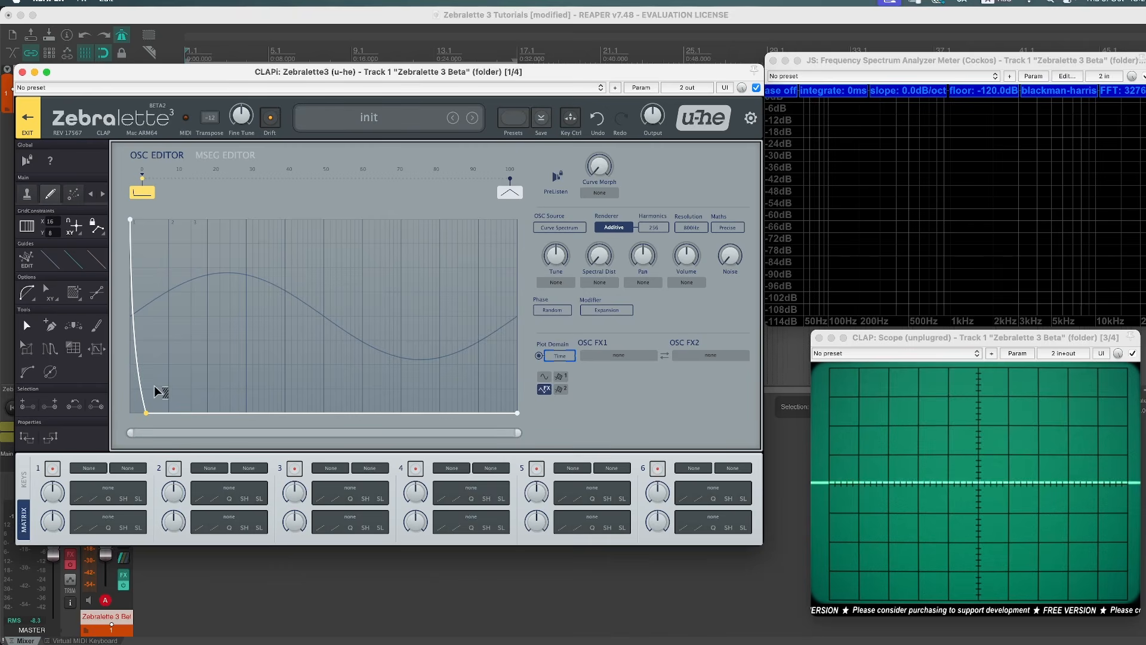
- Move the zero point to about 2.40 and bow the curve outward to bring in the second harmonic
drag(145, 412, 179, 414)
drag(152, 370, 180, 294)
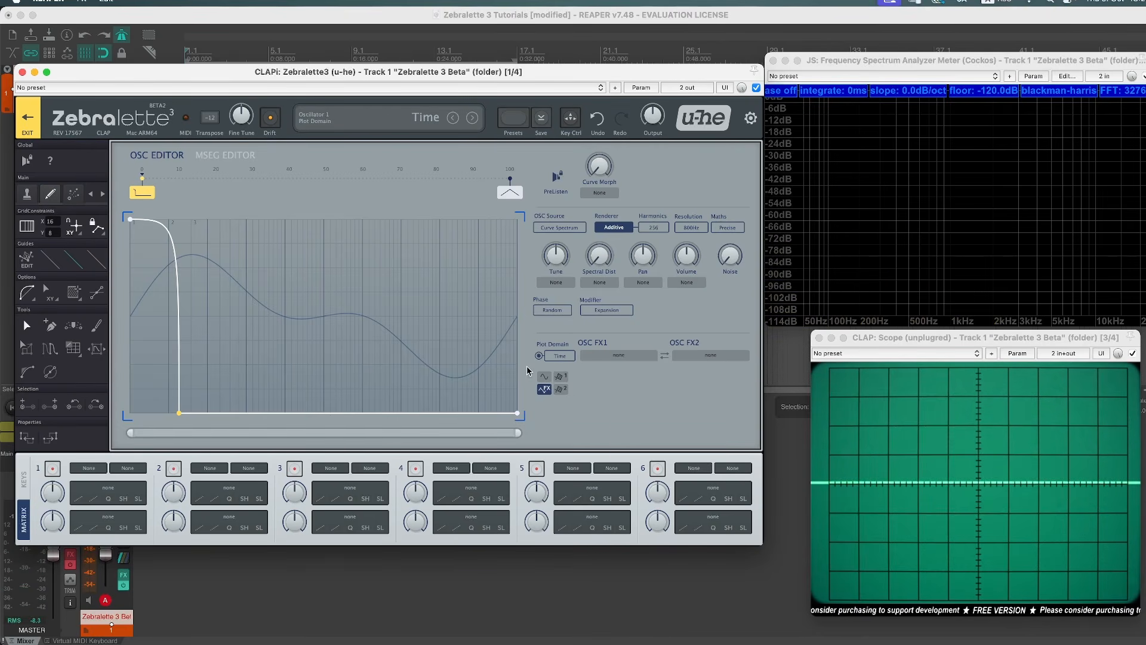
- Set the plot domain to Frequency, vary the curve's bend, and move the zero point outward to include the third harmonic
click(560, 357)
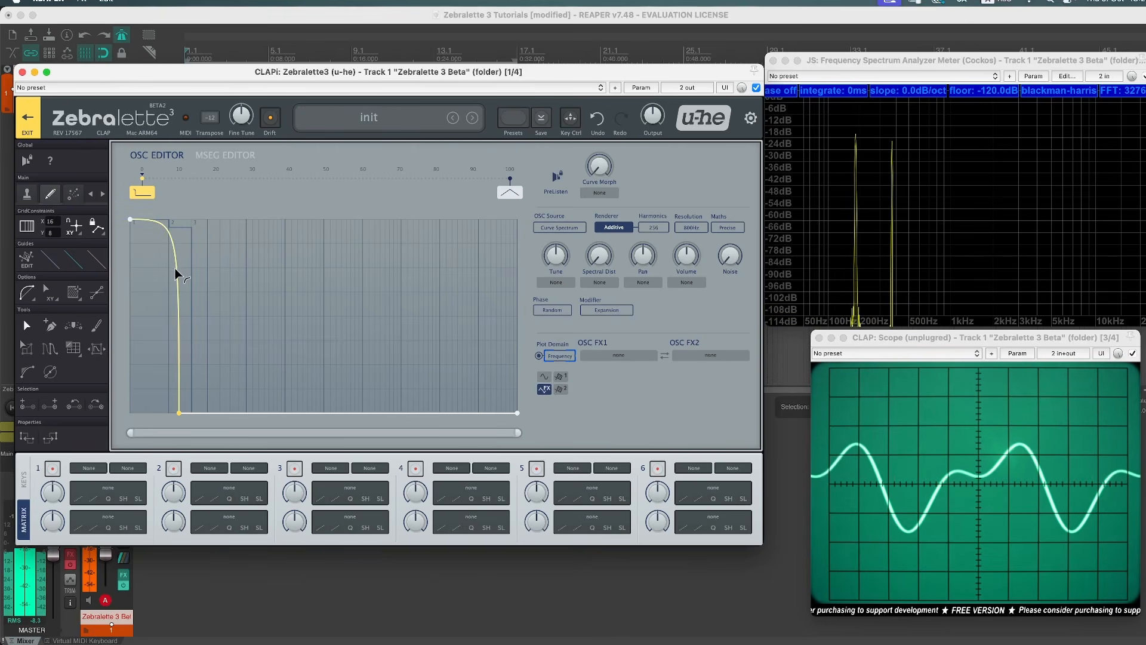
drag(176, 269, 162, 300)
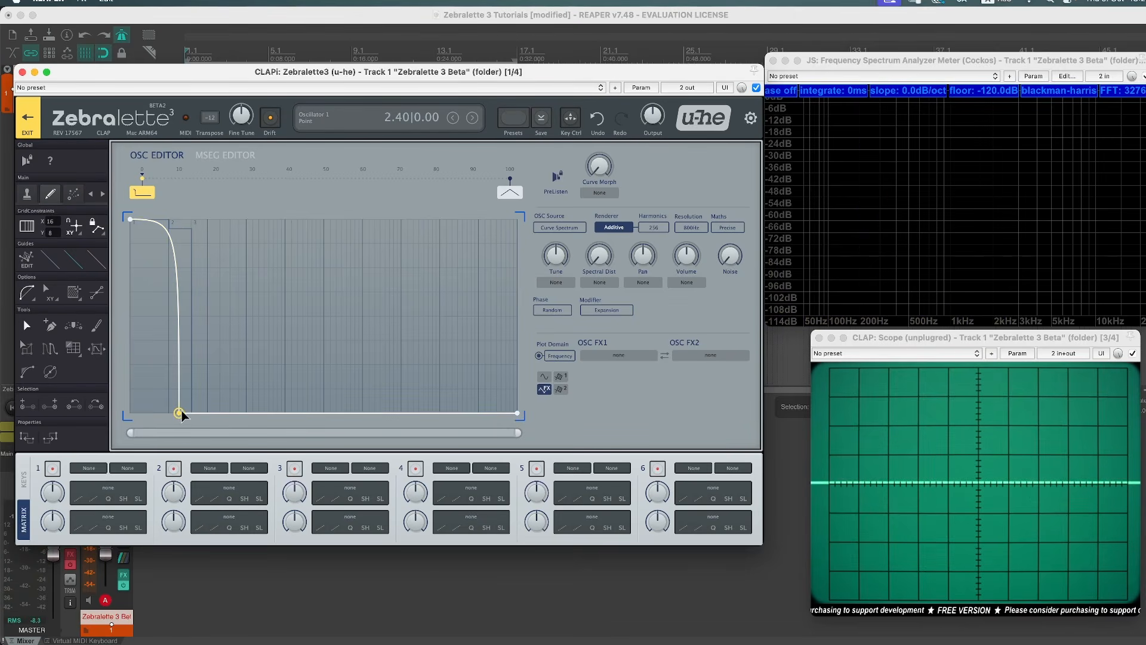
drag(179, 415, 202, 416)
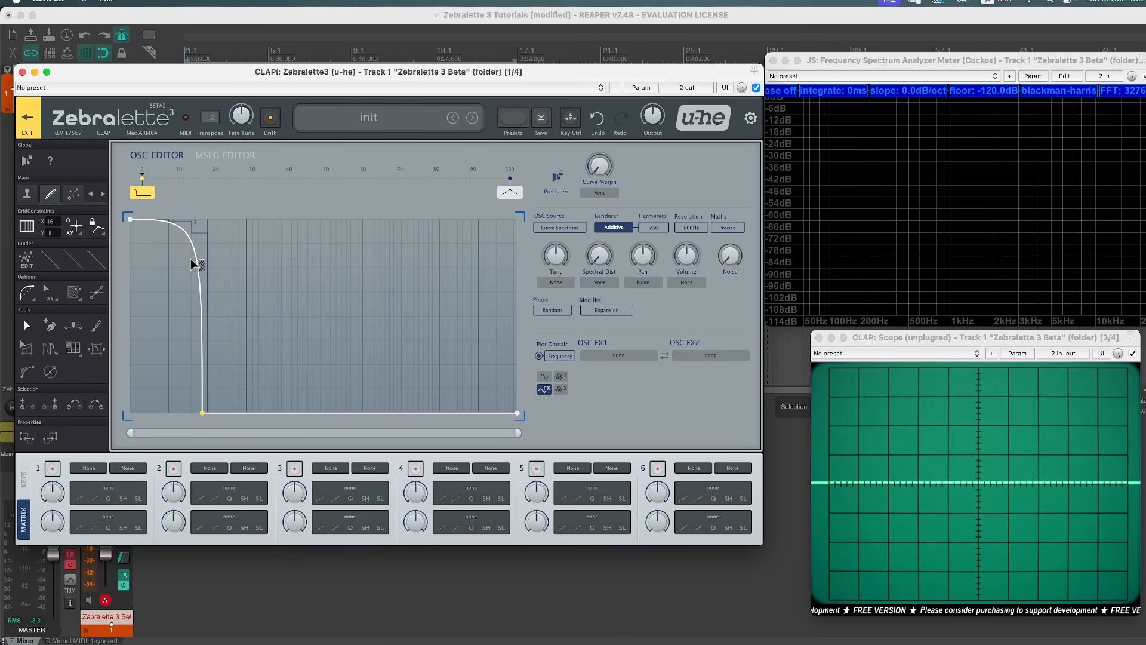
- Sweep Spectral Dist with the Expansion modifier to examine how it spreads the harmonics, and return it to its minimum
click(599, 263)
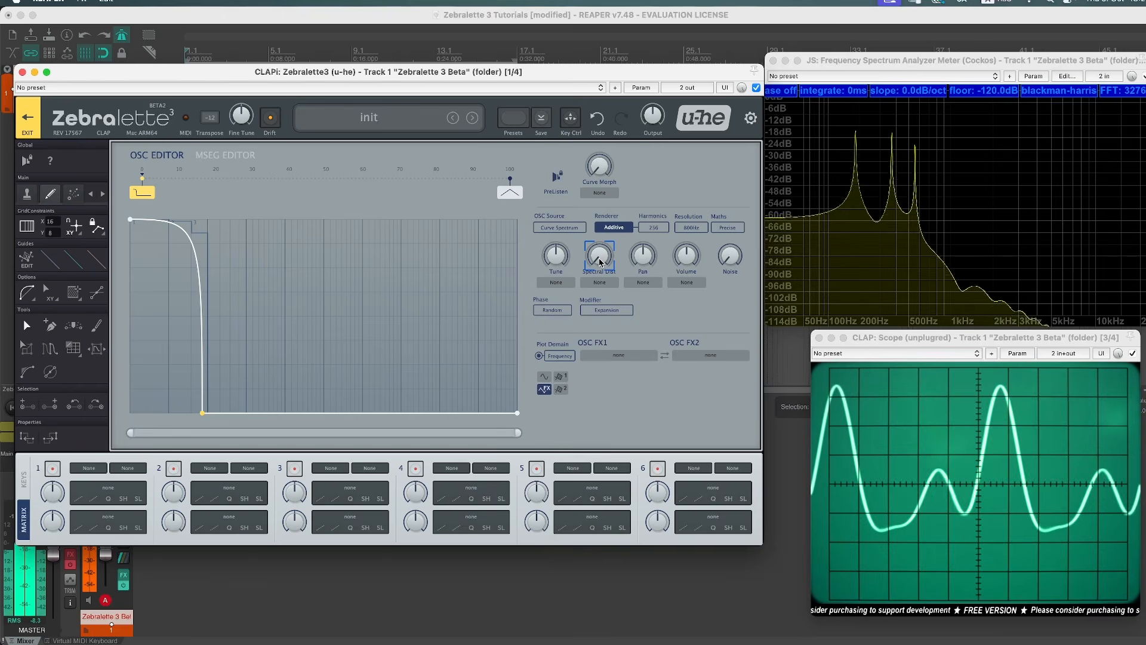
drag(600, 263, 603, 289)
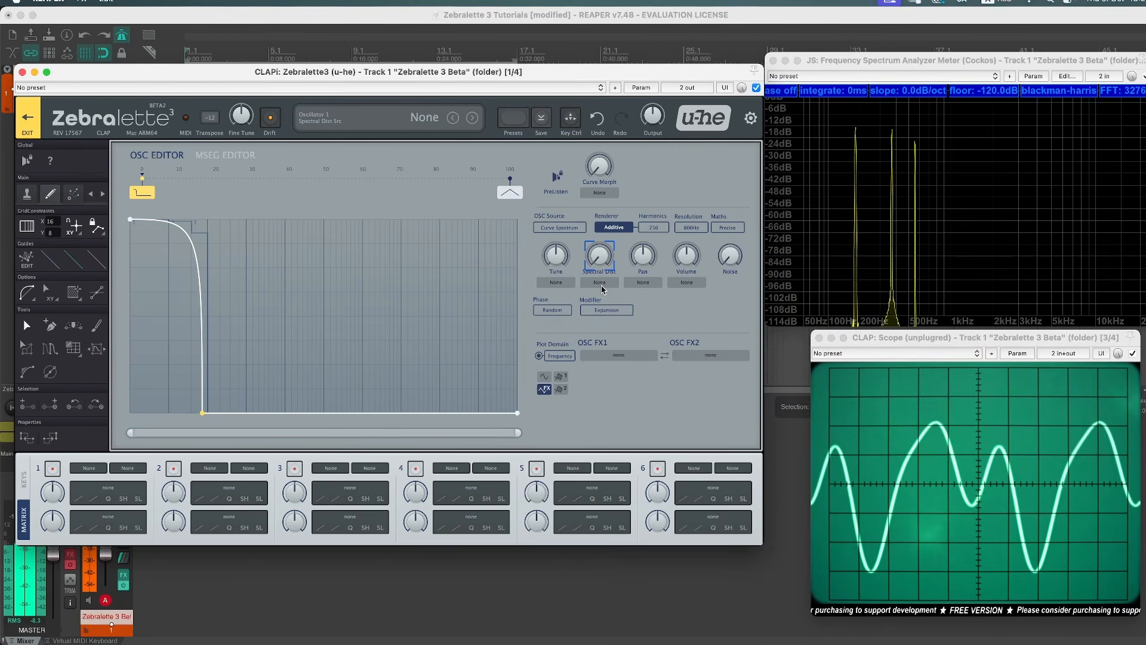
- Try the Compression modifier and sweep Spectral Dist to its minimum
click(612, 315)
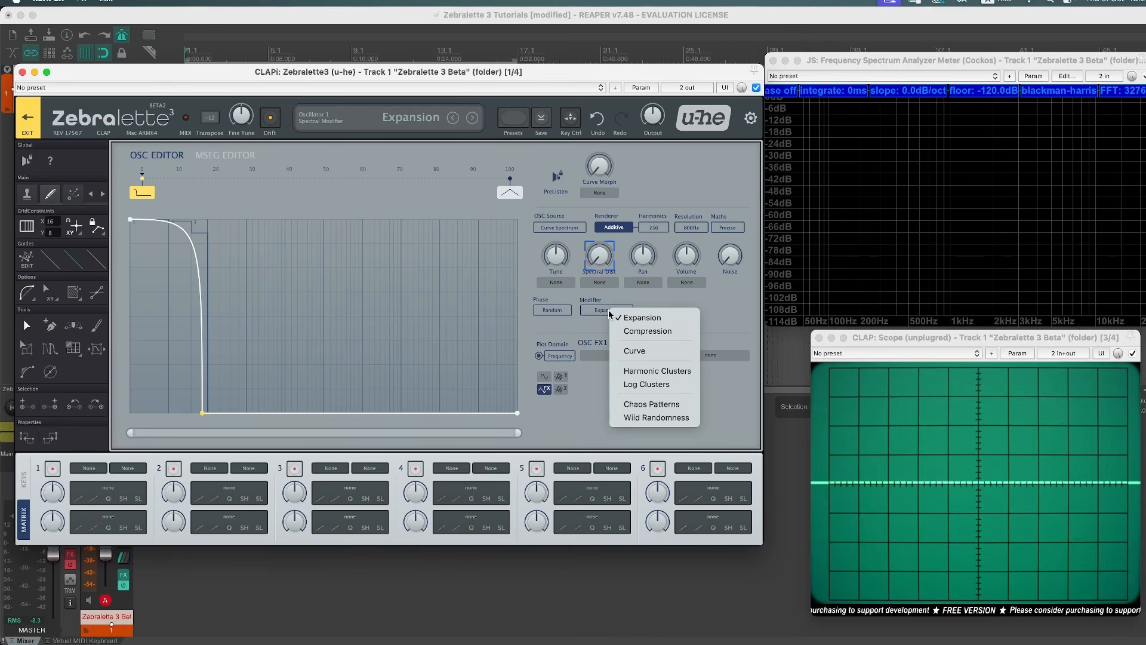
click(646, 333)
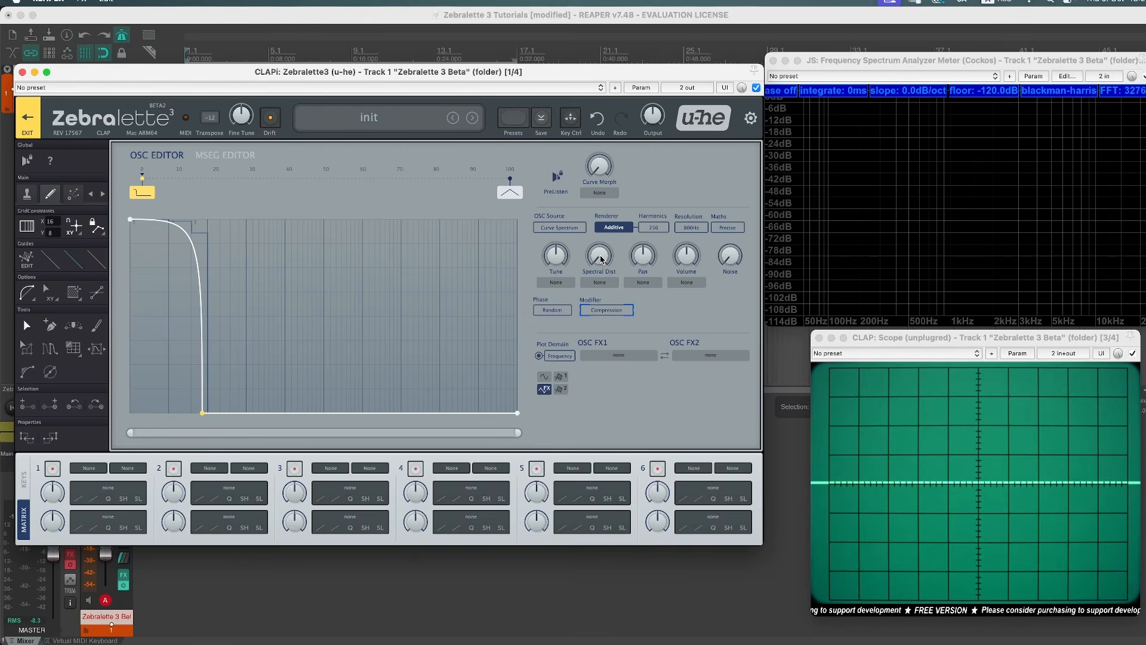
drag(601, 261, 605, 365)
- Set the modifier to Curve, open the first guide curve for editing, and sweep Spectral Dist against it
click(606, 310)
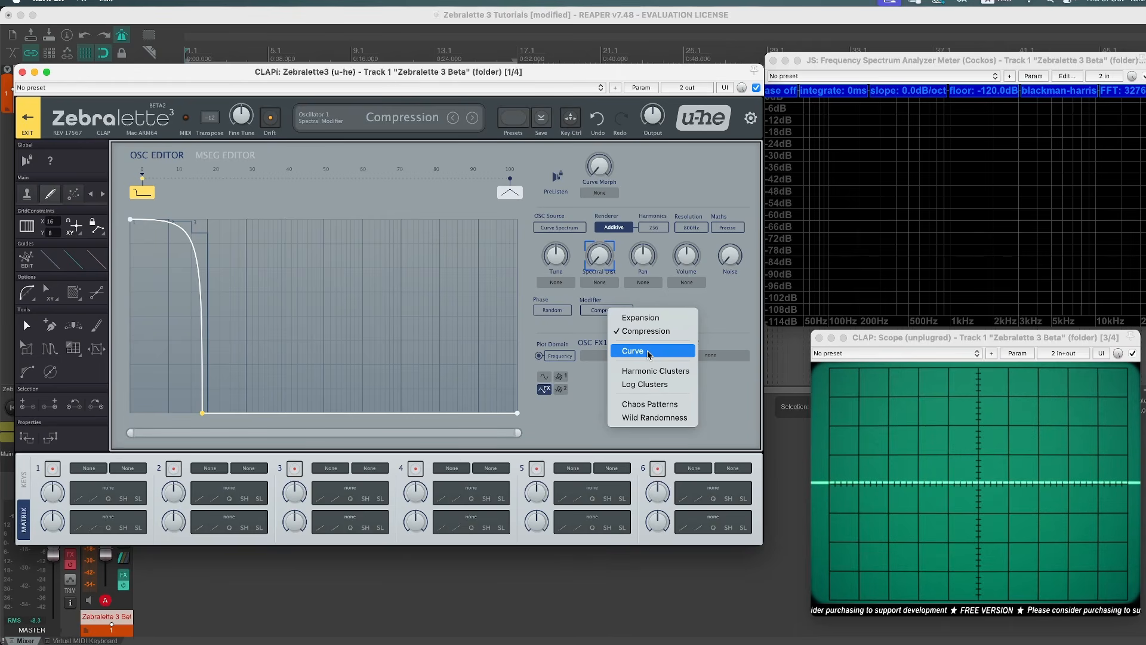
click(649, 352)
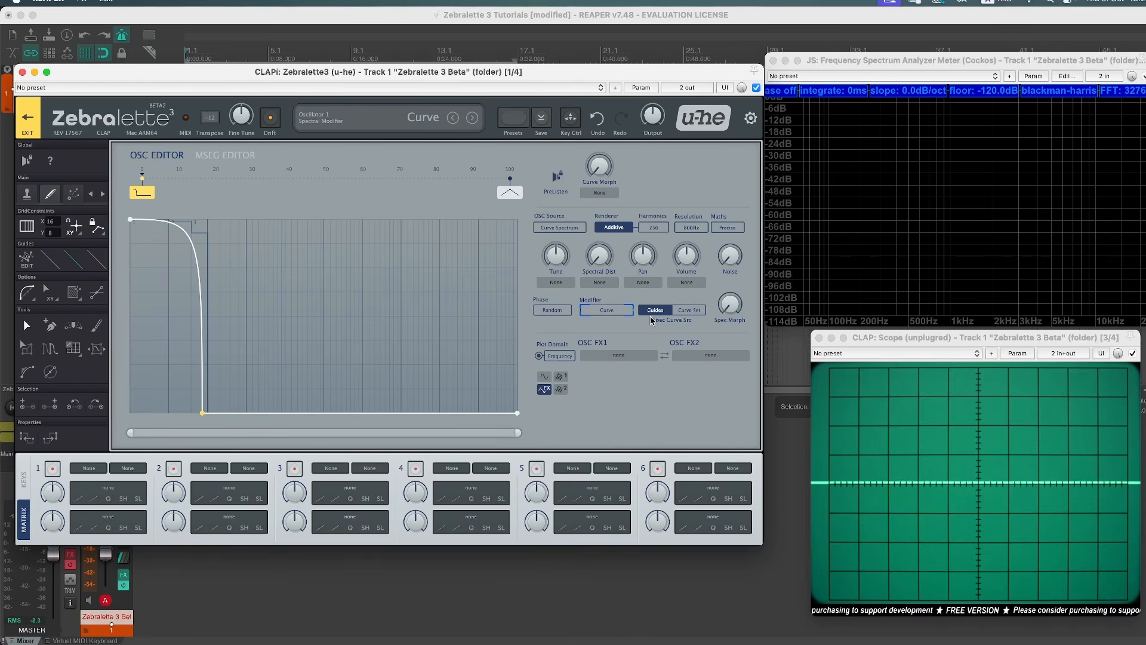
click(51, 262)
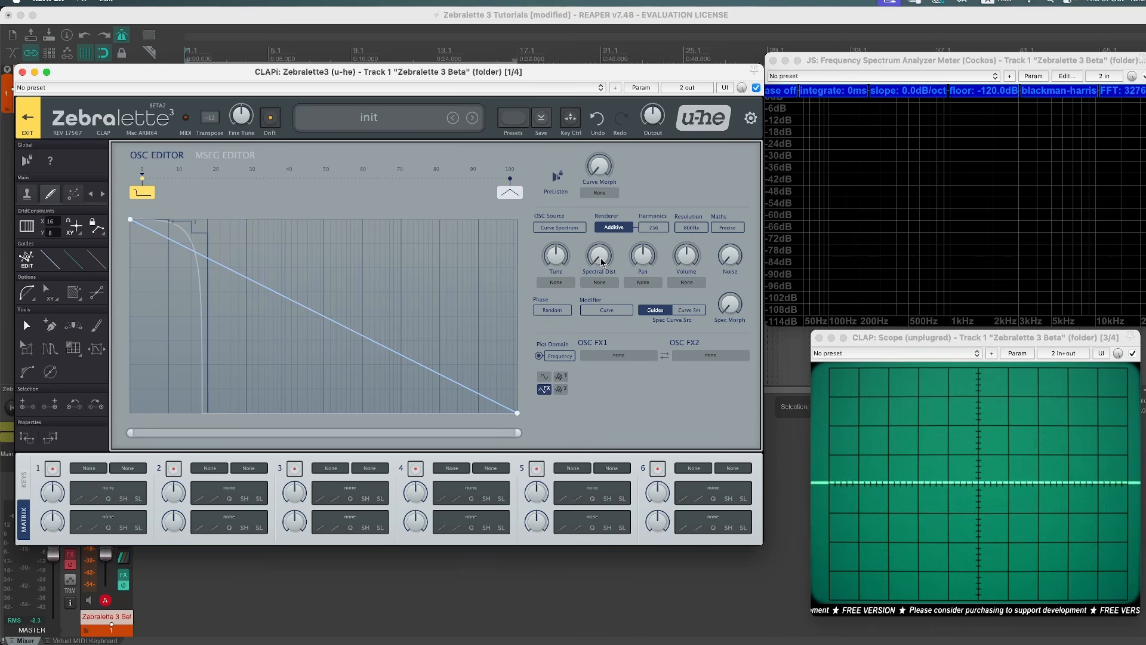
drag(602, 261, 571, 252)
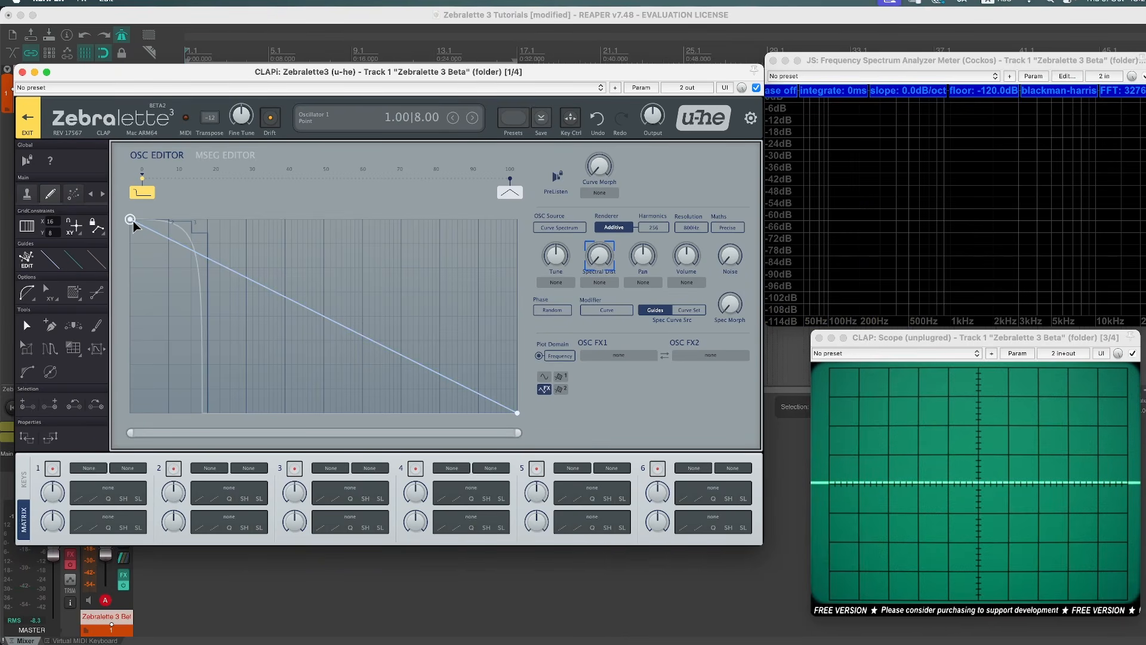
- Flatten the guide curve by moving both end points to mid-height, and sweep Spectral Dist against it
drag(130, 220, 123, 320)
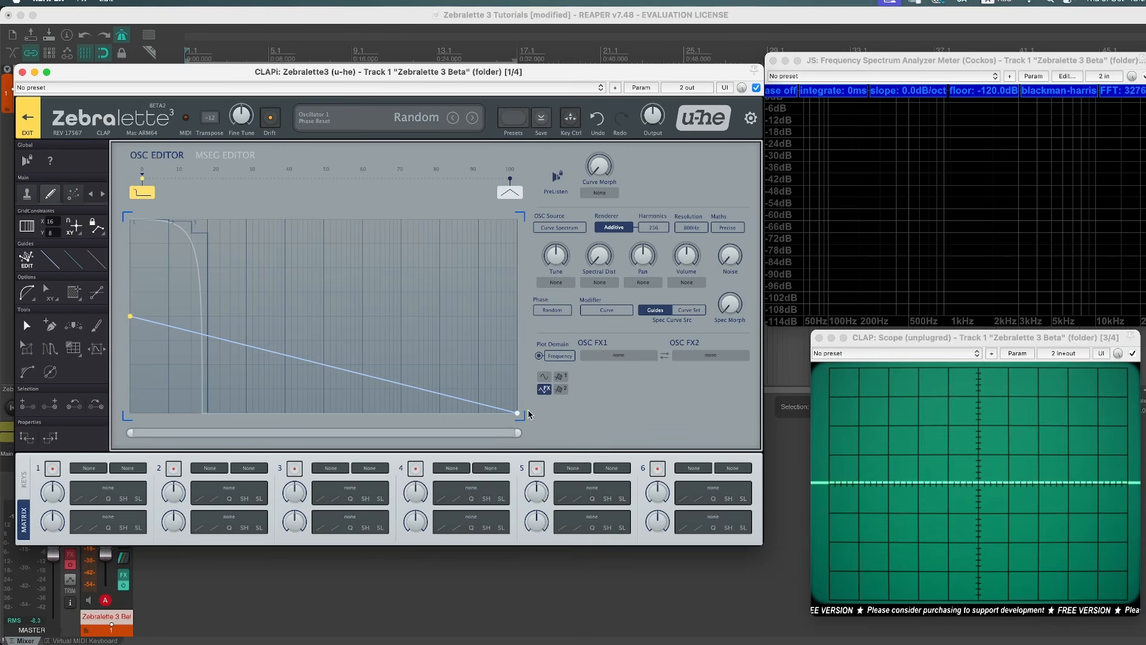
drag(519, 414, 522, 322)
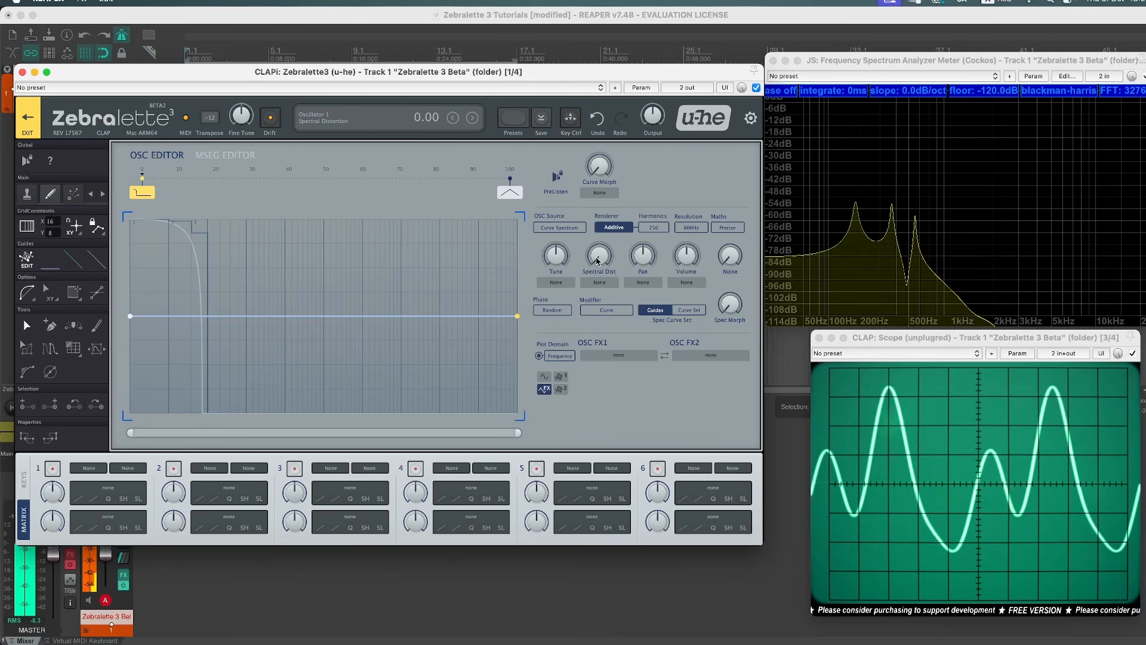
drag(599, 263, 605, 79)
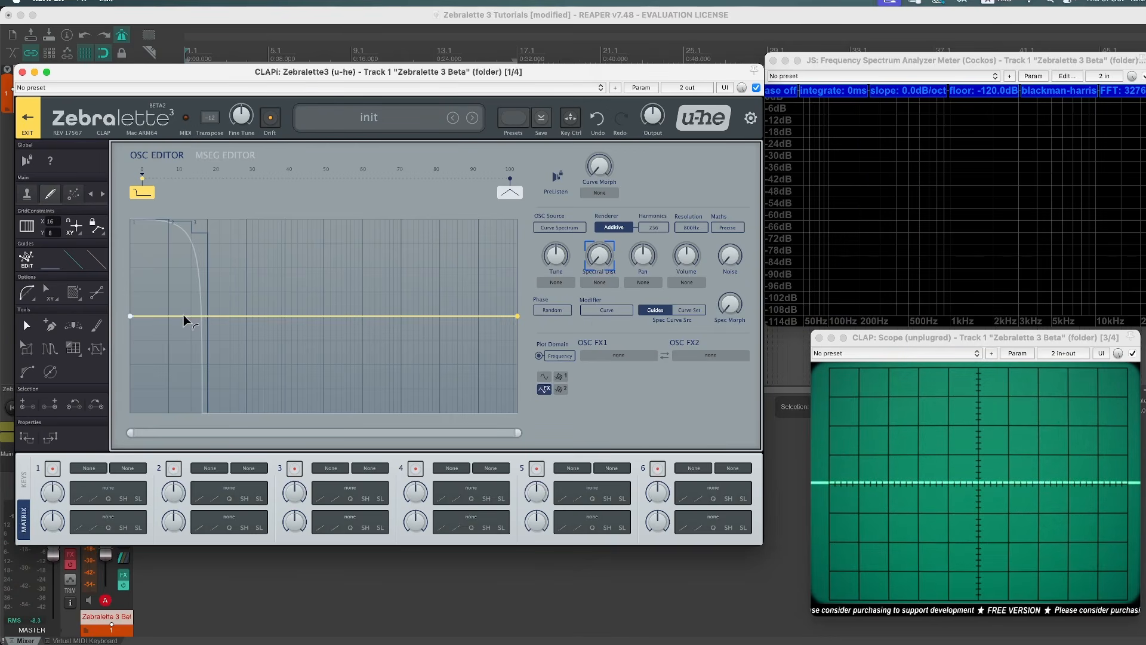
- Add a full-height peak at the third harmonic on the guide curve, with a mid-height point on either side of it
click(191, 231)
drag(192, 233, 190, 220)
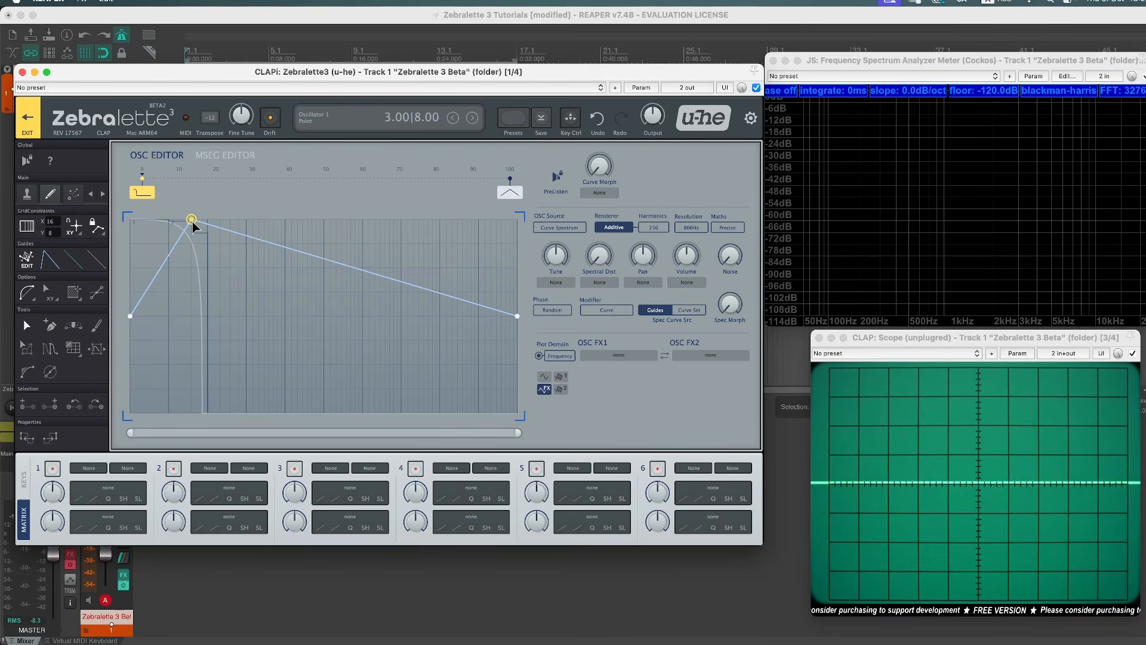
click(178, 314)
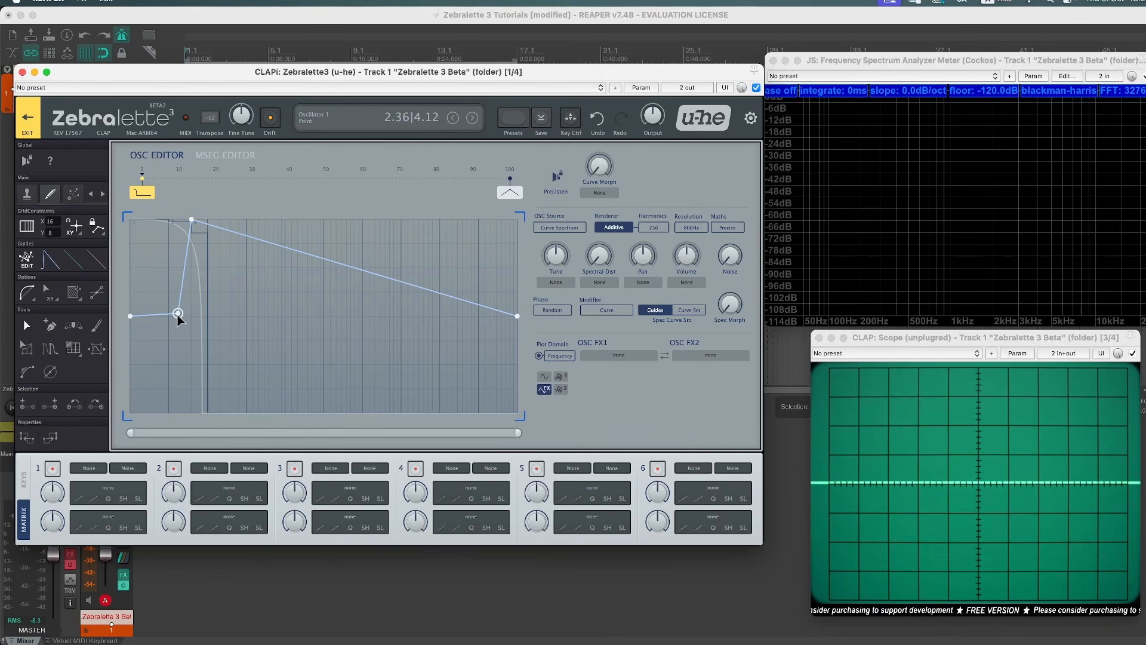
drag(178, 314, 205, 316)
click(211, 316)
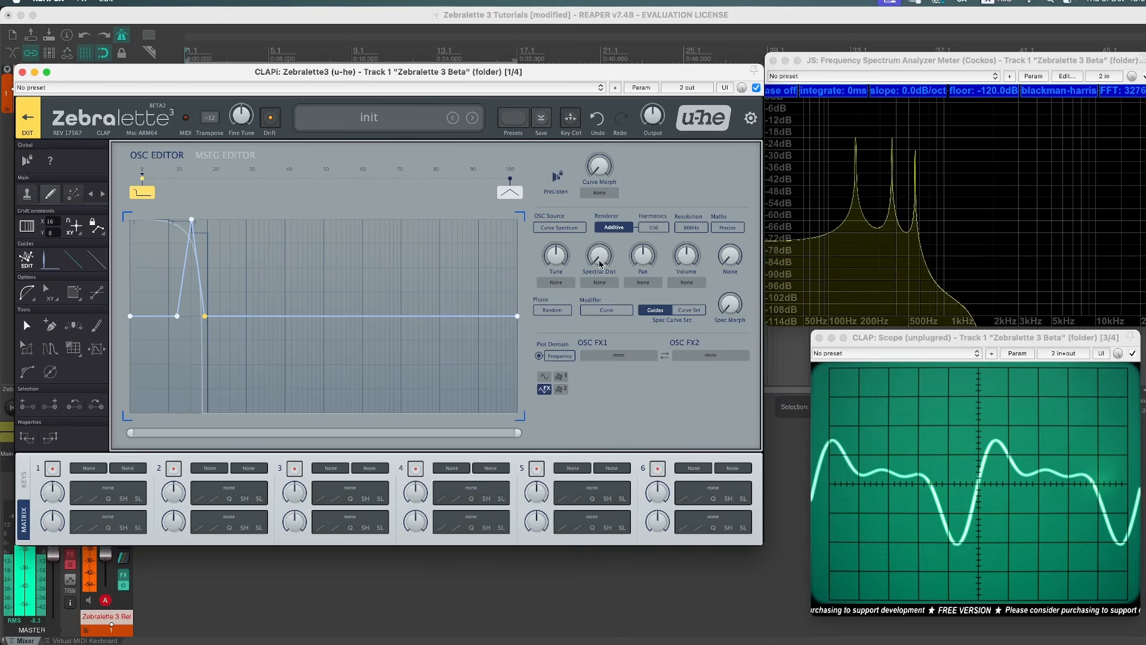
- Sweep Spectral Dist with the upward third-harmonic peak, and invert the peak to the guide's minimum to compare the sweep
drag(602, 261, 612, 393)
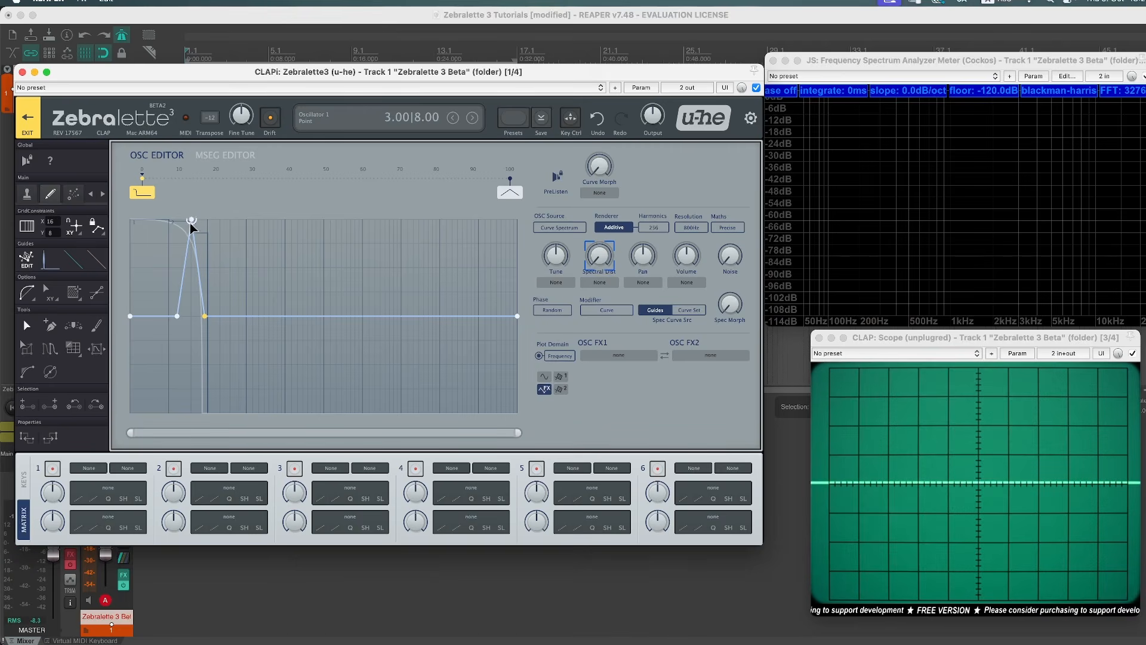
drag(191, 220, 192, 422)
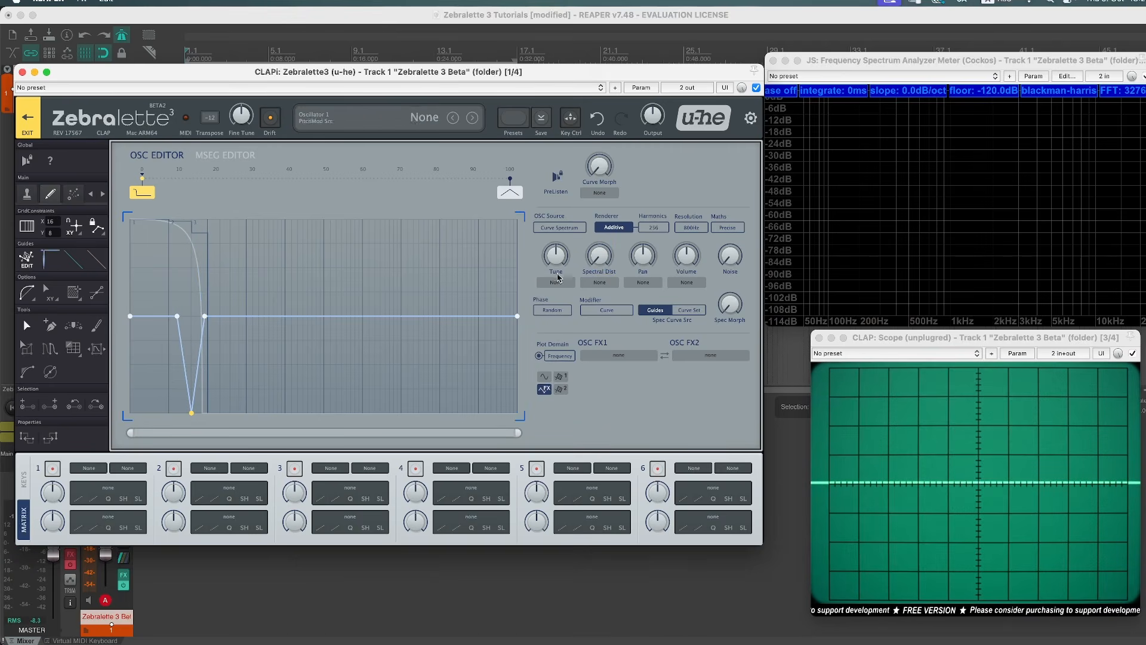
drag(599, 251, 627, 137)
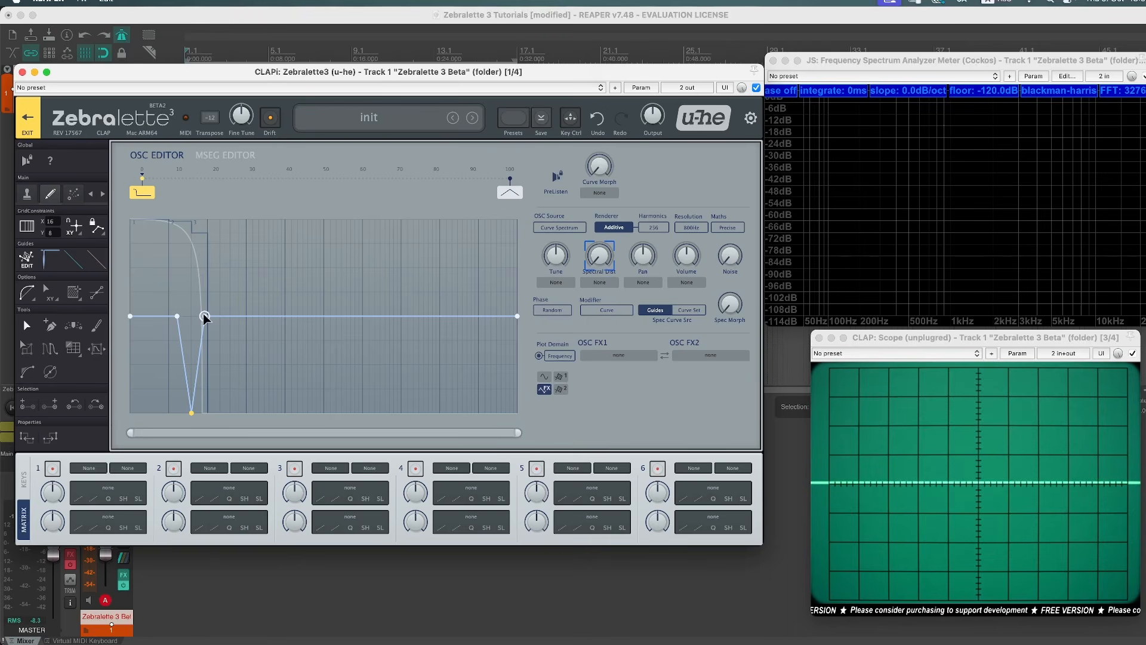
- Widen the base after the third harmonic, raise the guide's peak back to maximum, and sweep Spectral Dist over its range
drag(204, 316, 208, 320)
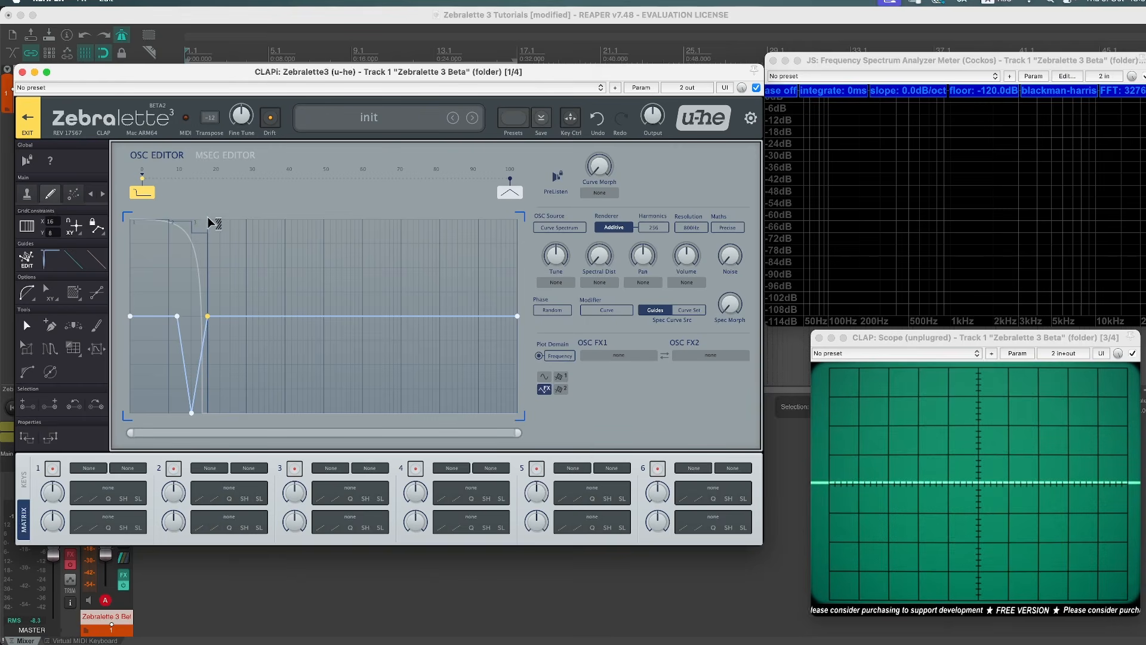
mouse_move(599, 263)
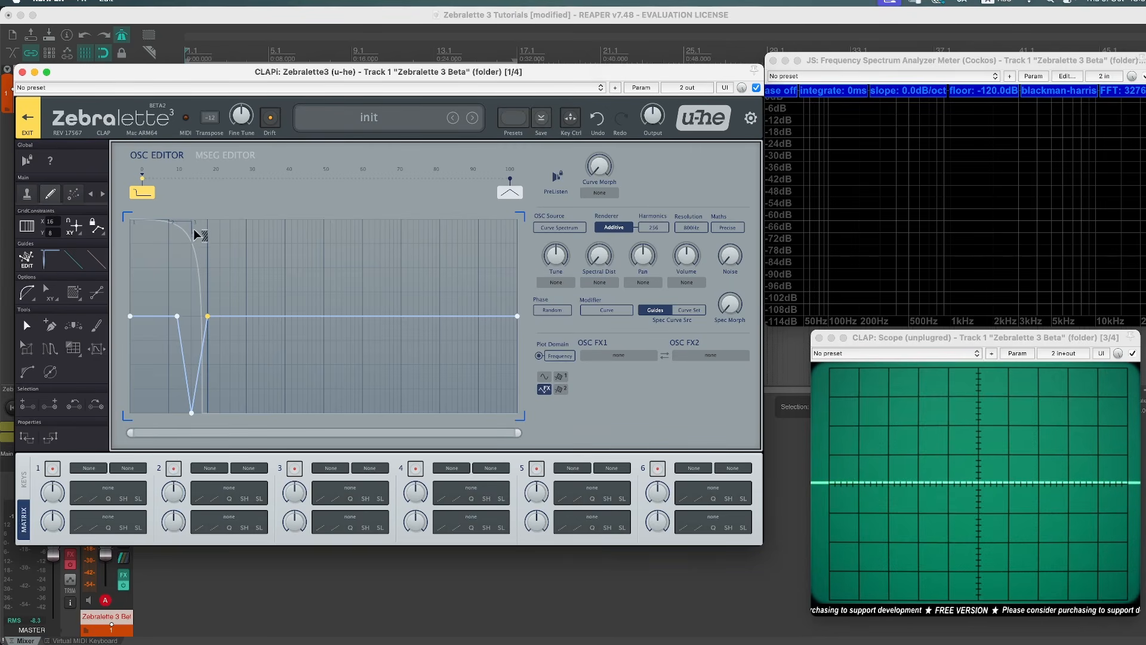
drag(188, 409, 193, 219)
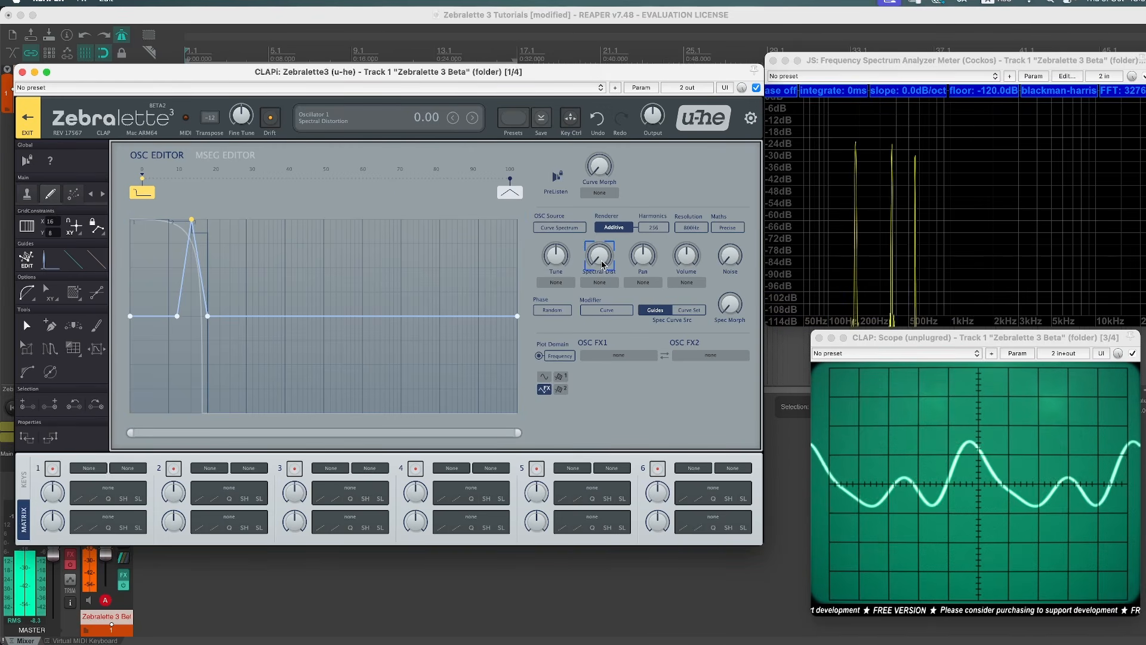
drag(607, 266, 630, 78)
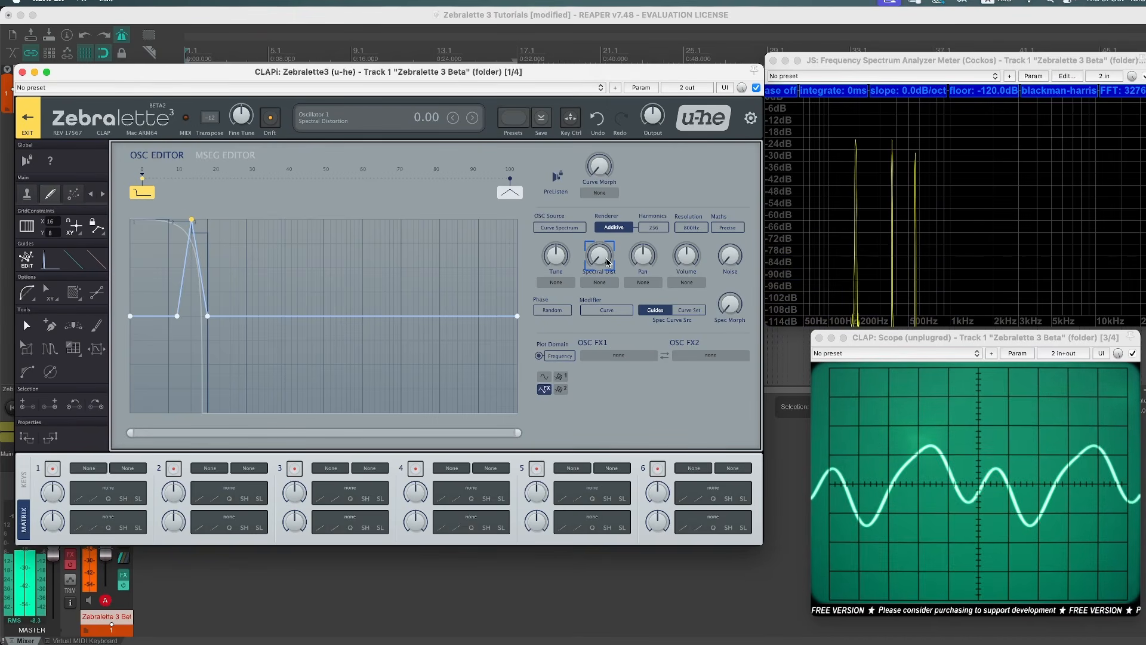
drag(603, 261, 632, 85)
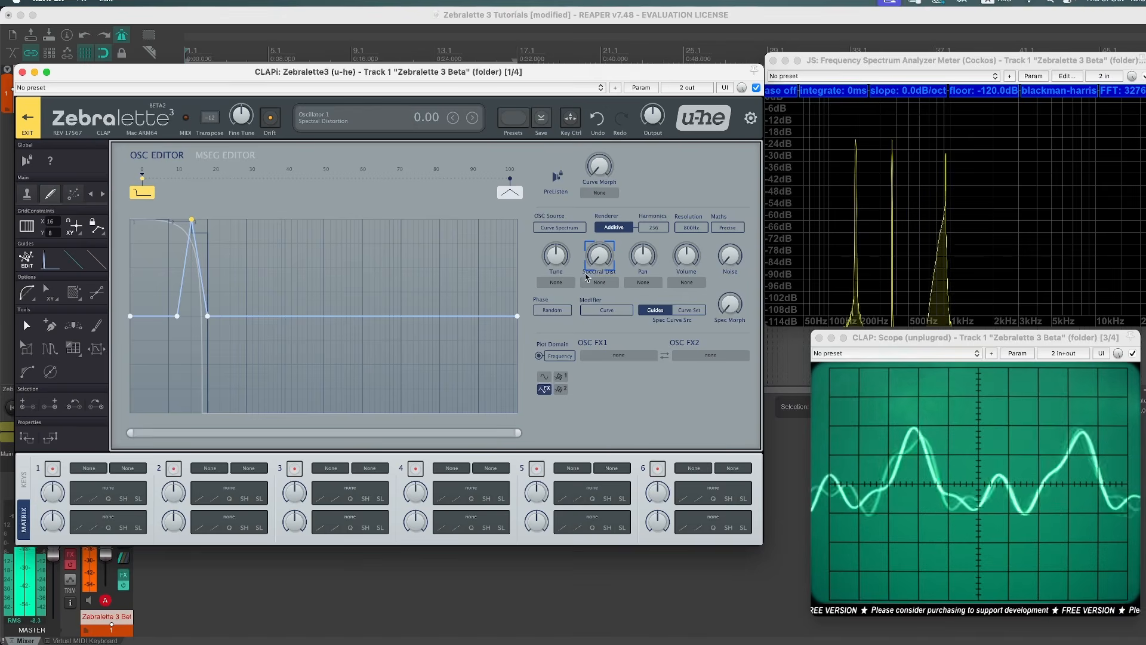
- Switch from the guide to the spectrum curve and add a narrow full-height spike at the fifth harmonic
click(28, 258)
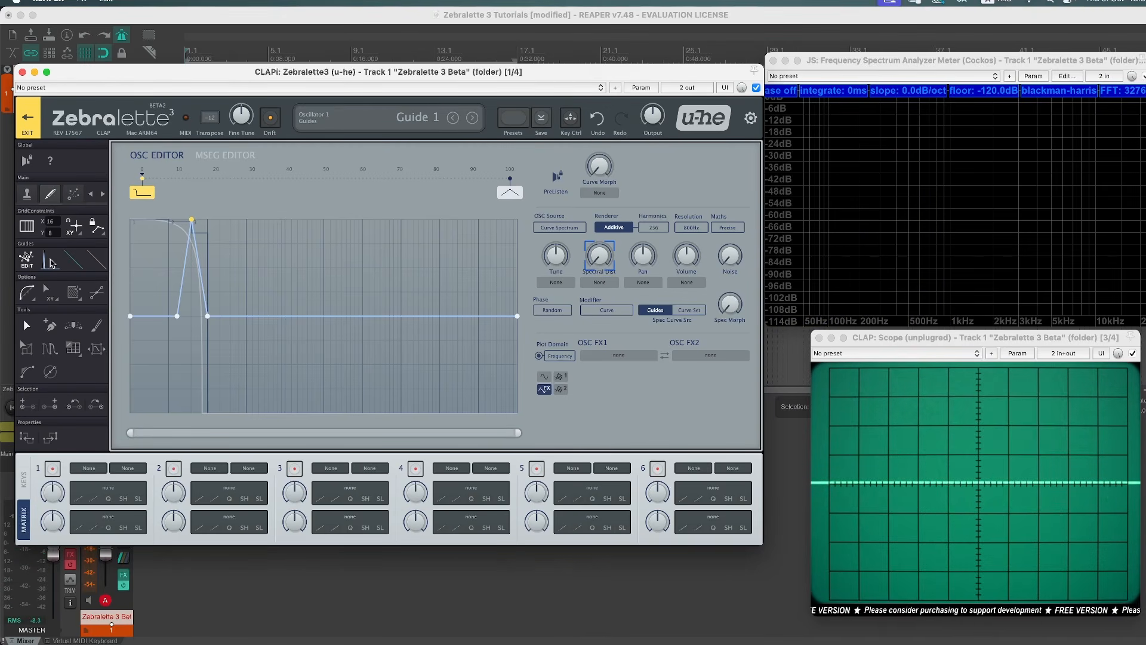
double_click(223, 388)
drag(223, 388, 213, 413)
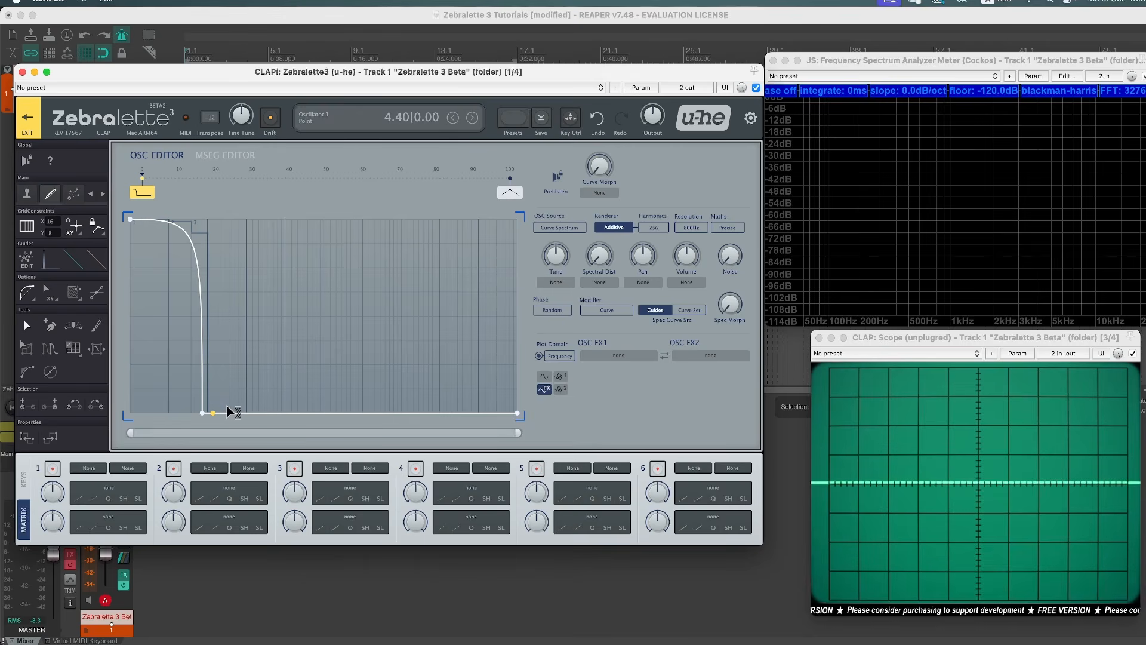
double_click(227, 367)
double_click(220, 221)
scroll(210, 317, up, 5)
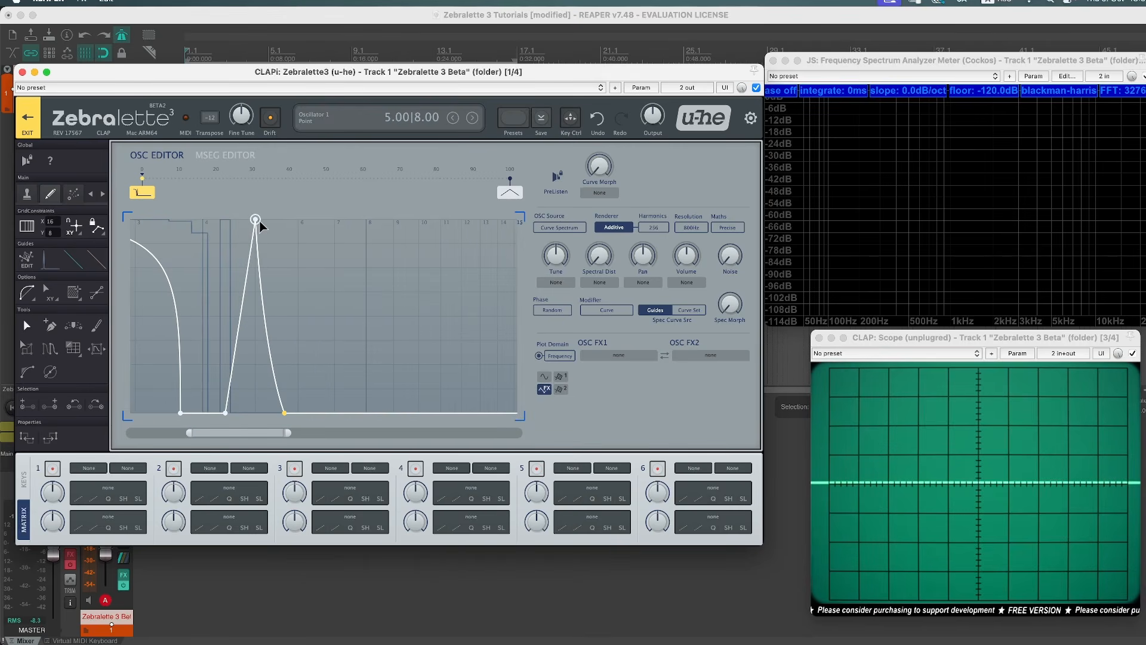
mouse_move(255, 224)
mouse_down()
mouse_move(258, 261)
mouse_move(256, 220)
mouse_up()
scroll(269, 268, down, 5)
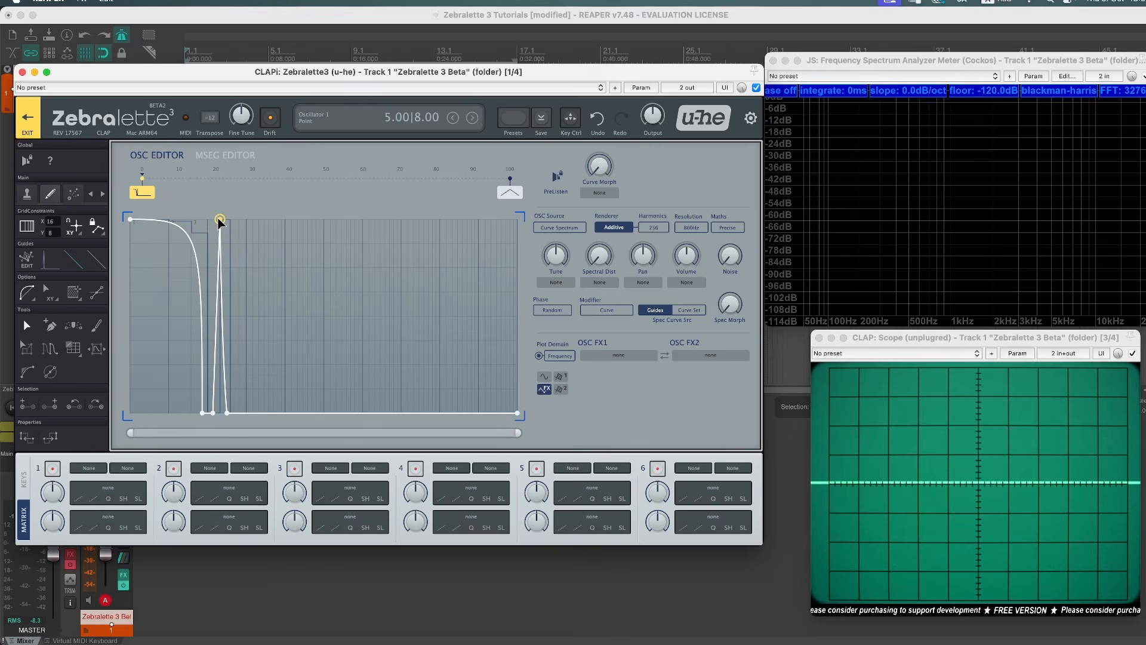
- Return to Guide 1, sweep Spectral Dist, and flip the third-harmonic peak to its minimum and back to maximum
click(98, 258)
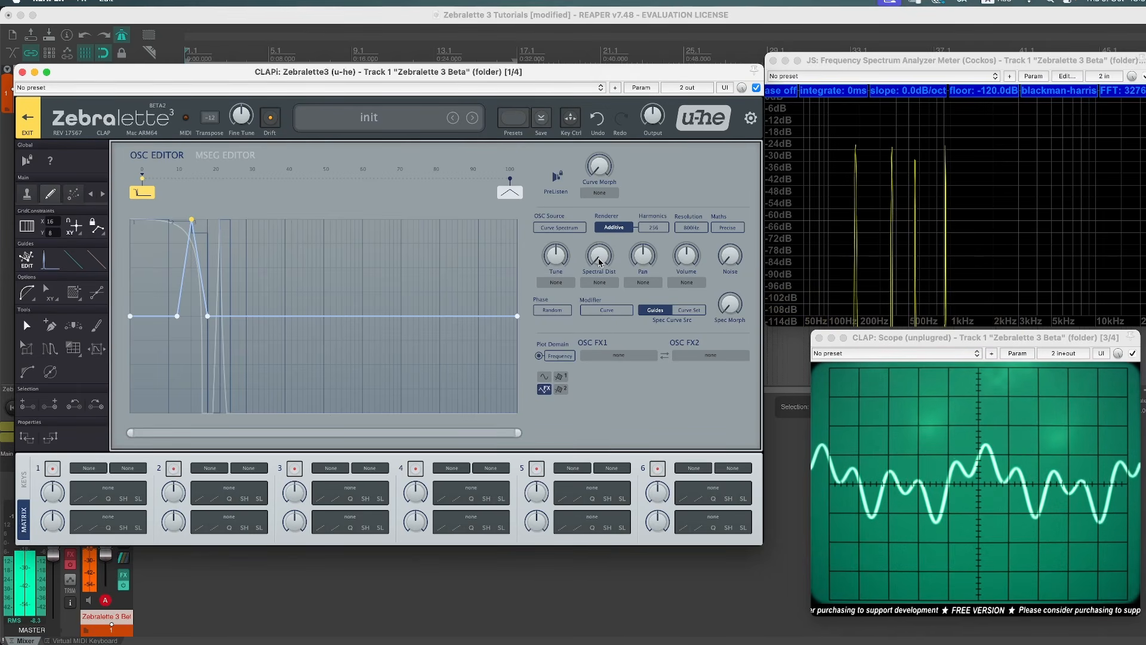
drag(600, 261, 633, 258)
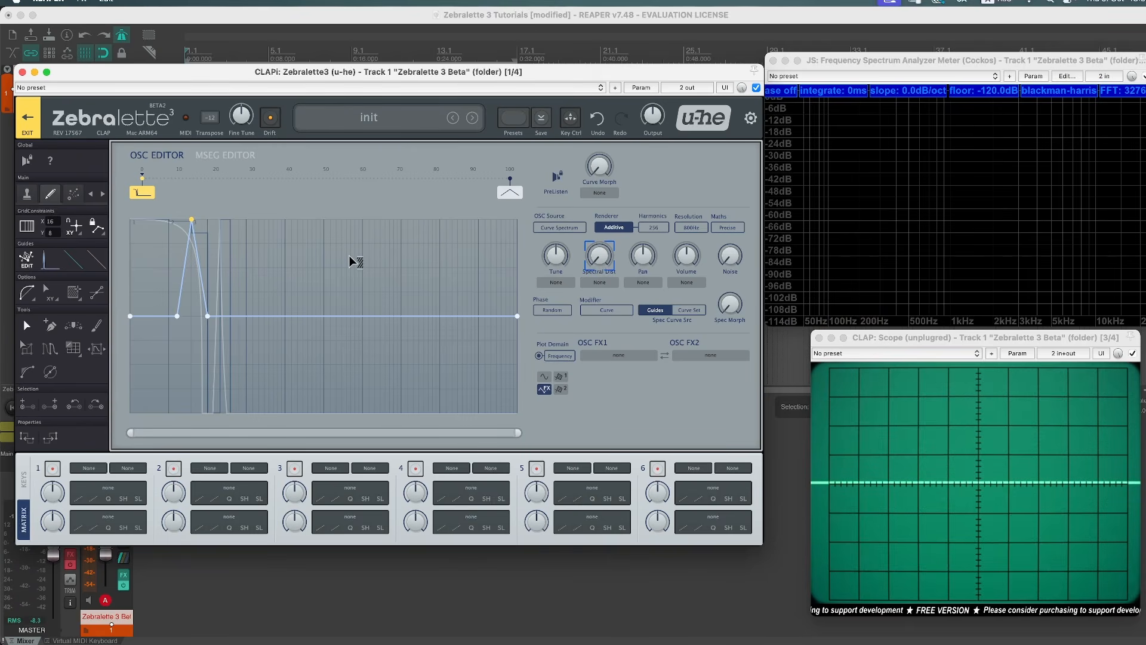
drag(192, 220, 194, 431)
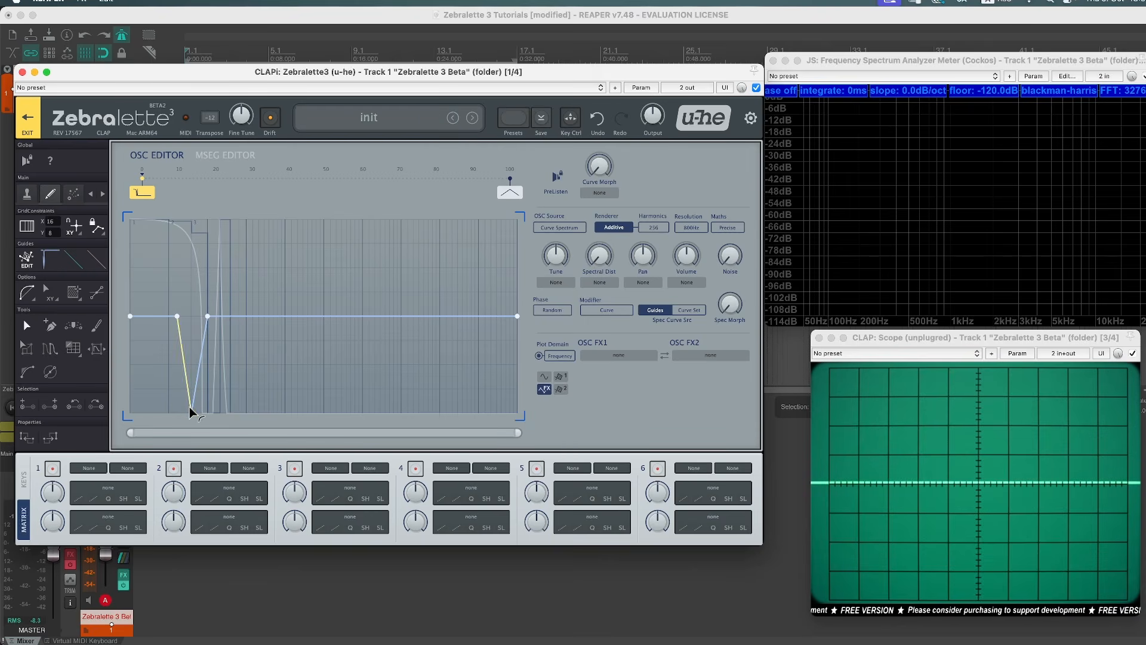
drag(191, 412, 191, 223)
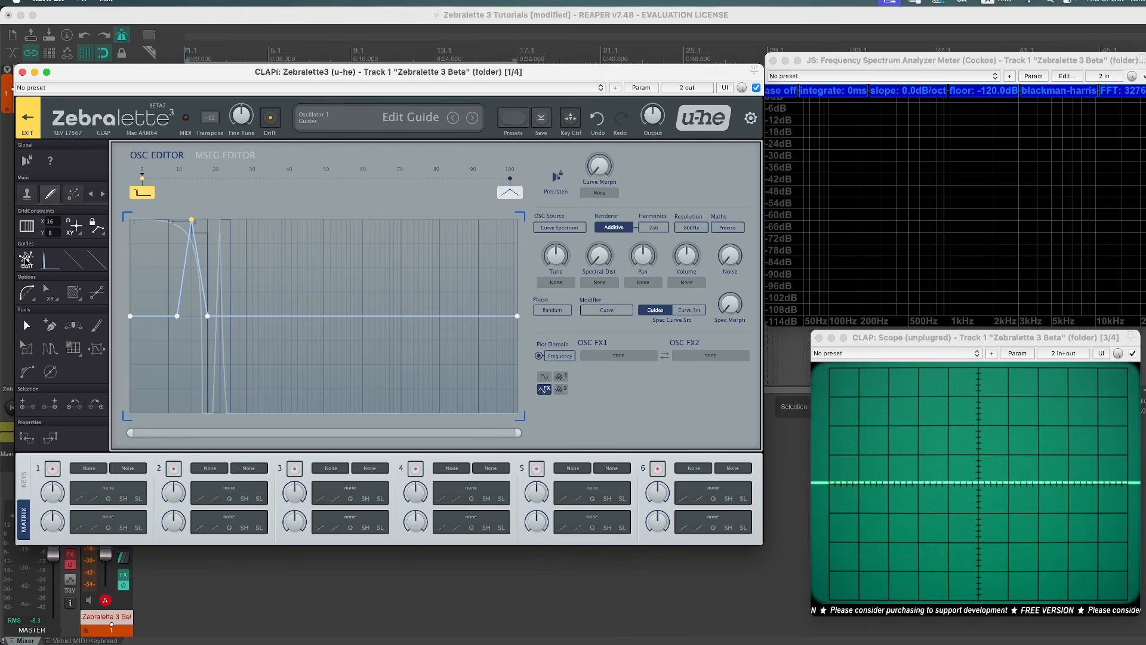
- Delete the fifth-harmonic spike and extra points from the spectrum curve, and bend it into a smooth concave decay
click(26, 260)
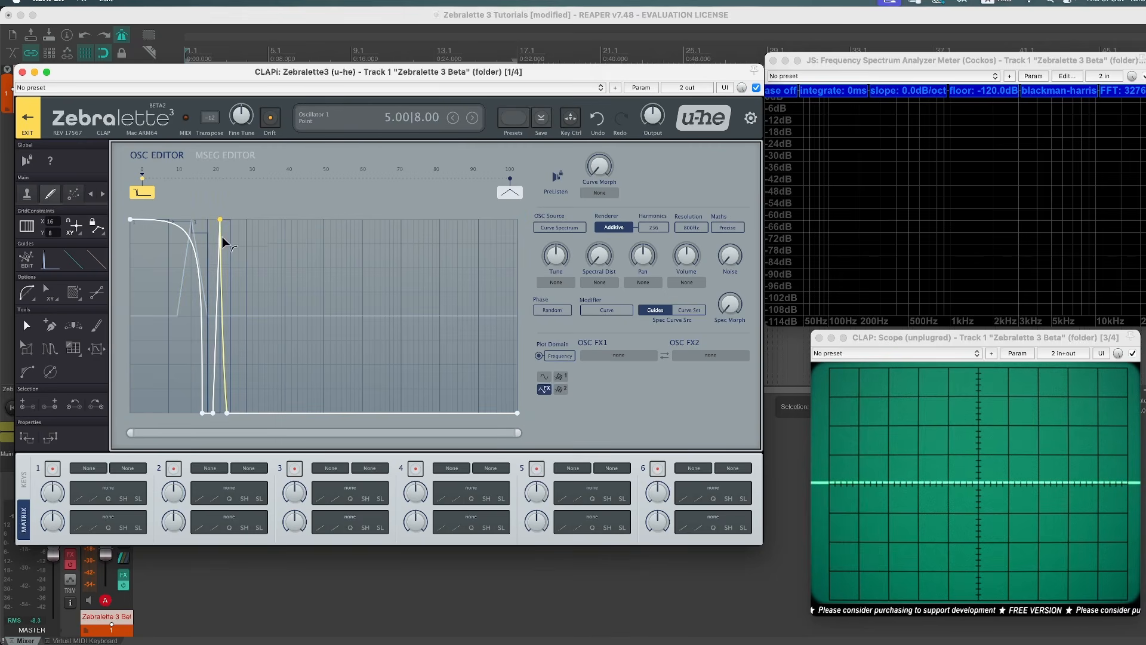
drag(221, 219, 209, 410)
double_click(210, 411)
double_click(227, 412)
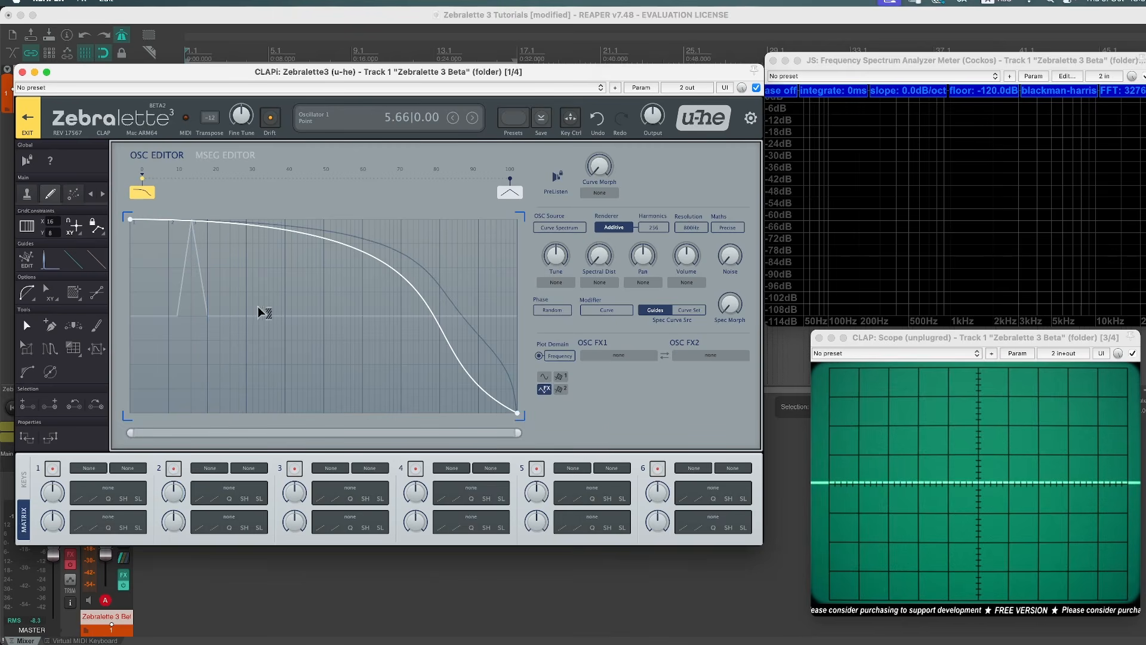
mouse_move(328, 236)
mouse_down()
mouse_move(307, 289)
mouse_move(322, 252)
mouse_up()
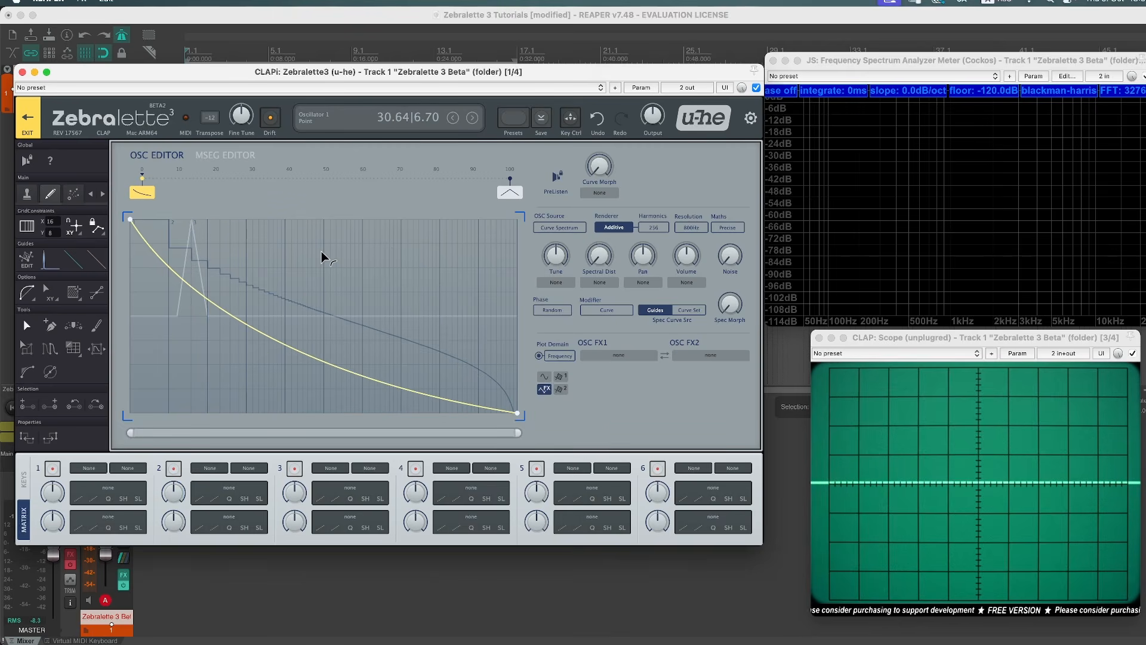
drag(253, 329, 255, 324)
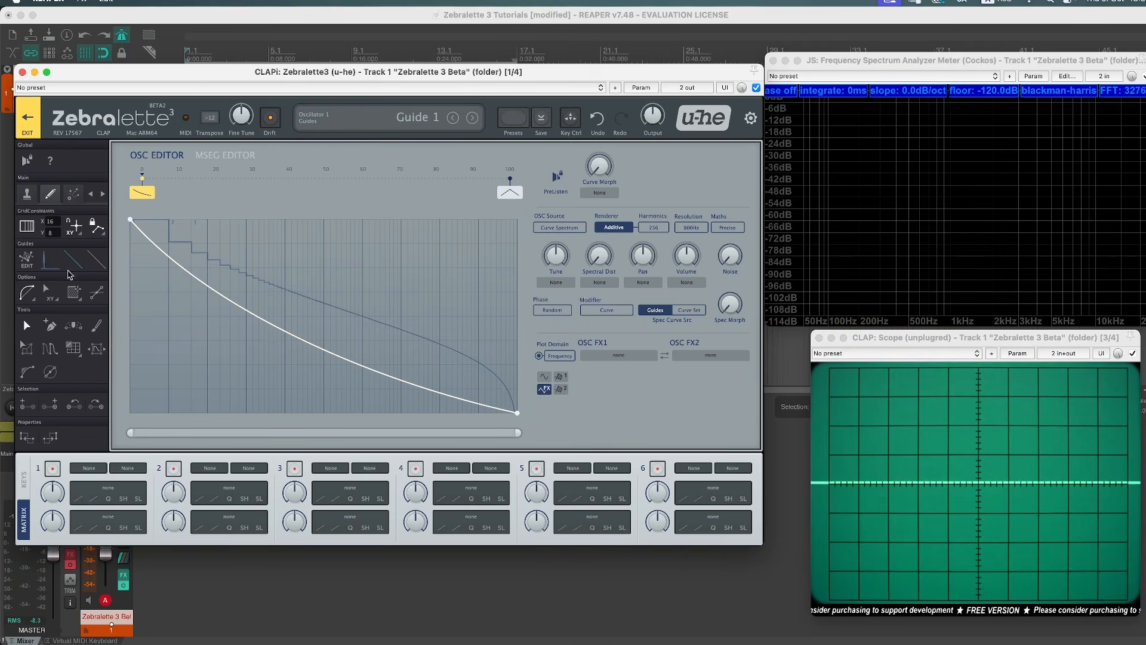
- Reopen Guide 1, remove its third-harmonic peak, lower the end point below mid-height, and bend the final segment slightly
click(51, 259)
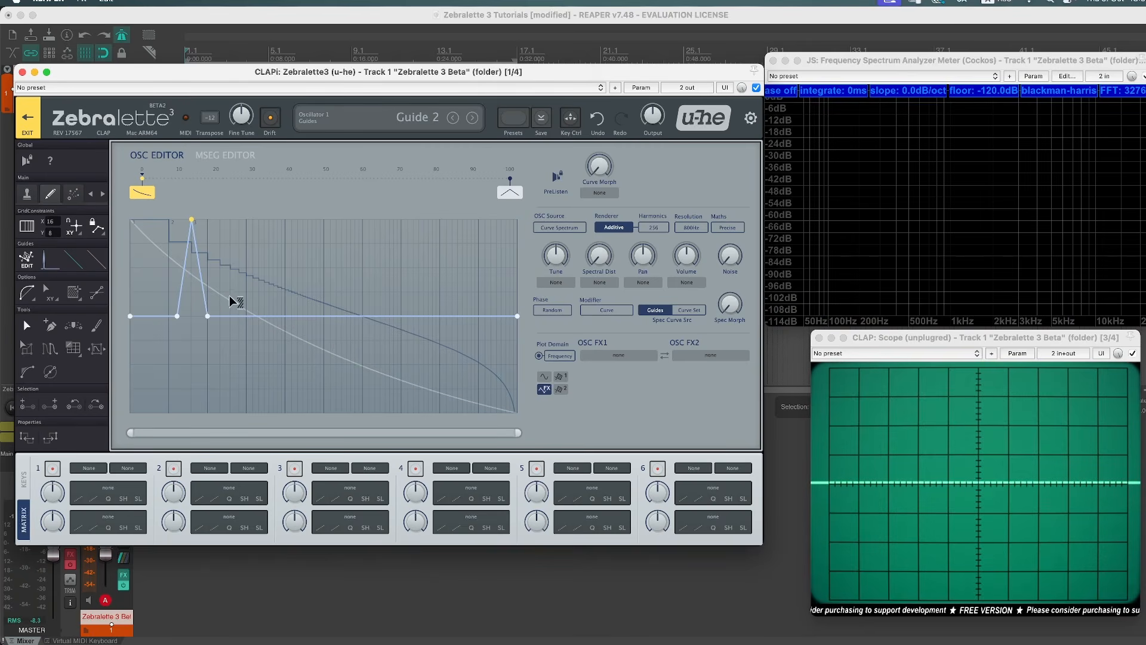
double_click(192, 218)
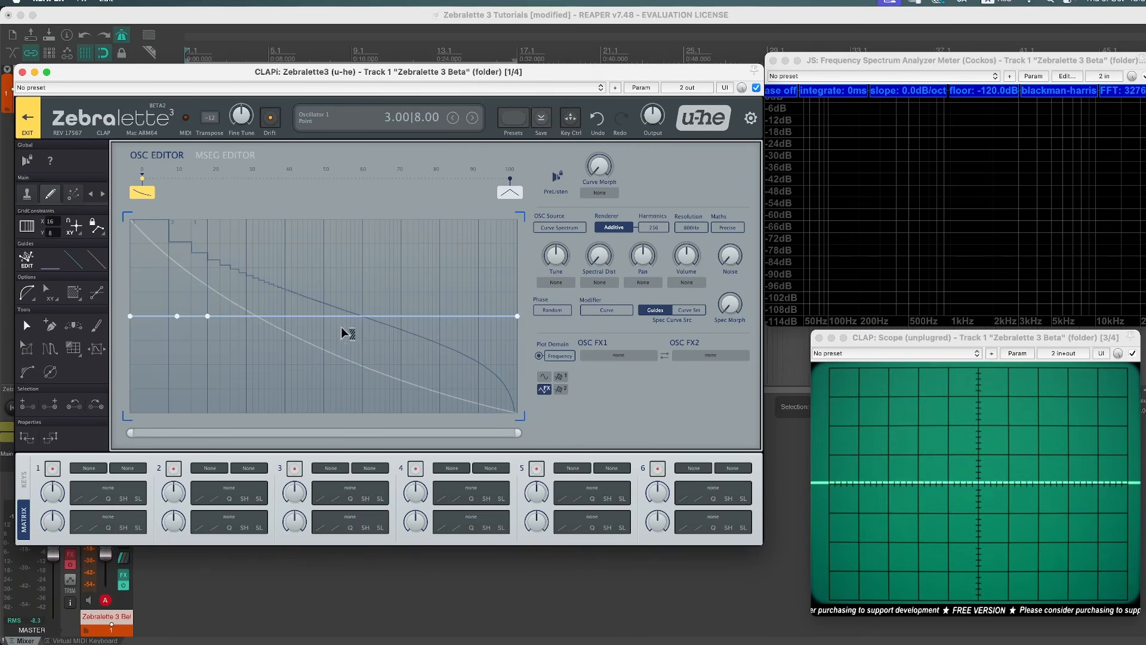
drag(517, 317, 517, 375)
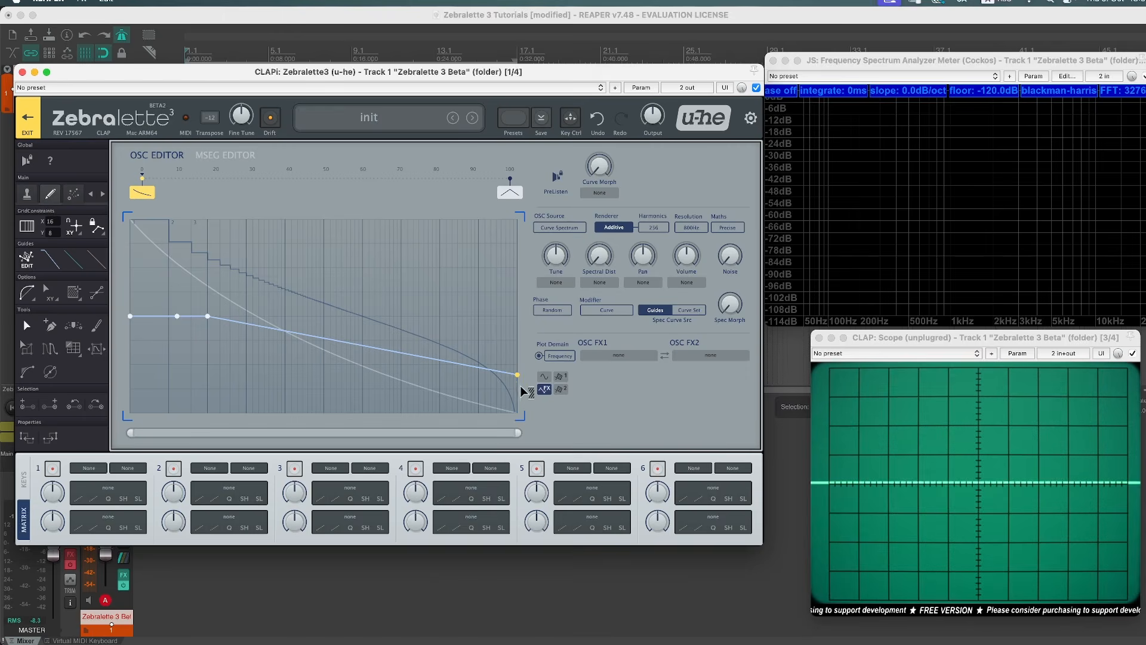
drag(518, 375, 517, 389)
drag(429, 368, 429, 363)
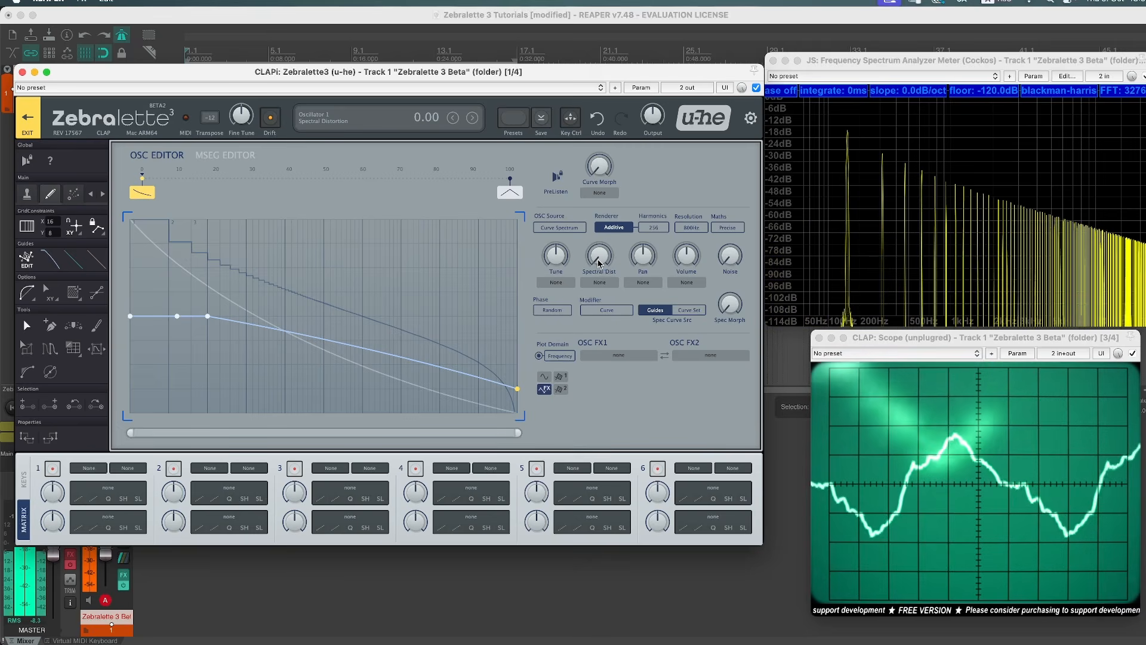
- Sweep Spectral Dist up to 100 and back down to examine the downward-sloping guide's effect on the upper harmonics
drag(599, 262, 642, 63)
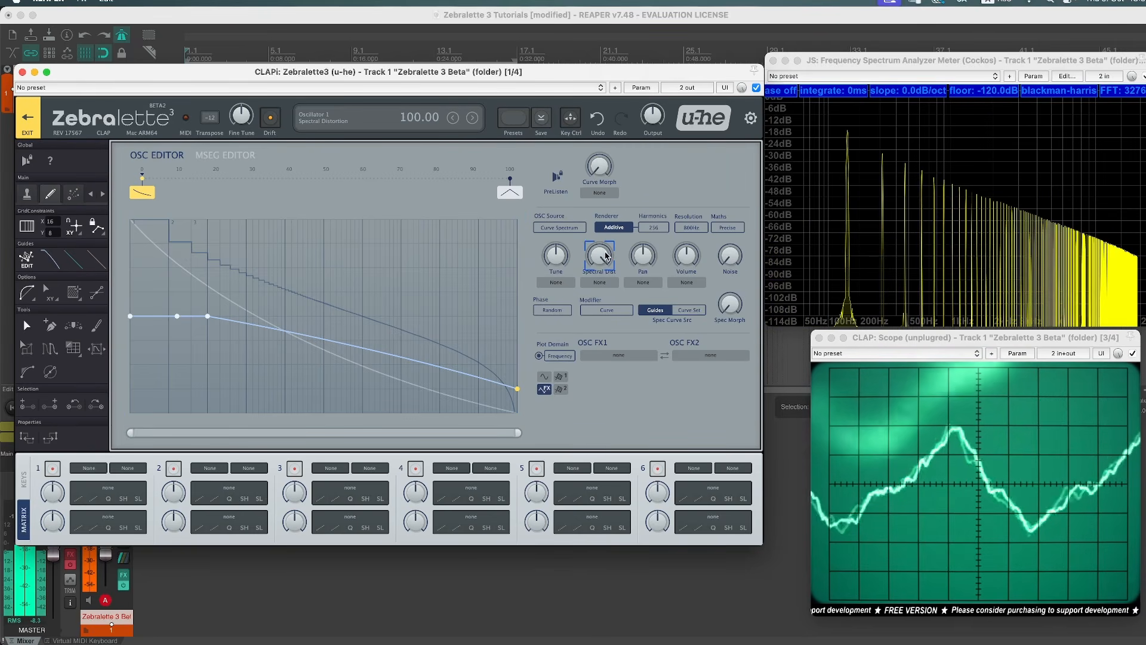
drag(600, 258, 595, 437)
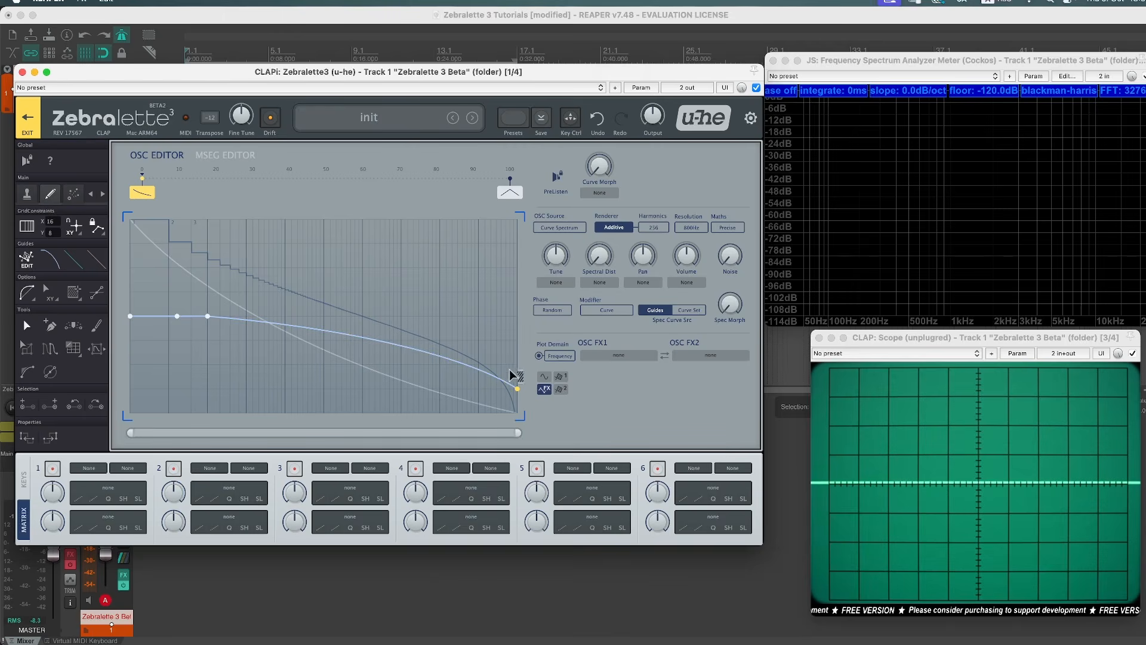
- Try the guide's end point at 0, raise it to just below mid-height, and apply Spectral Dist to the gentler slope
drag(517, 388, 522, 454)
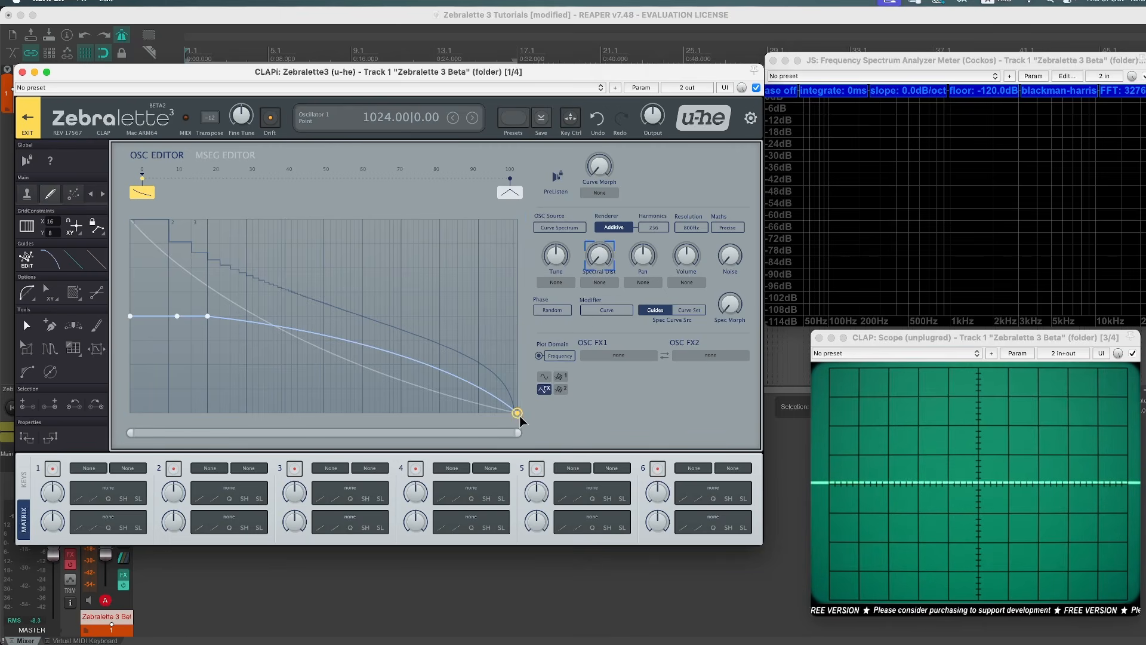
drag(519, 414, 535, 333)
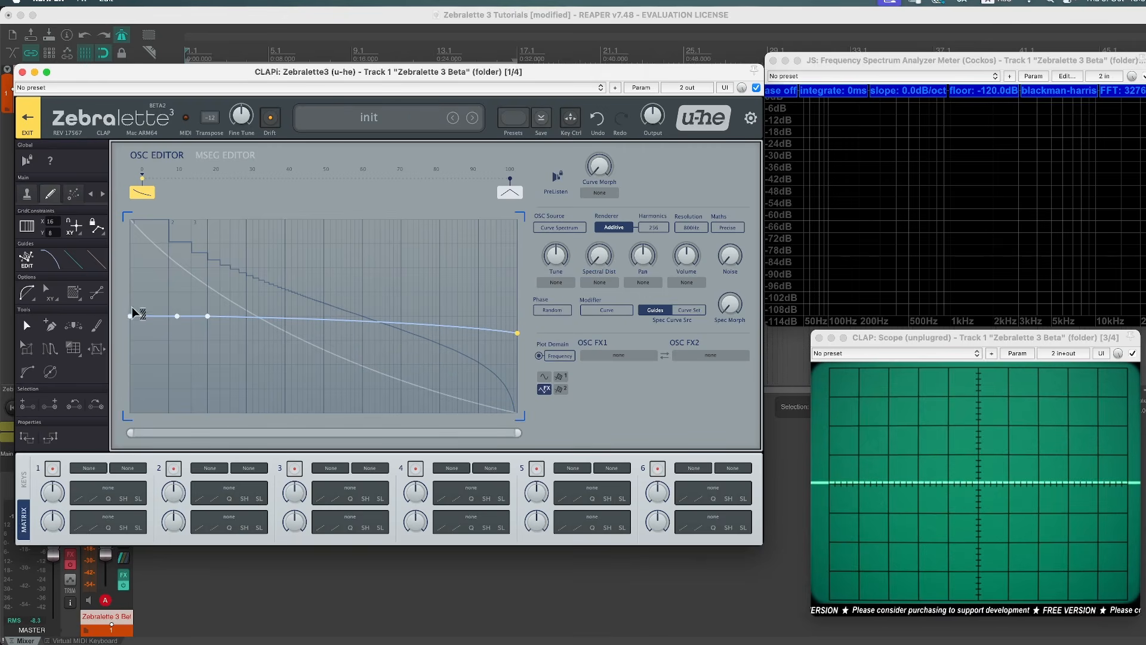
click(599, 262)
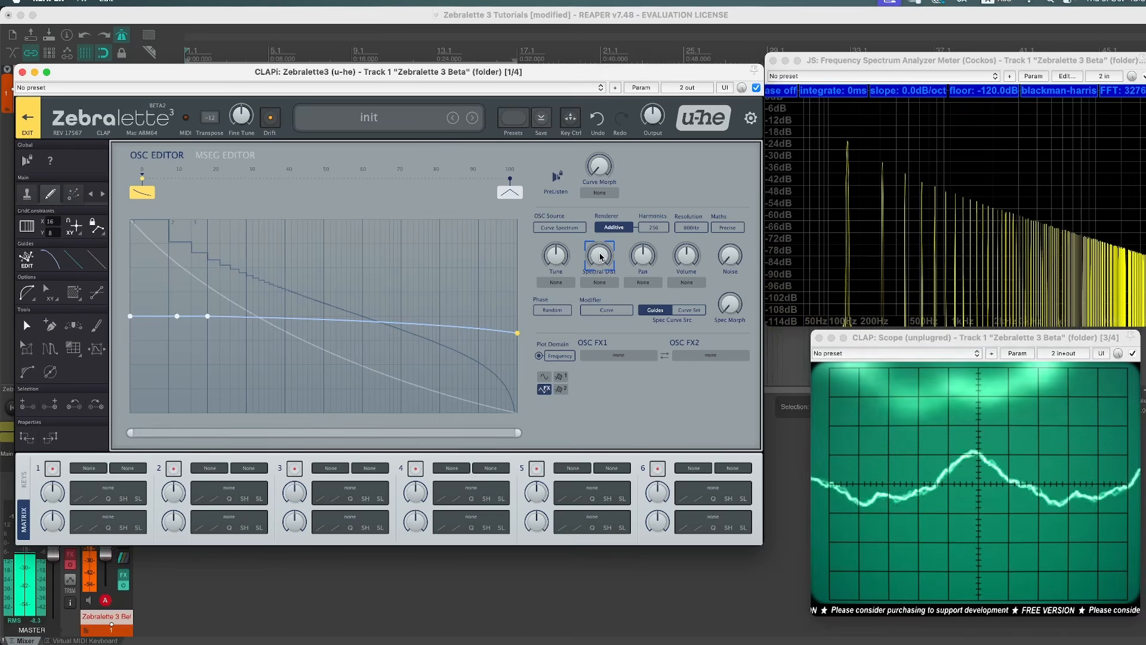
- Sweep Spectral Dist between 100 and 0 to compare the gentler guide's effect, finishing with it fully up
drag(601, 256, 610, 445)
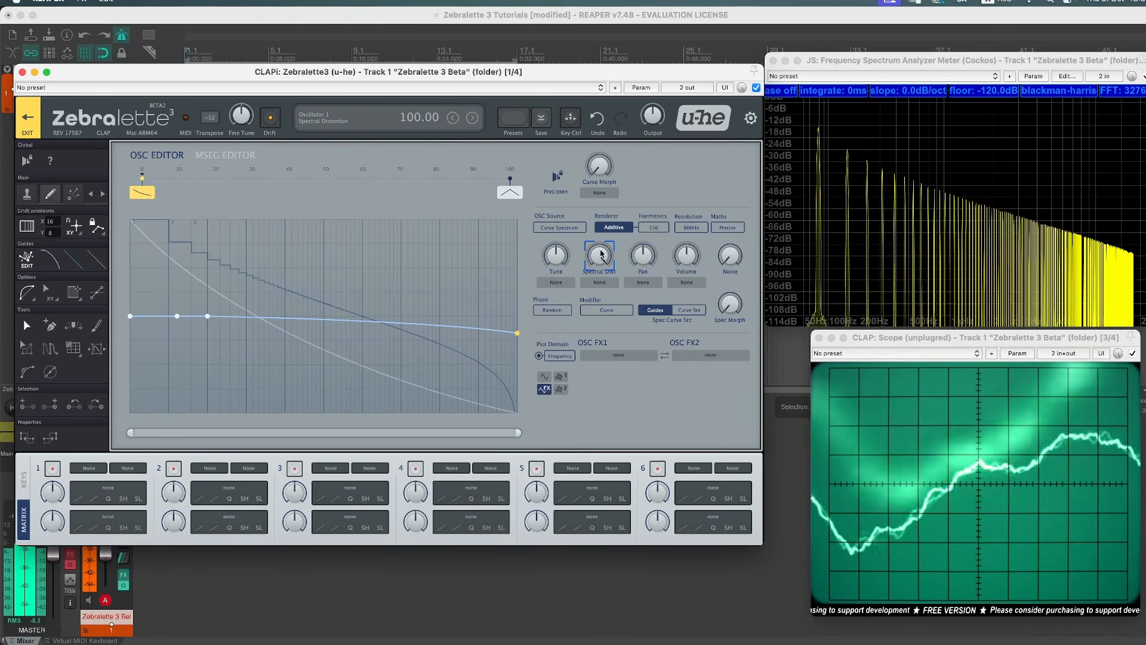
drag(589, 260, 599, 440)
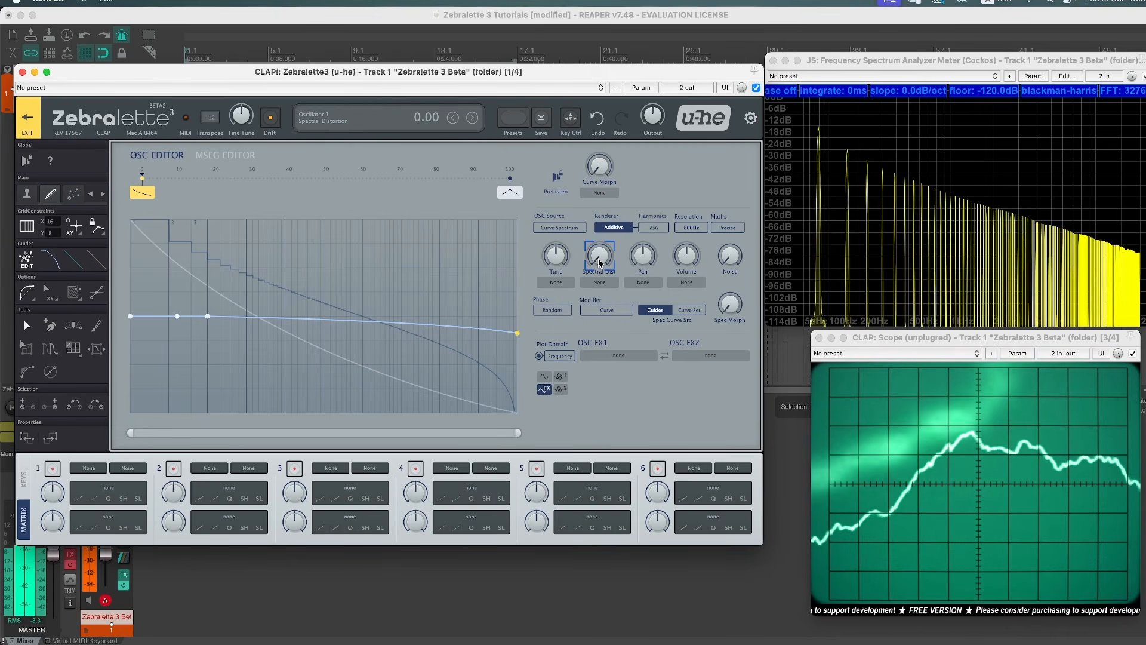
drag(599, 262, 600, 87)
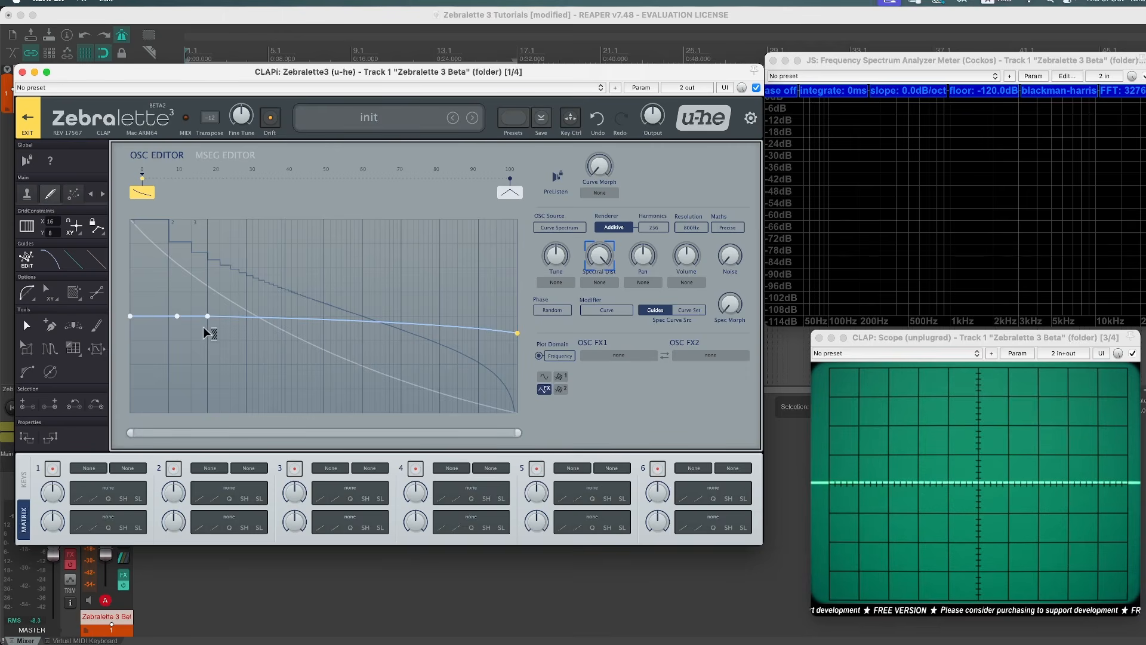
- Move Guide 1's two inner points to harmonic positions 10 and 60, keeping both slightly above mid-height
drag(207, 315, 353, 313)
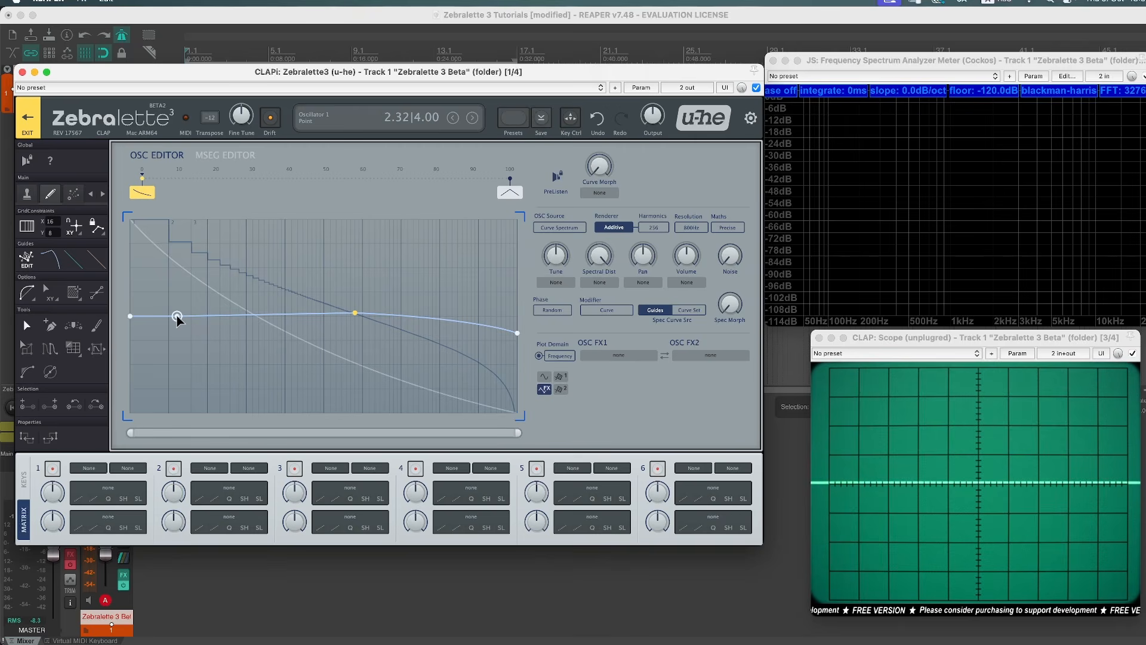
drag(183, 320, 257, 314)
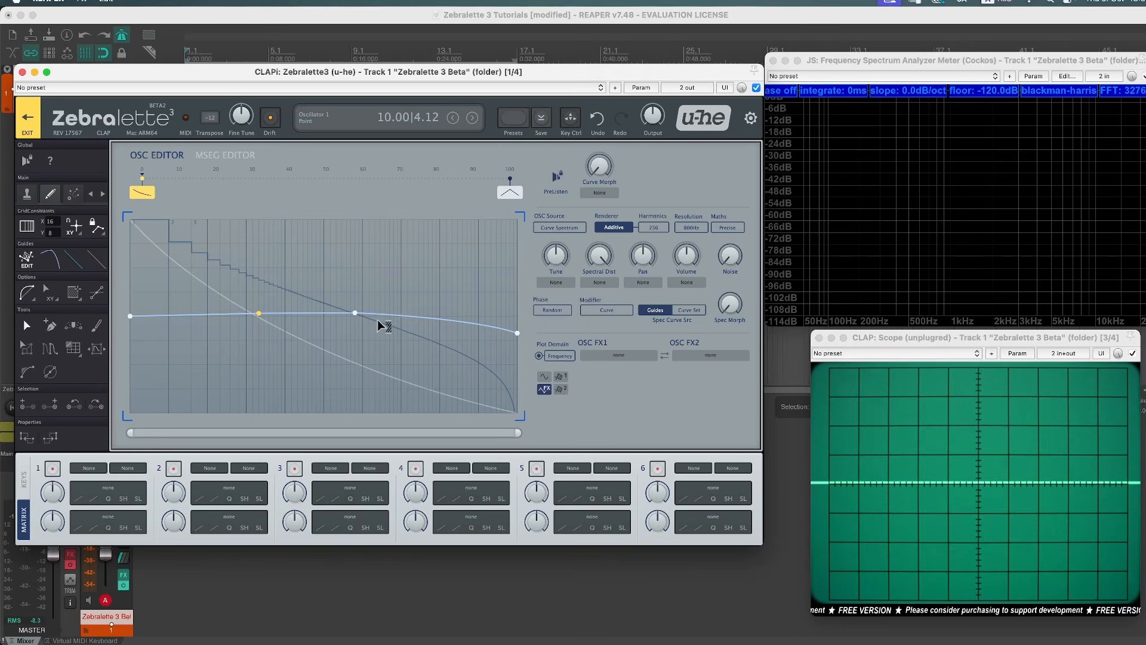
drag(355, 313, 358, 313)
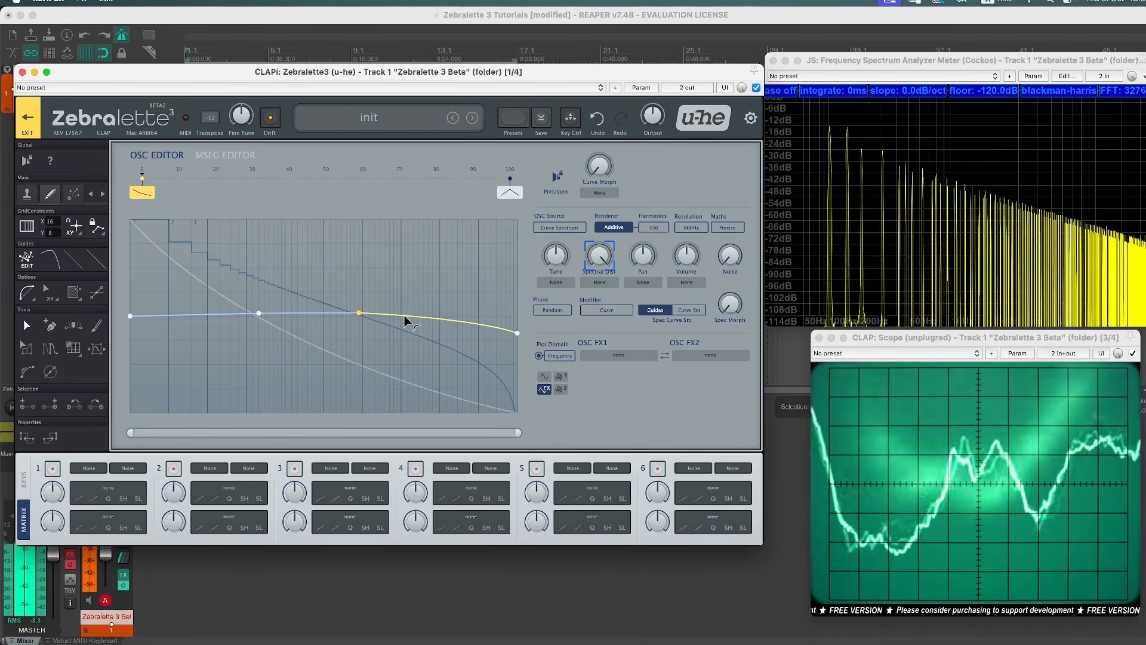
- Copy Guide 1's curve and paste it onto Guide 2
right_click(304, 267)
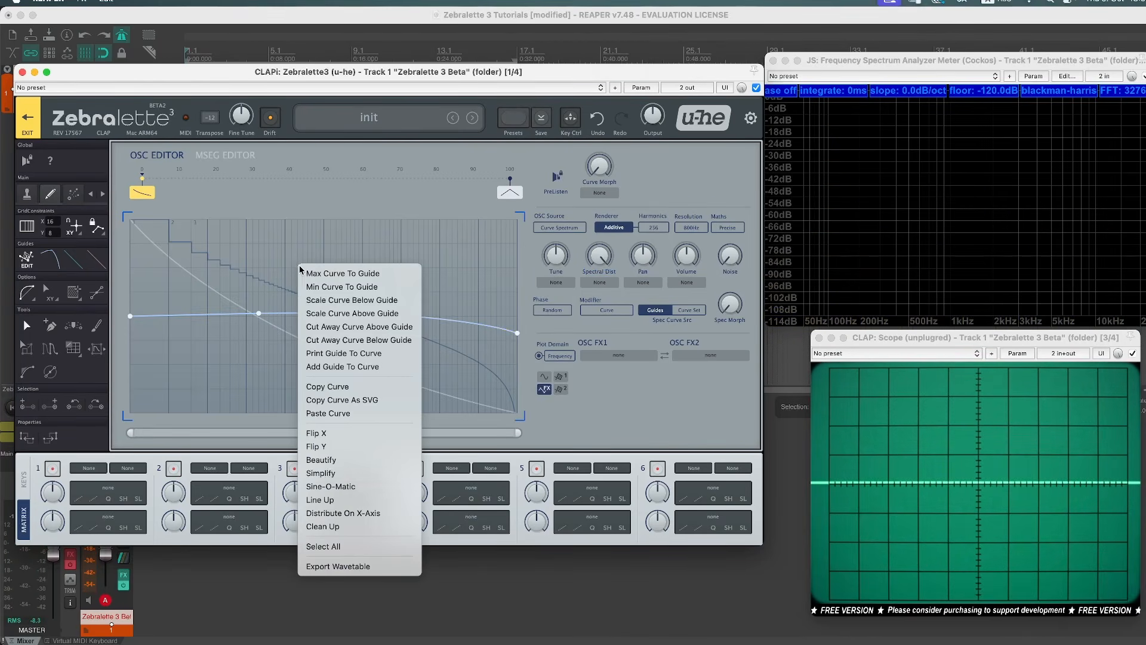
click(347, 389)
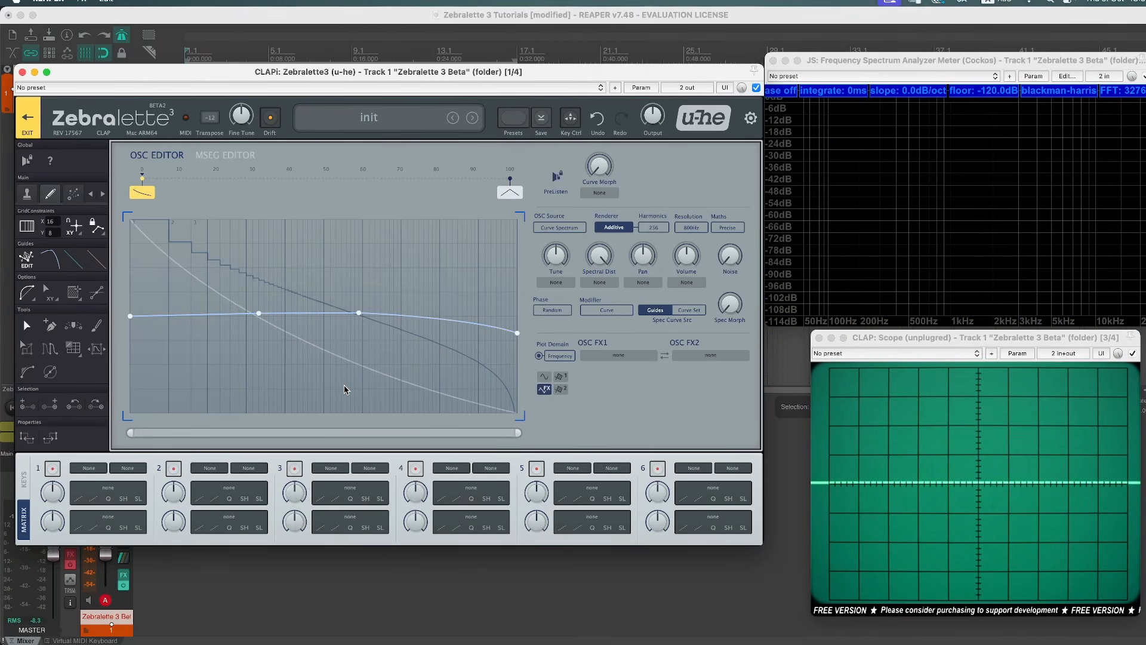
click(73, 262)
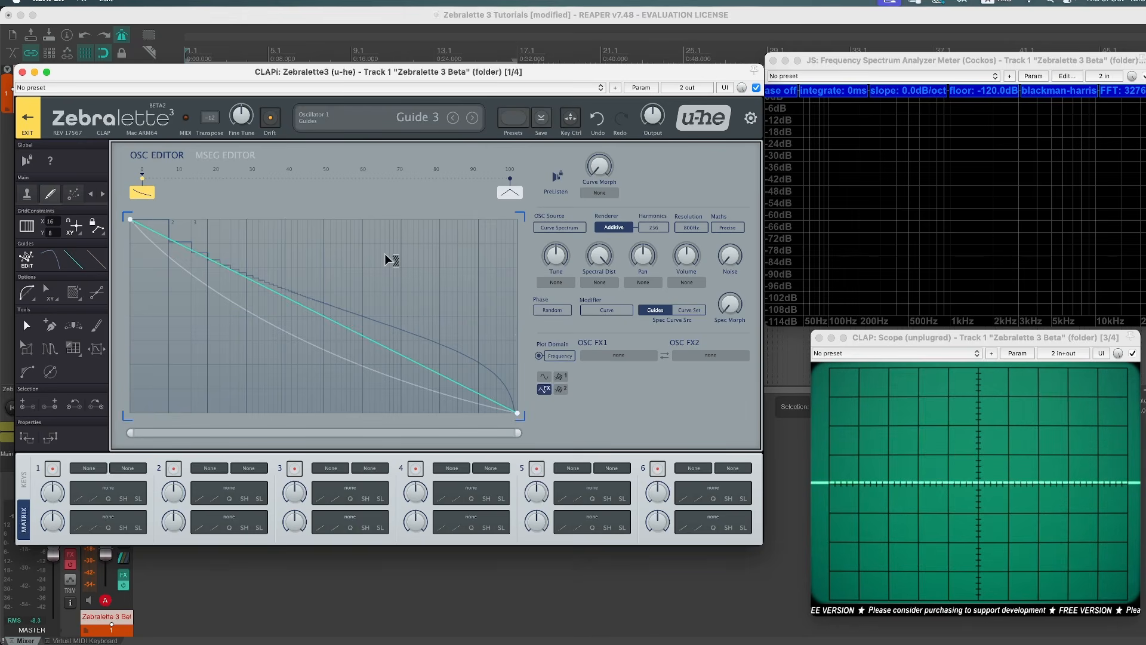
right_click(293, 264)
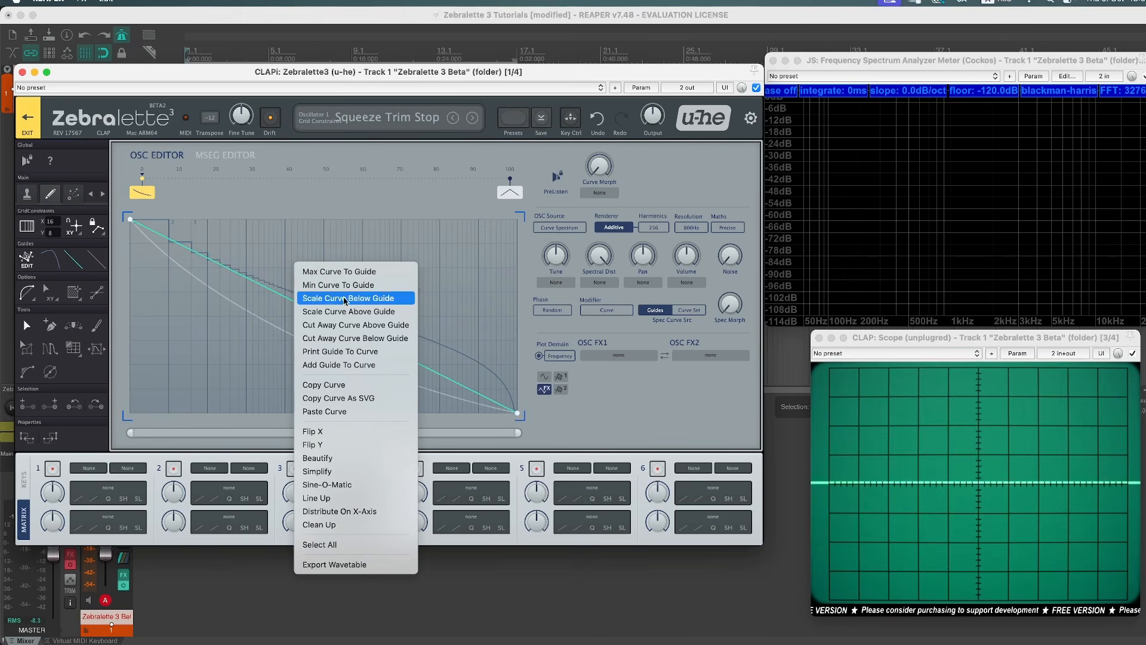
click(348, 414)
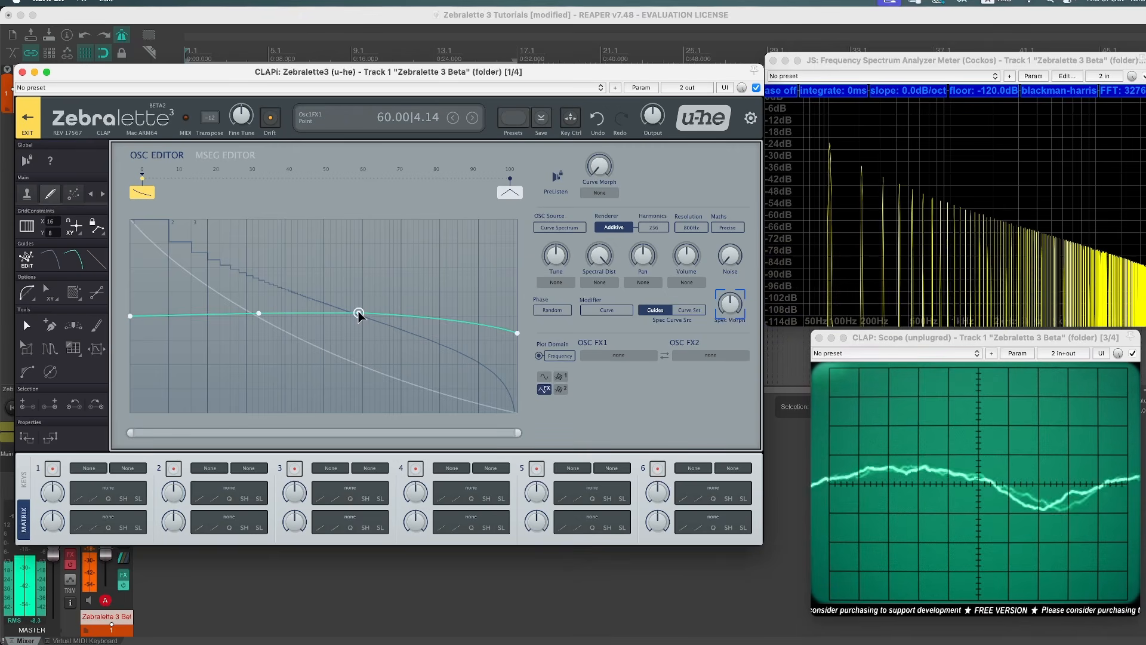
- Lower Guide 2's two inner points, bend the segment between them, and raise its end point above mid-height
mouse_move(358, 313)
mouse_down()
mouse_move(360, 353)
mouse_move(359, 334)
mouse_up()
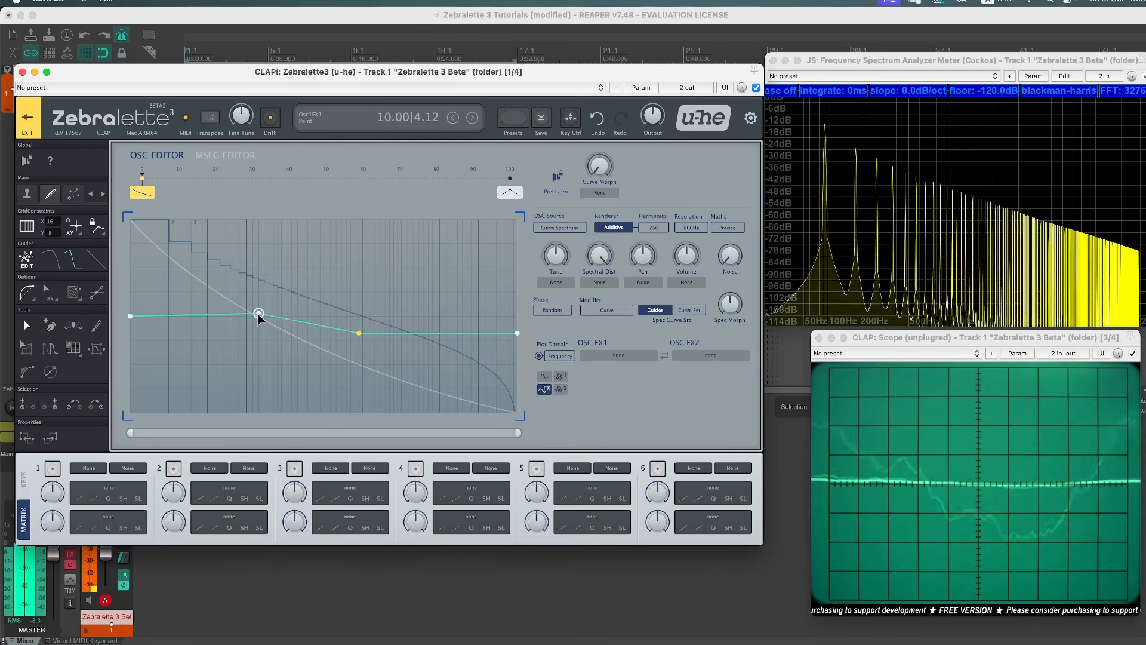
drag(259, 315, 222, 320)
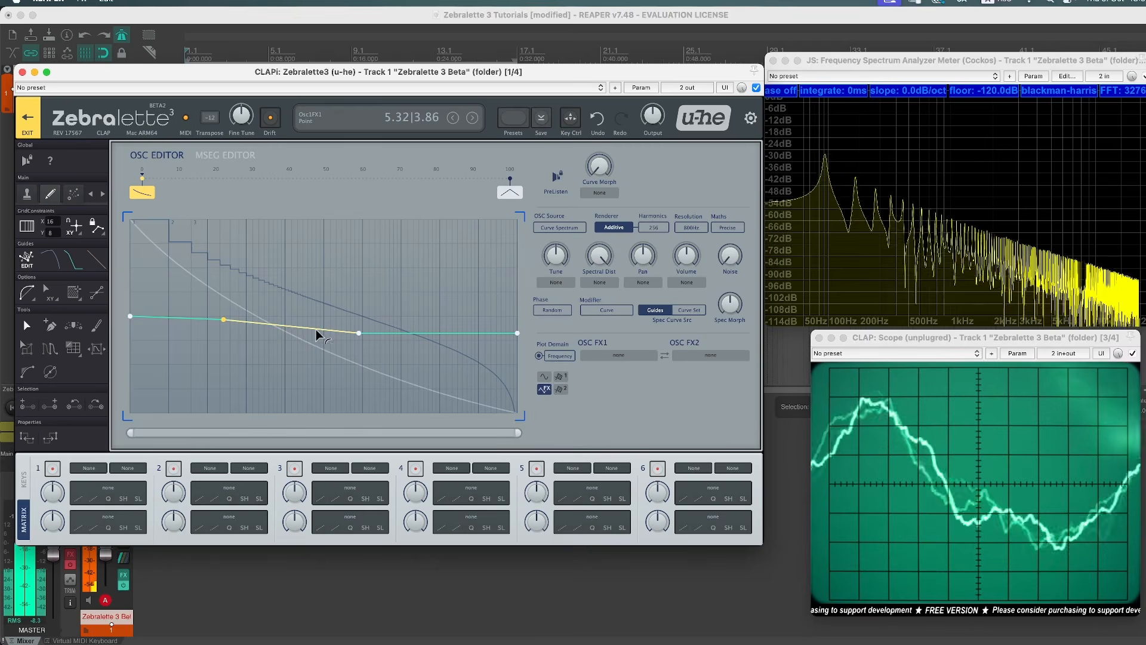
drag(290, 328, 290, 339)
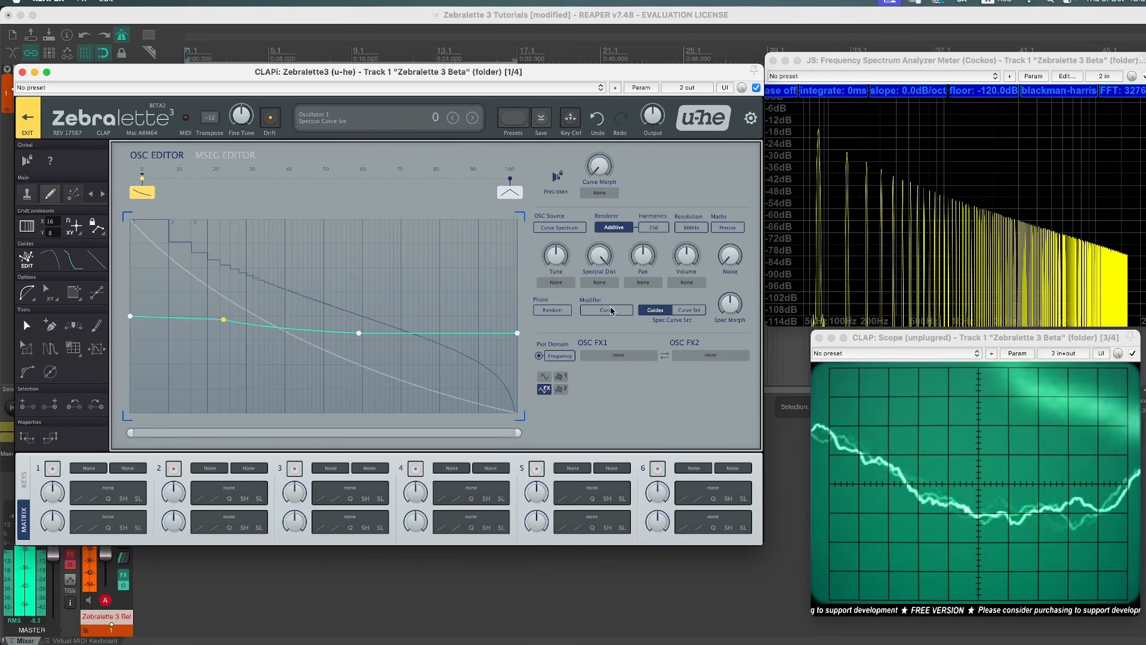
drag(520, 338, 516, 294)
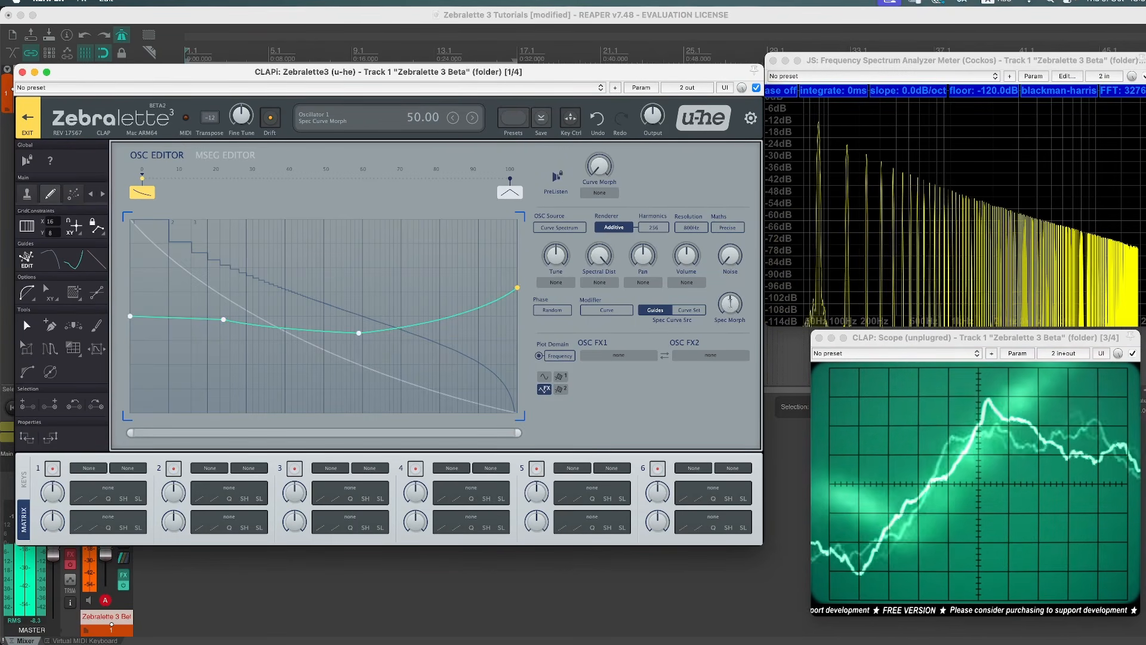
- Try Spec Morph between the guides, and exaggerate Guide 2 by lowering its third point and raising its end to about 6.18
mouse_move(729, 304)
mouse_down()
mouse_move(739, 400)
mouse_move(741, 306)
mouse_up()
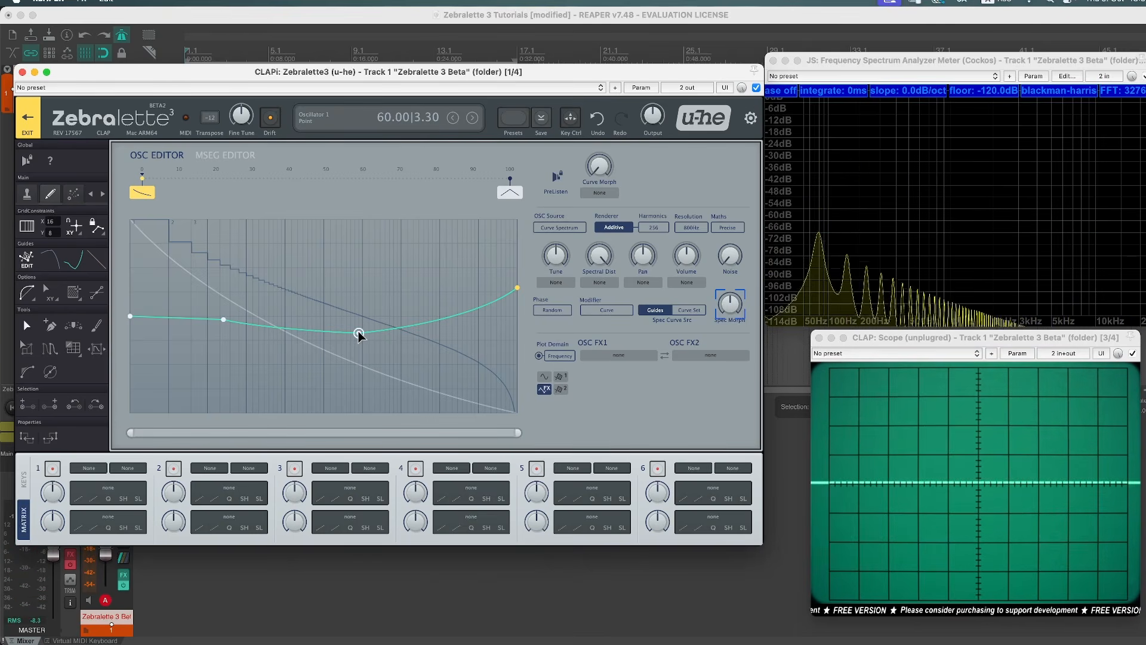
drag(359, 333, 363, 345)
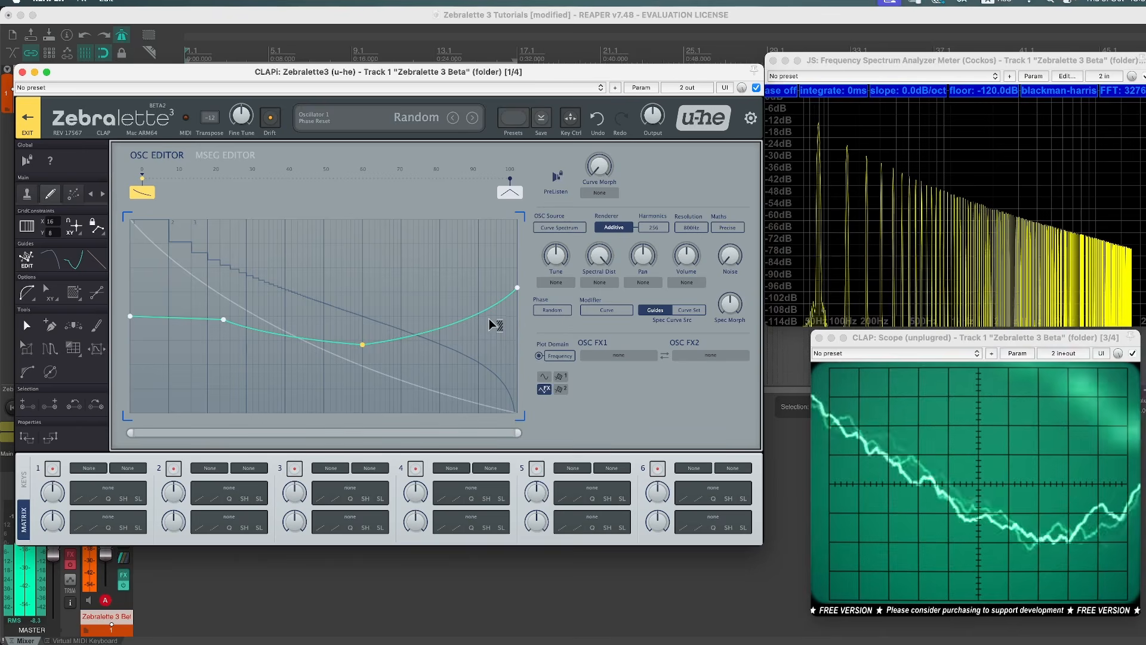
drag(518, 290, 519, 267)
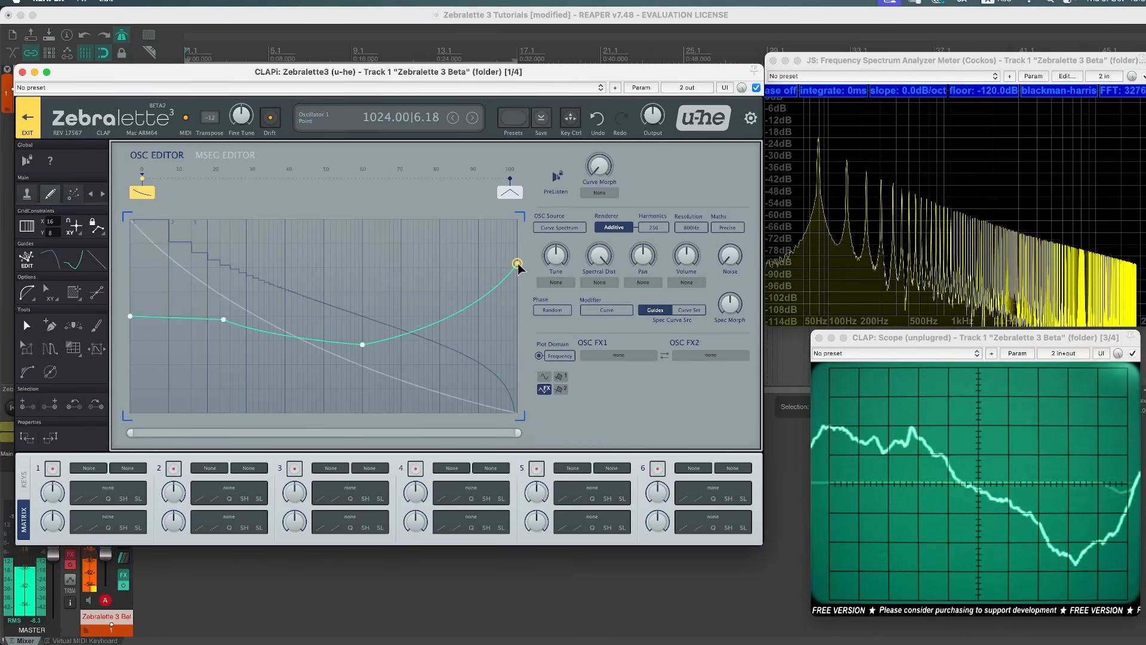
- Reset Spec Morph, sweep it between the two guides, and set it to 0
double_click(730, 304)
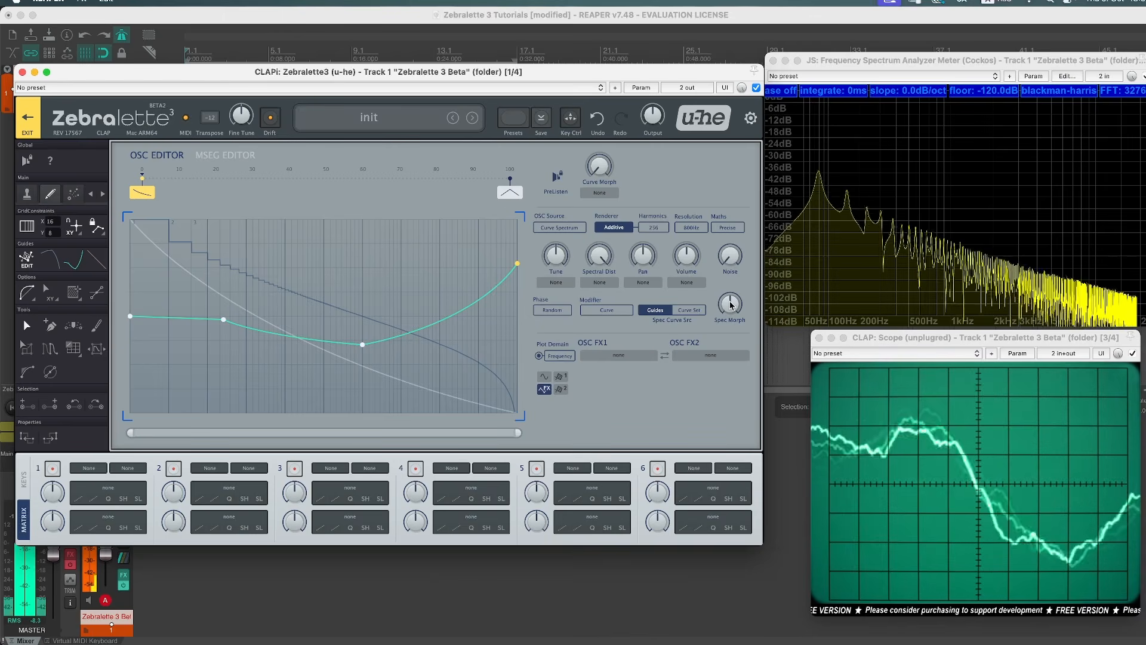
drag(722, 378, 737, 298)
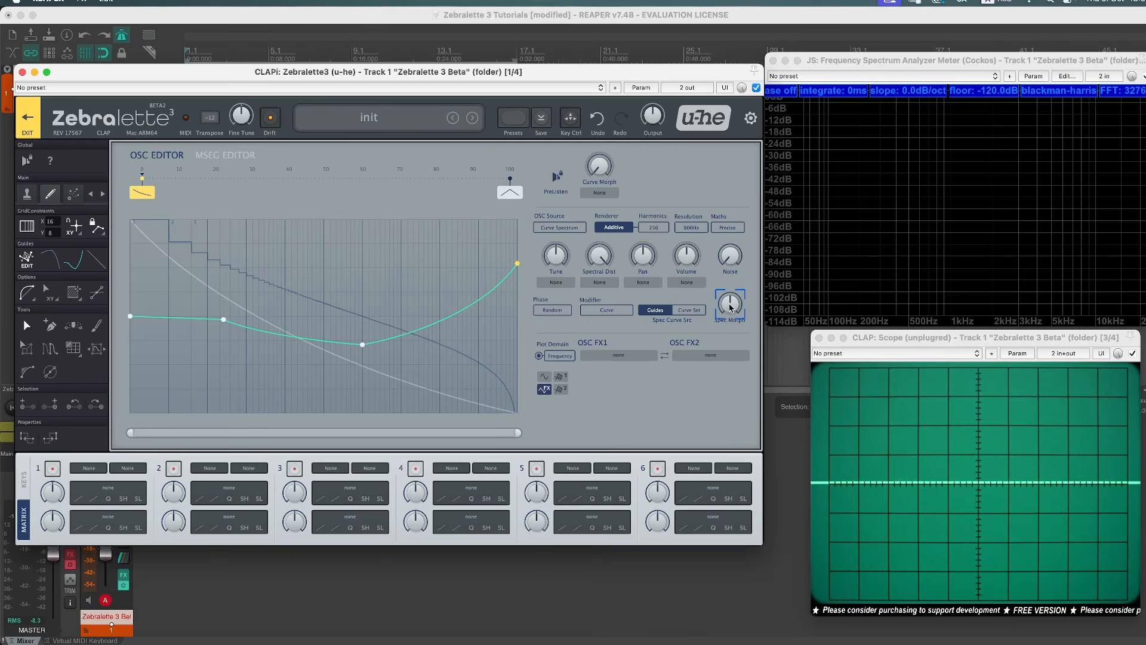
drag(731, 306, 722, 358)
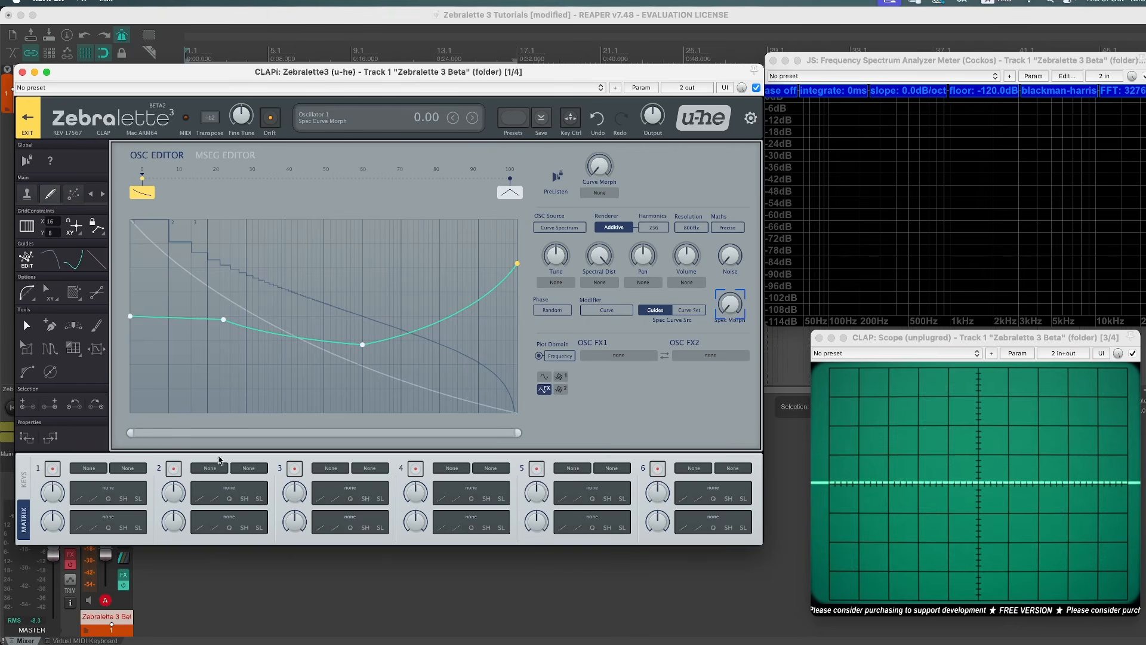
- Assign the MSEG to oscillator 1's Spec Curve Morph in modulation slot 1 with a positive depth
click(89, 470)
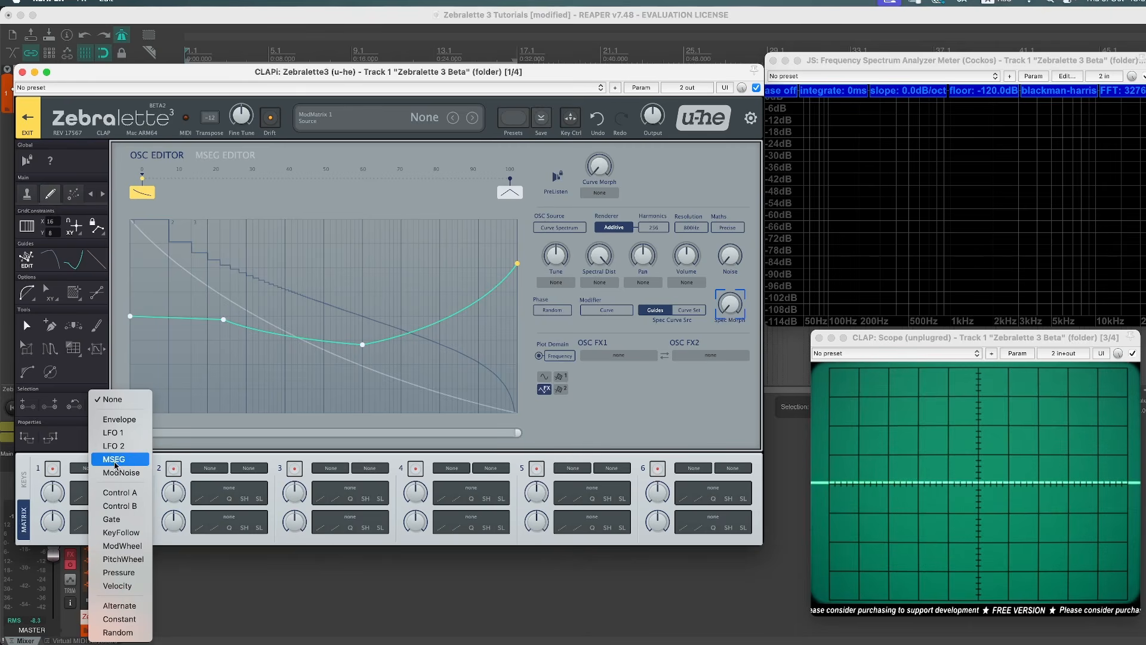
click(114, 460)
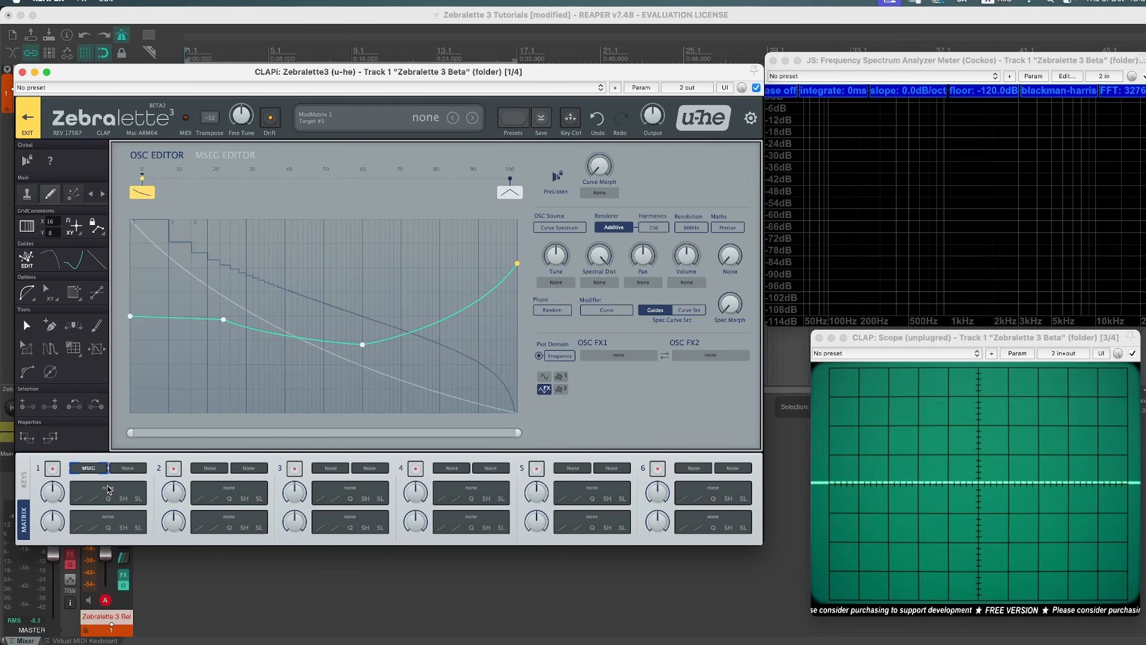
drag(117, 493, 733, 305)
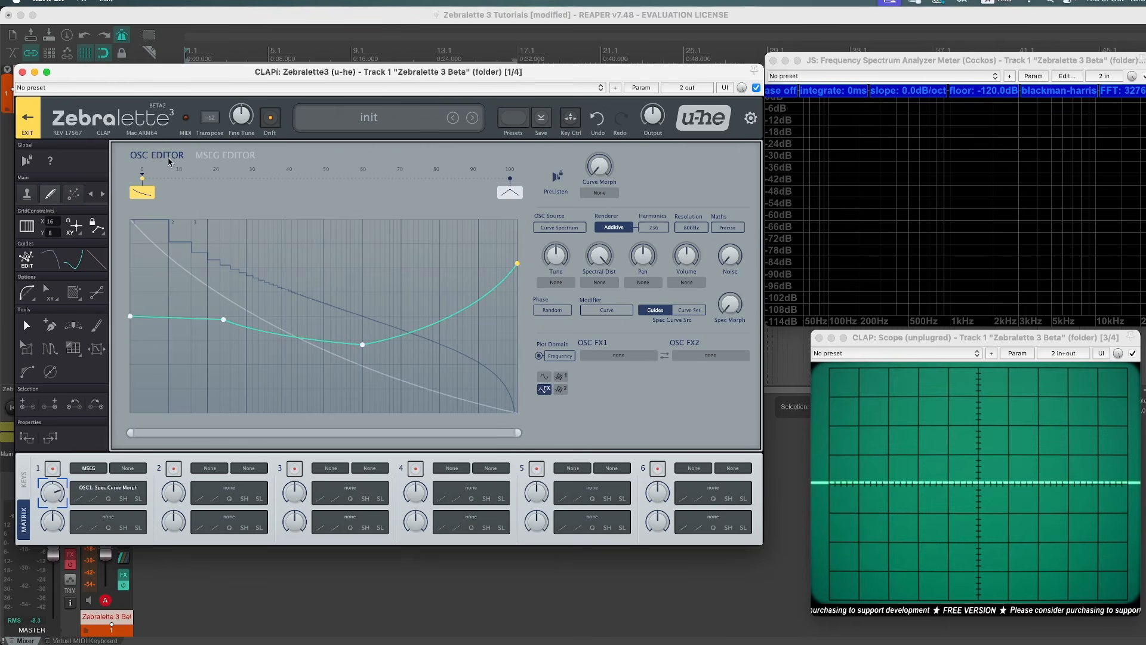
- Reshape the MSEG into a decay by deleting its peak, raising the start point to maximum, and lowering the sustain point to zero
click(225, 157)
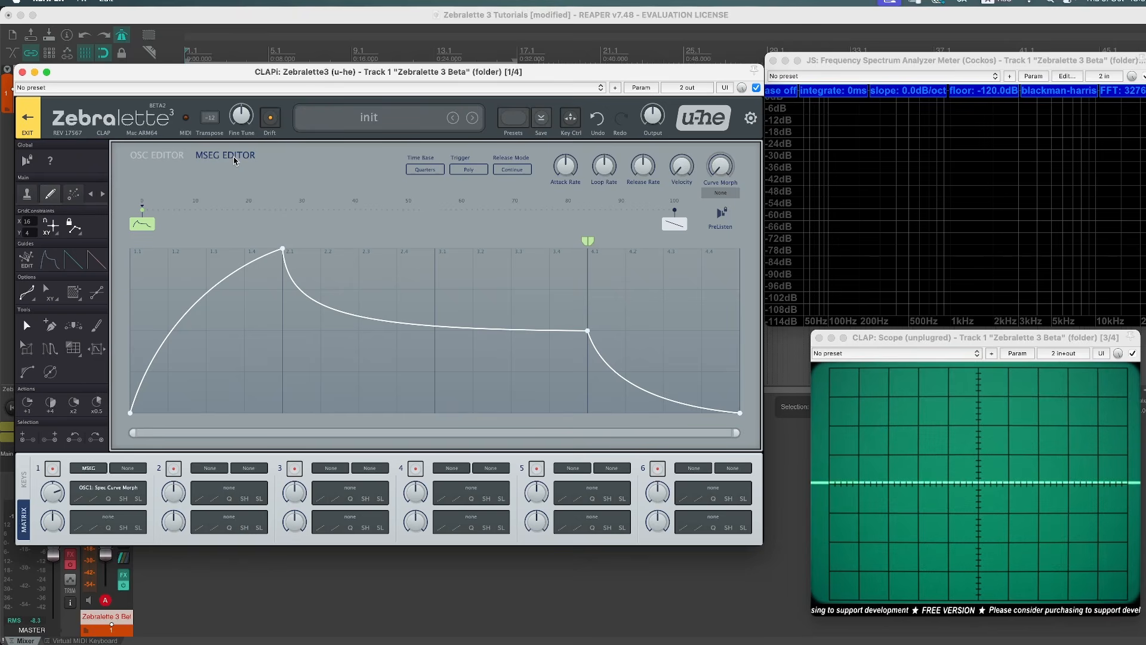
double_click(282, 250)
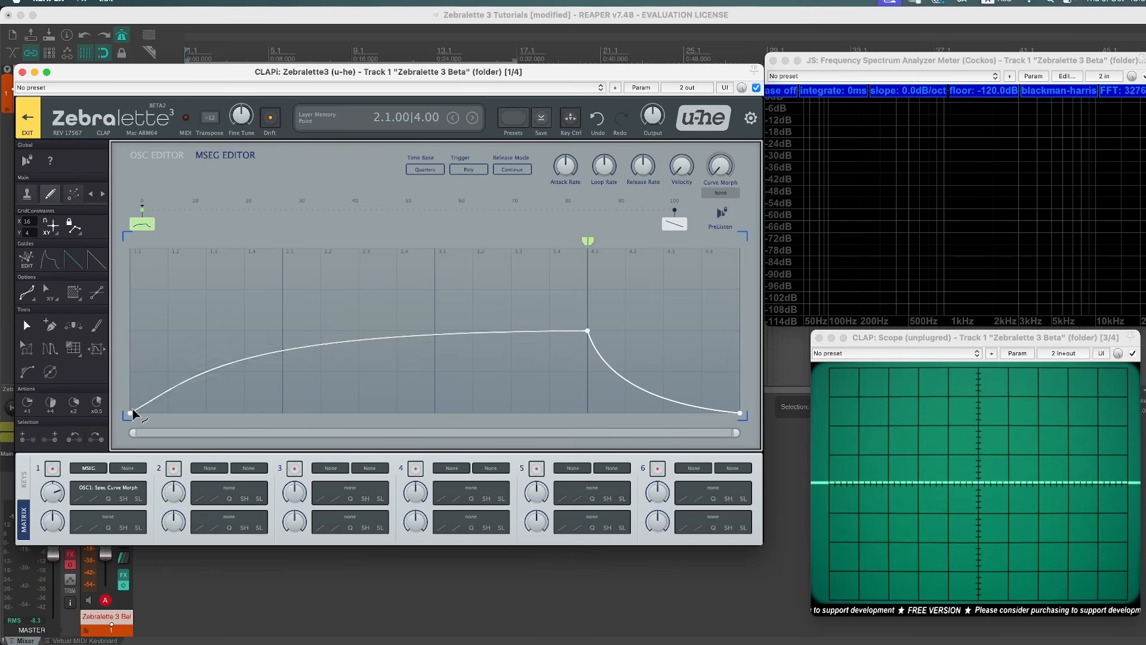
drag(131, 412, 130, 248)
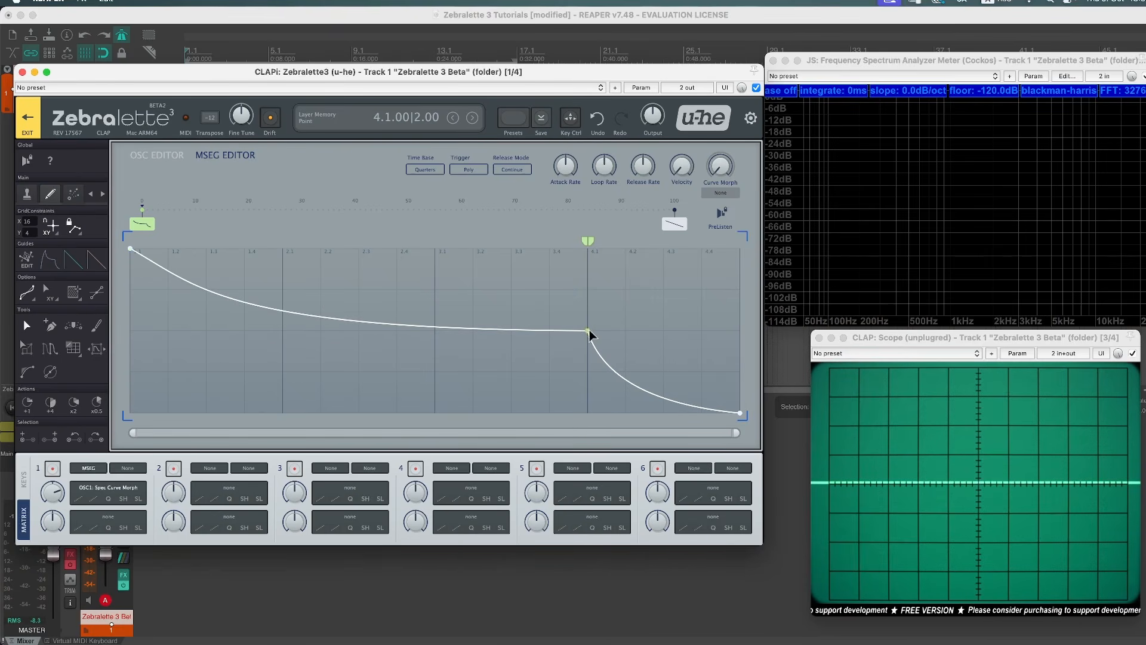
drag(588, 330, 581, 443)
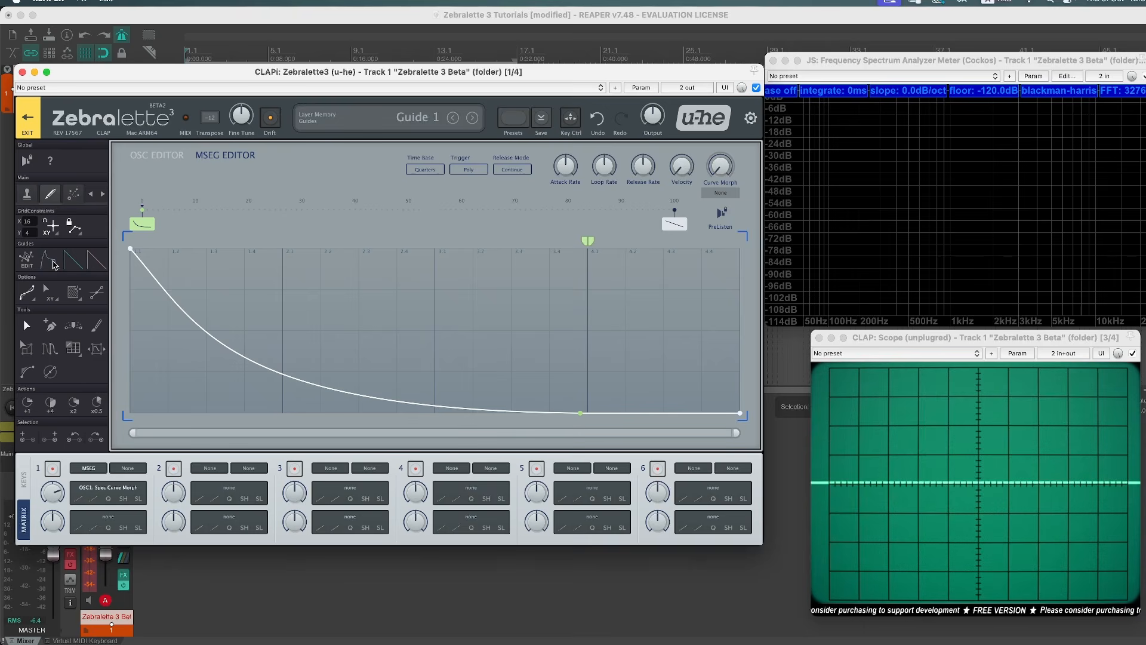
- Return to the oscillator curves and set Spec Curve Src to Curve Set
click(157, 156)
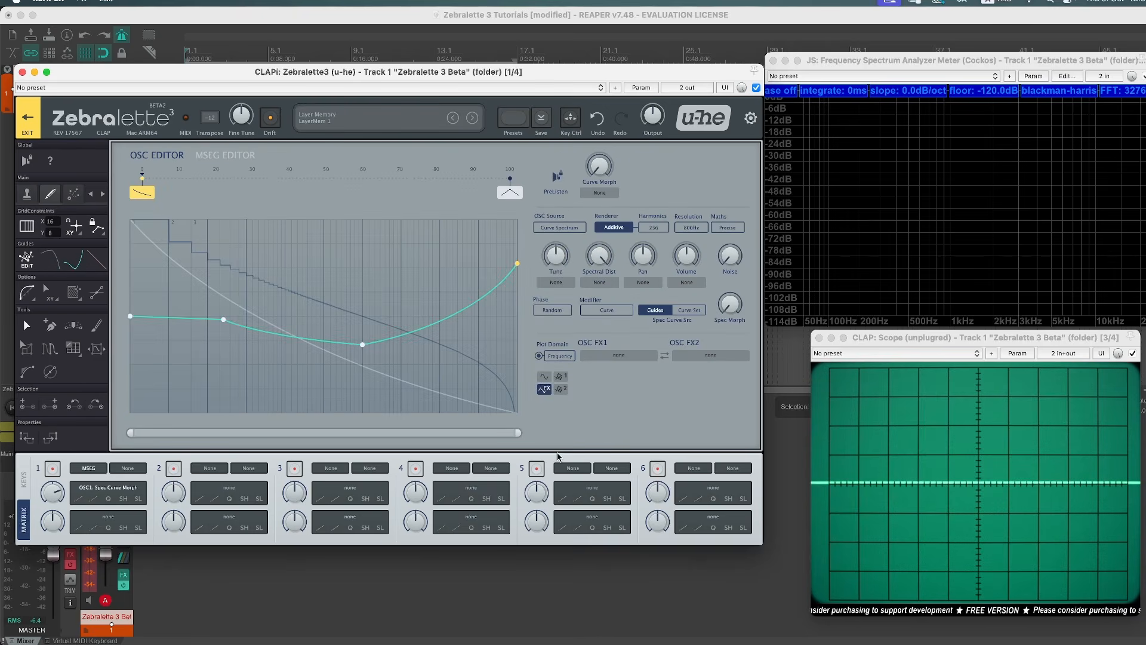
click(654, 312)
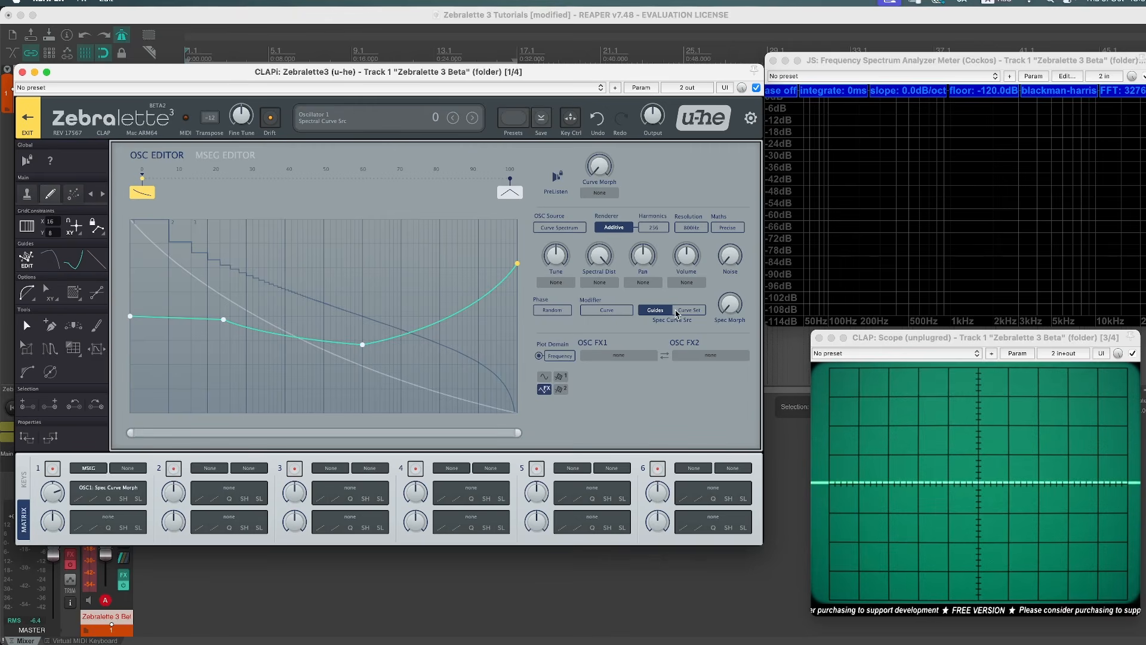
click(695, 311)
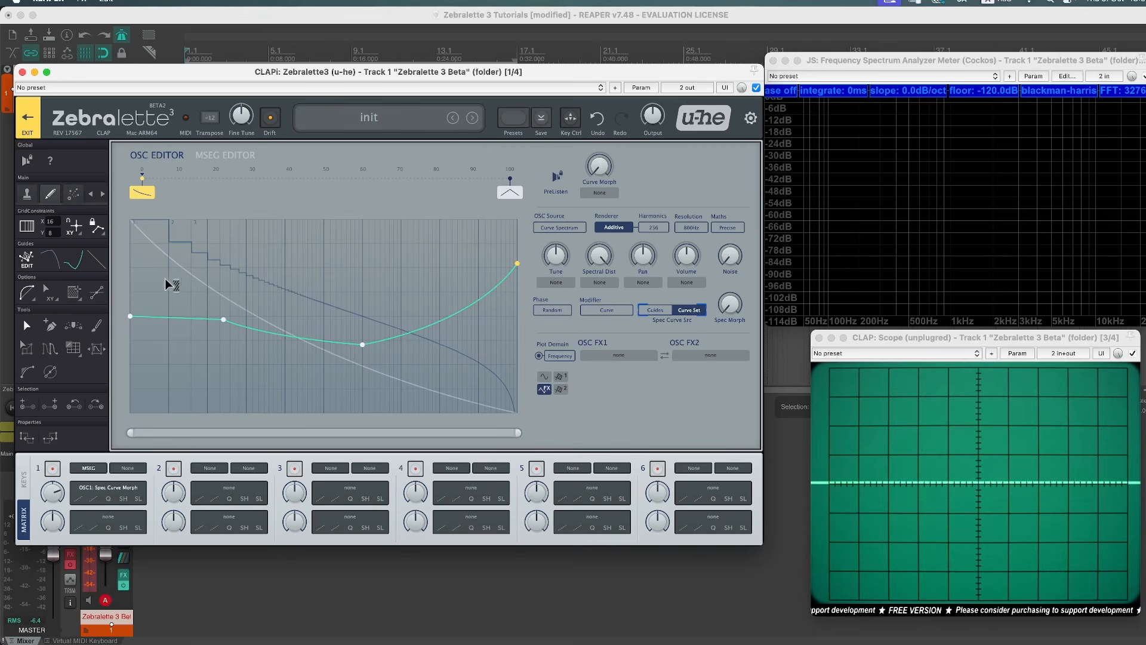
- Copy Guide 1's curve and insert a new curve at position 79 in the oscillator's curve set
click(50, 258)
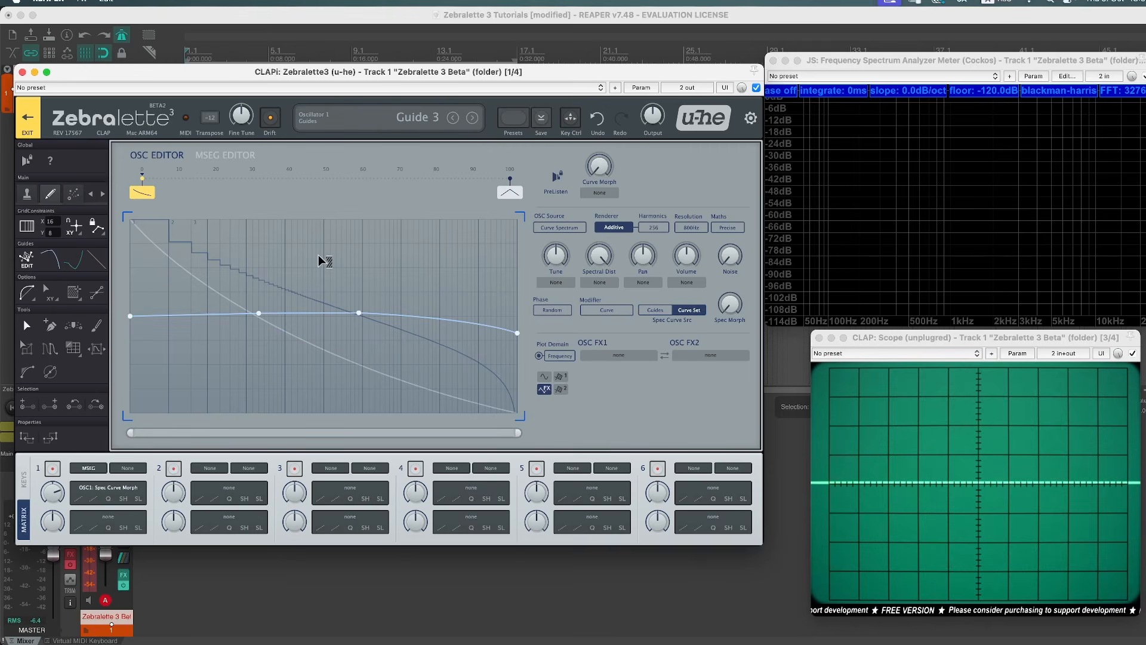
right_click(355, 253)
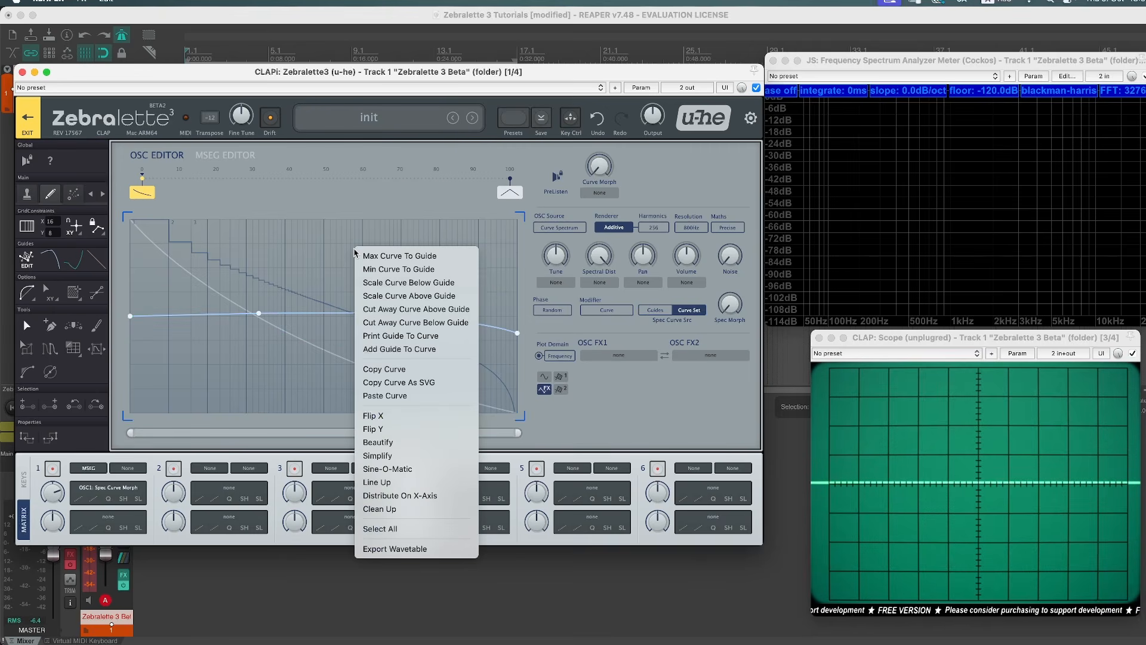
click(411, 371)
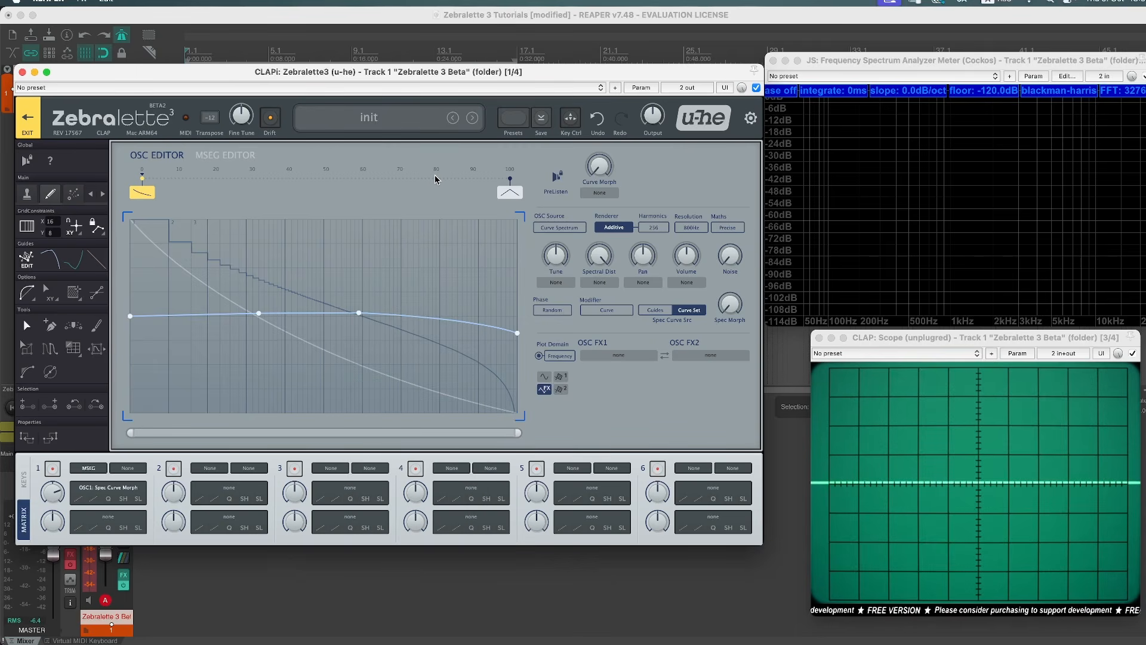
right_click(436, 179)
click(463, 182)
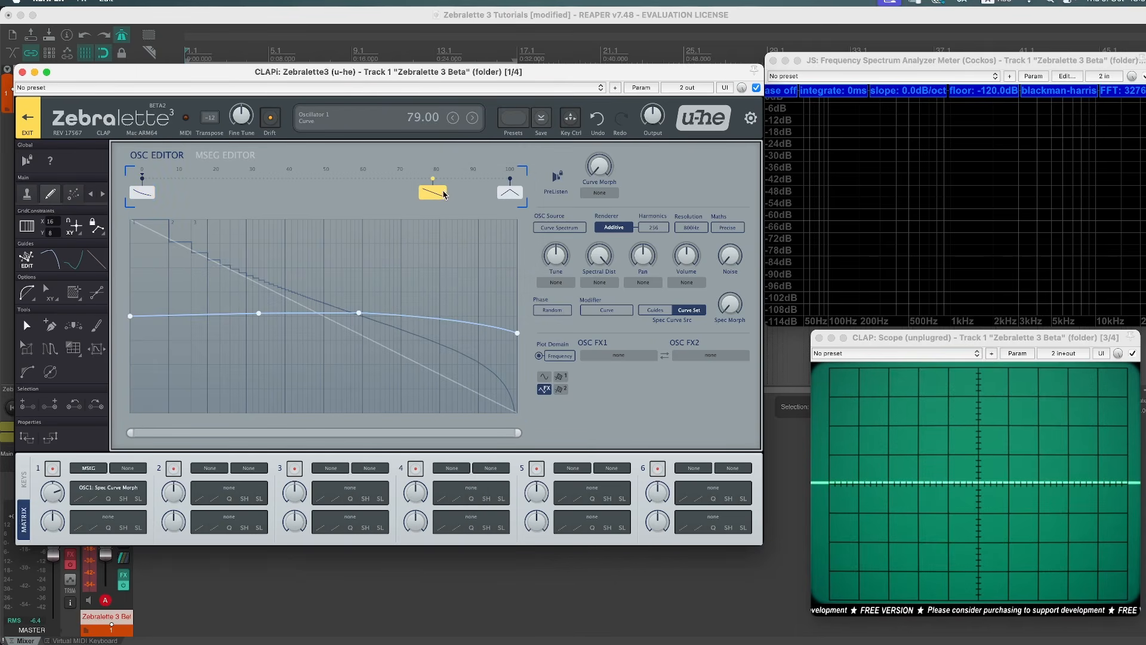
- Move the new curve in the oscillator's curve set to position 80 and paste Guide 1's curve into it
drag(433, 179, 437, 182)
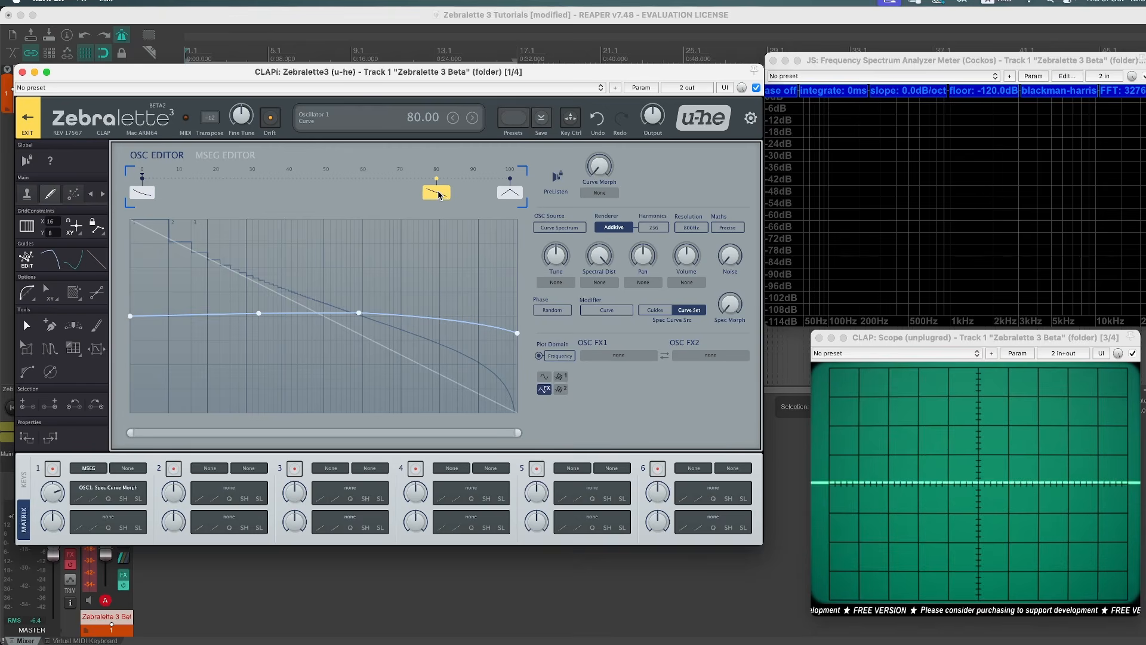
click(50, 261)
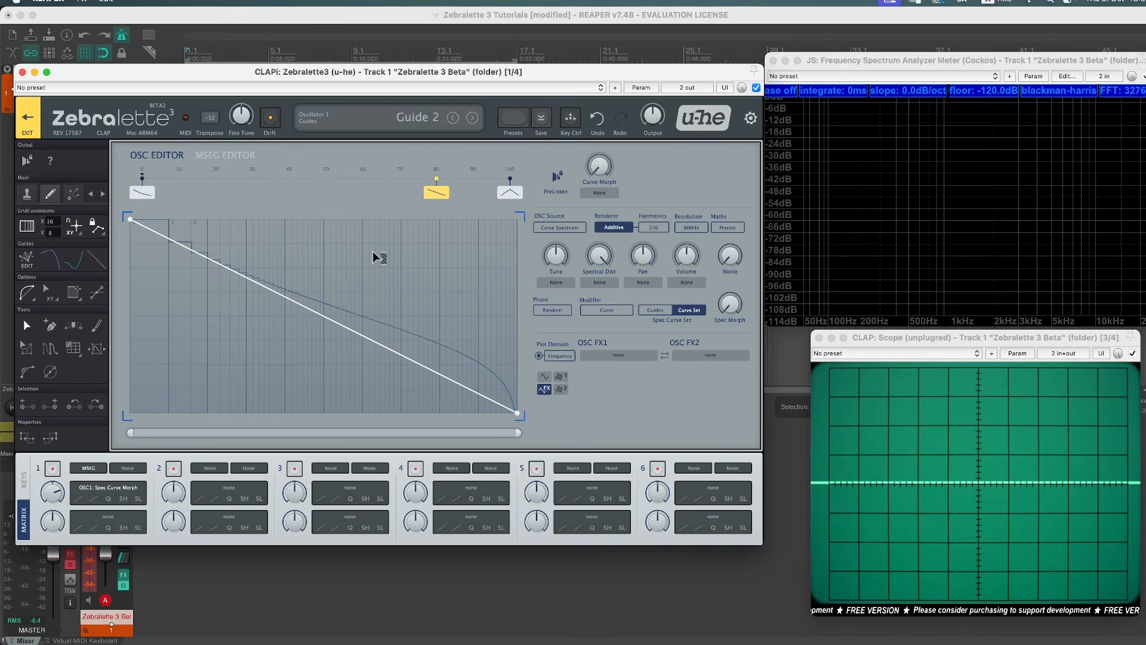
right_click(341, 261)
click(377, 293)
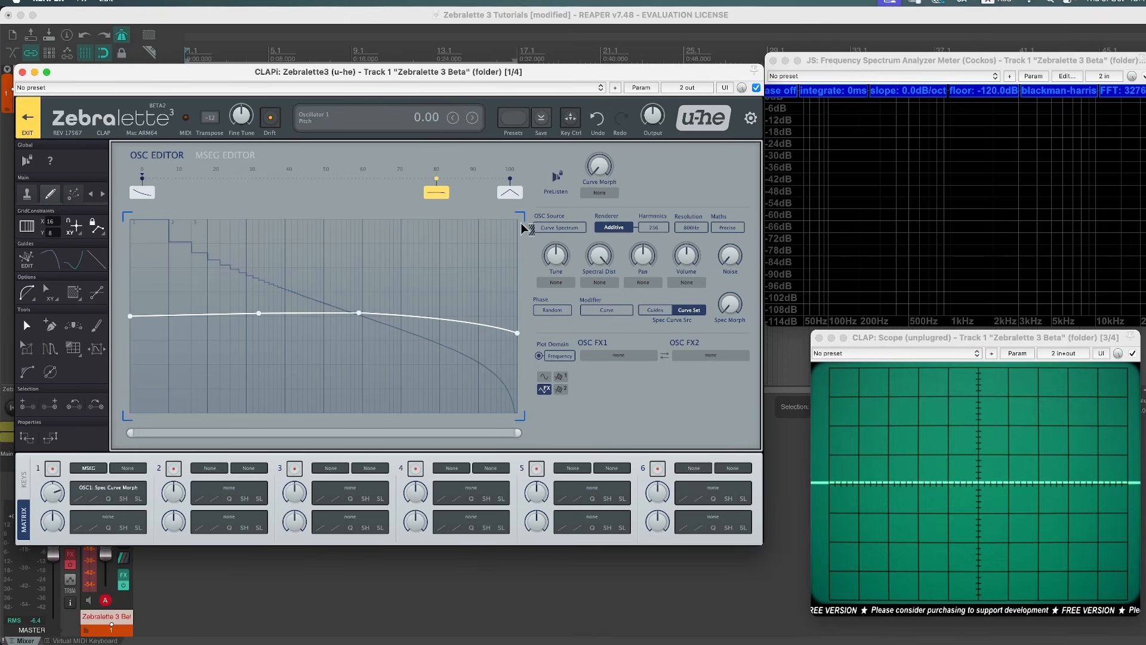
- Copy Guide 2's curve and paste it into the curve at position 100 of the curve set
click(73, 260)
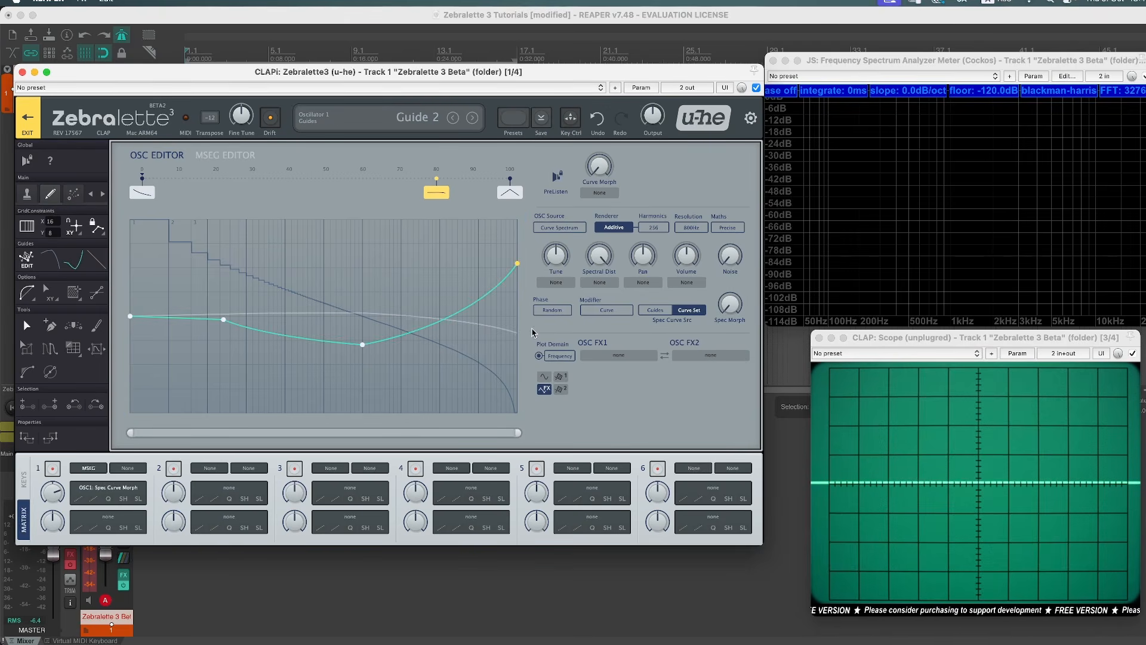
right_click(359, 263)
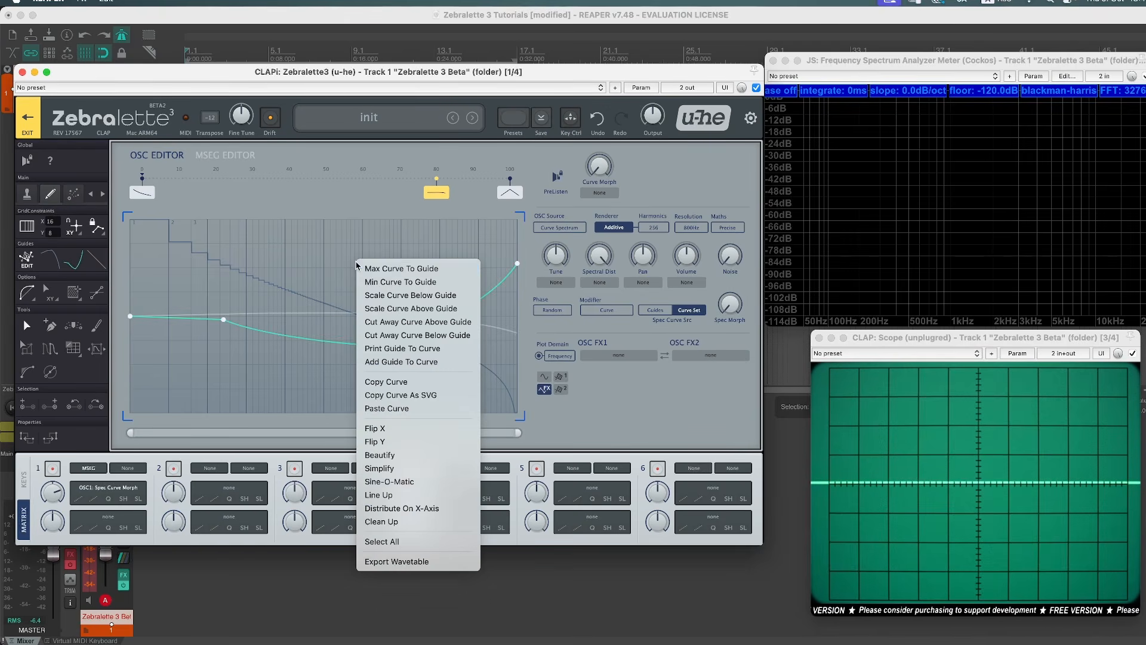
click(407, 382)
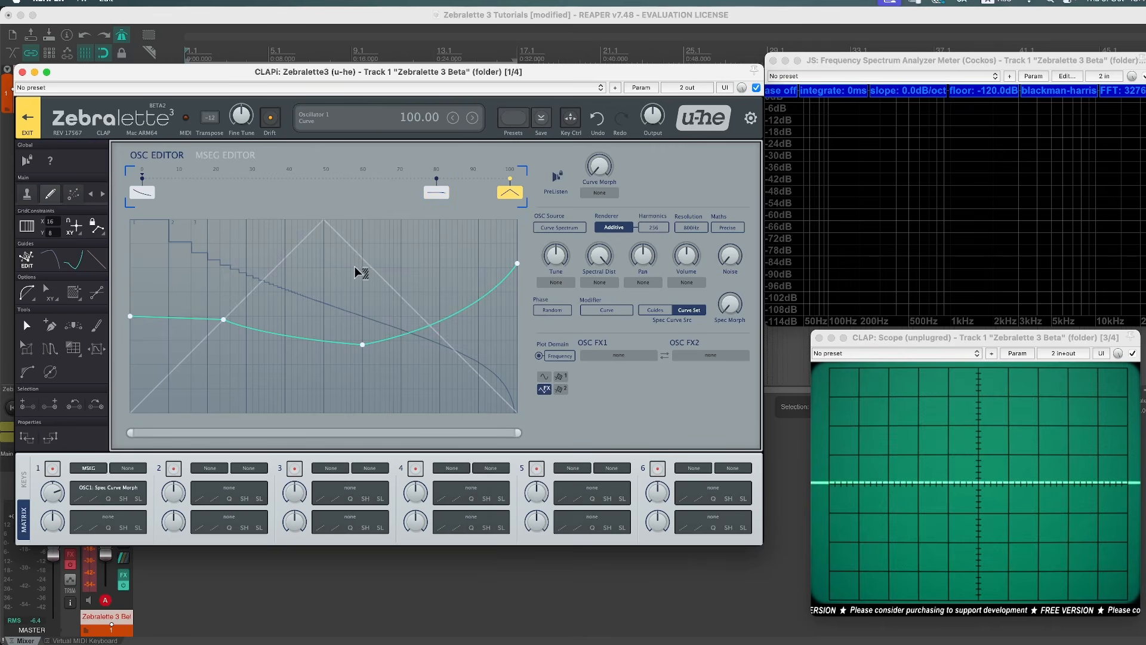
click(67, 270)
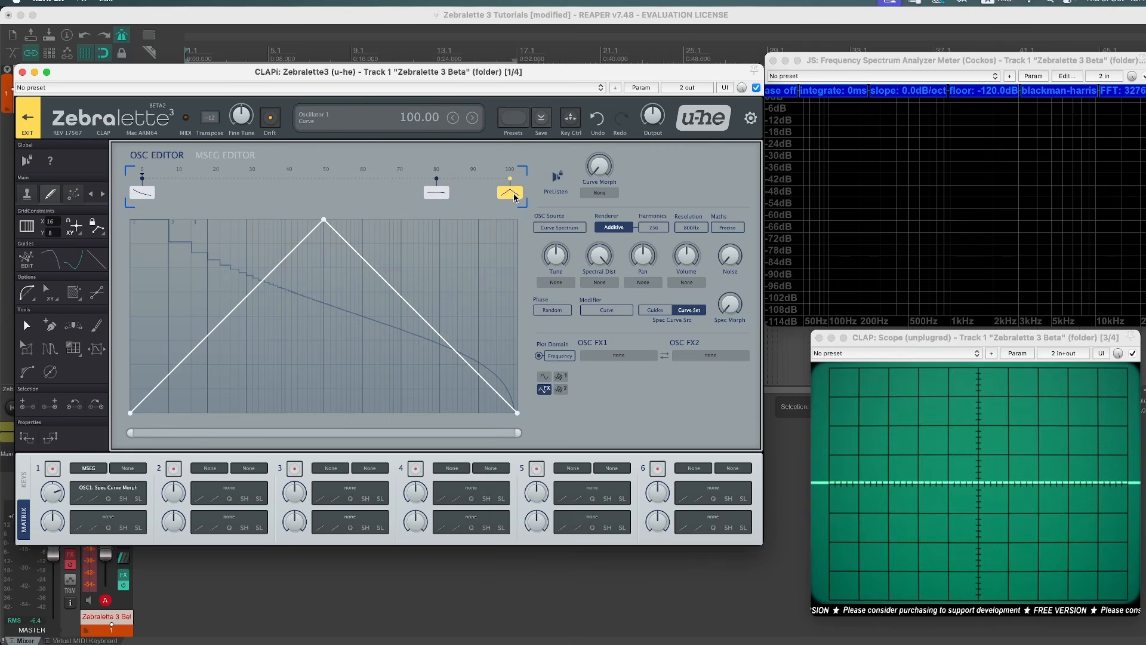
right_click(430, 269)
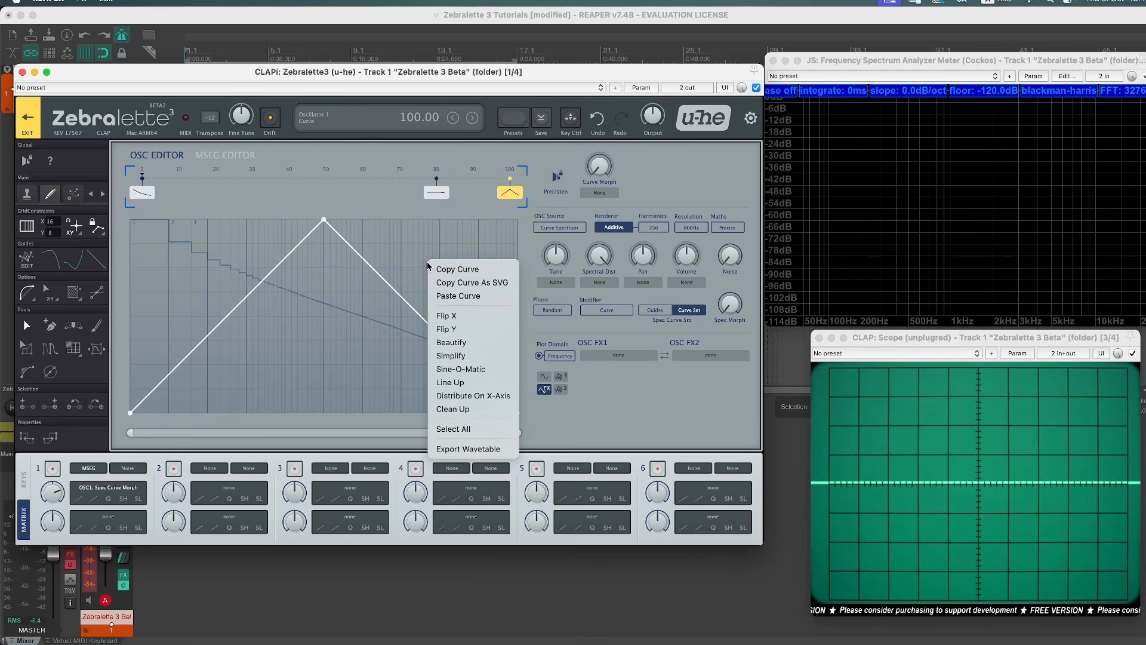
click(455, 298)
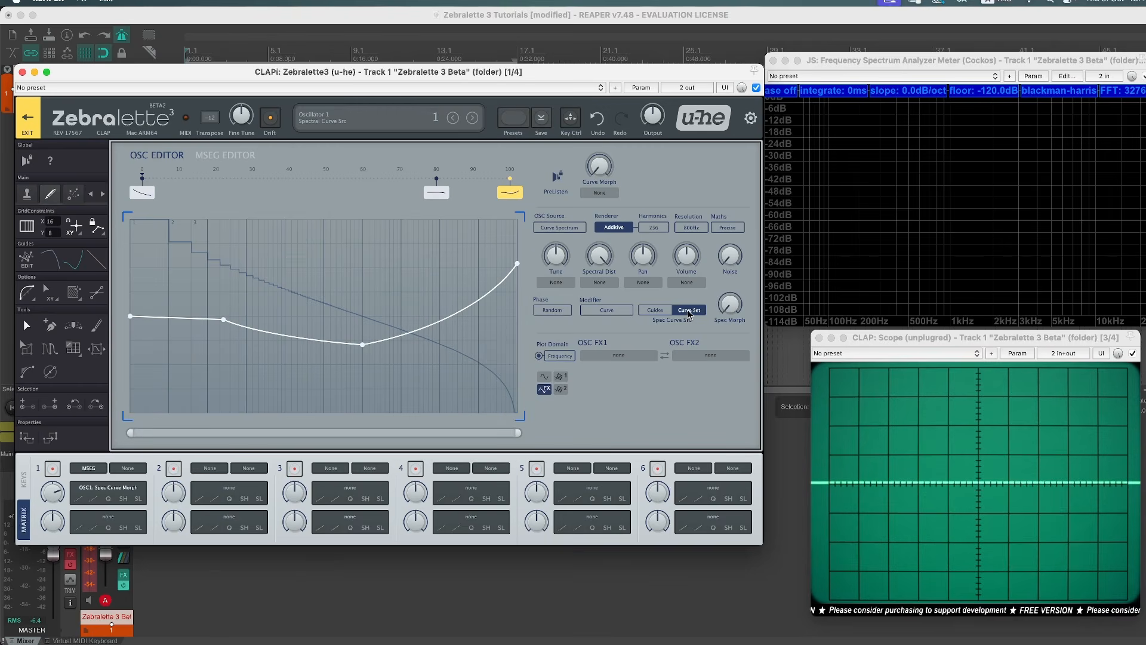
- Raise oscillator 1's Spec Curve Morph and reduce the MSEG modulation depth in slot 1
click(729, 311)
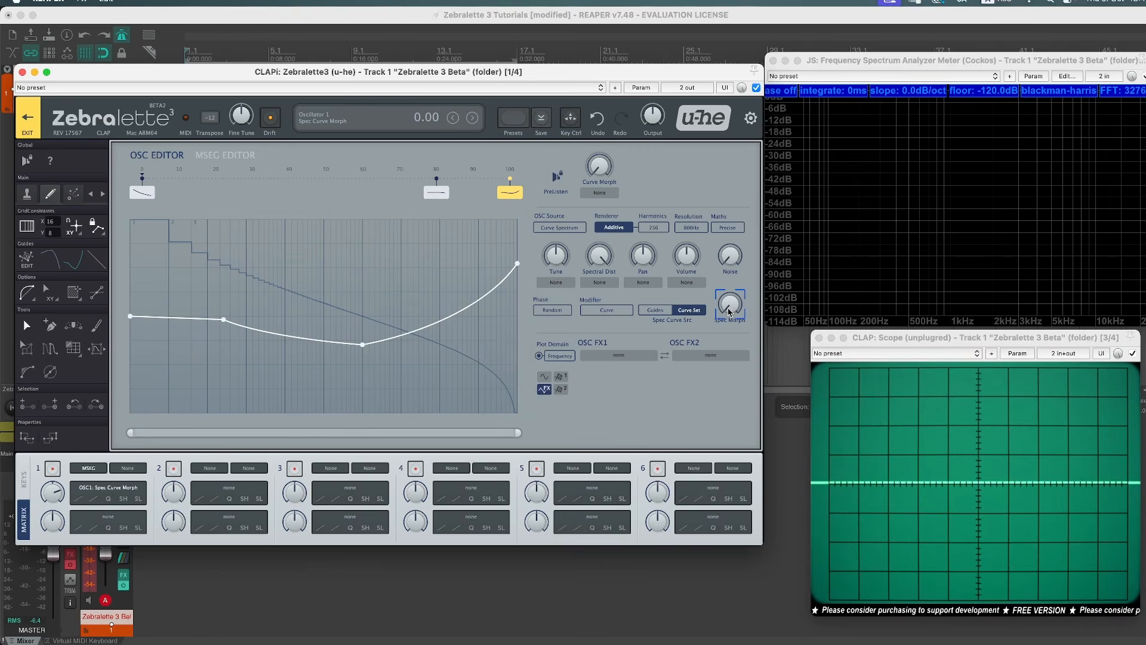
drag(729, 311, 746, 203)
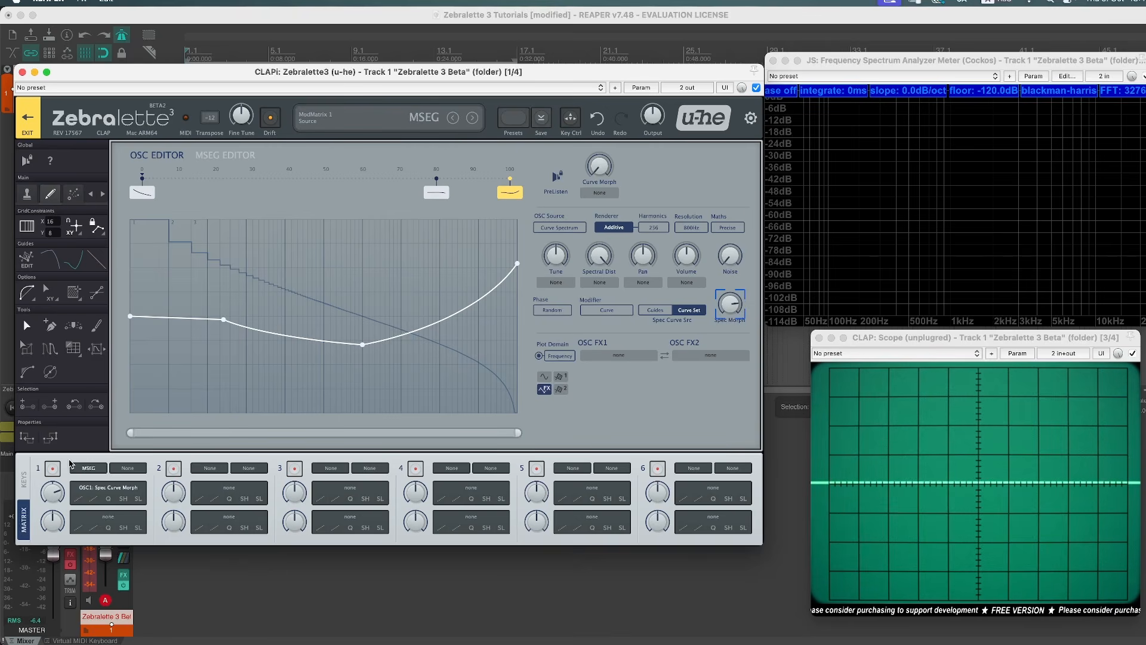
mouse_move(52, 495)
mouse_down()
mouse_move(53, 513)
mouse_move(54, 504)
mouse_up()
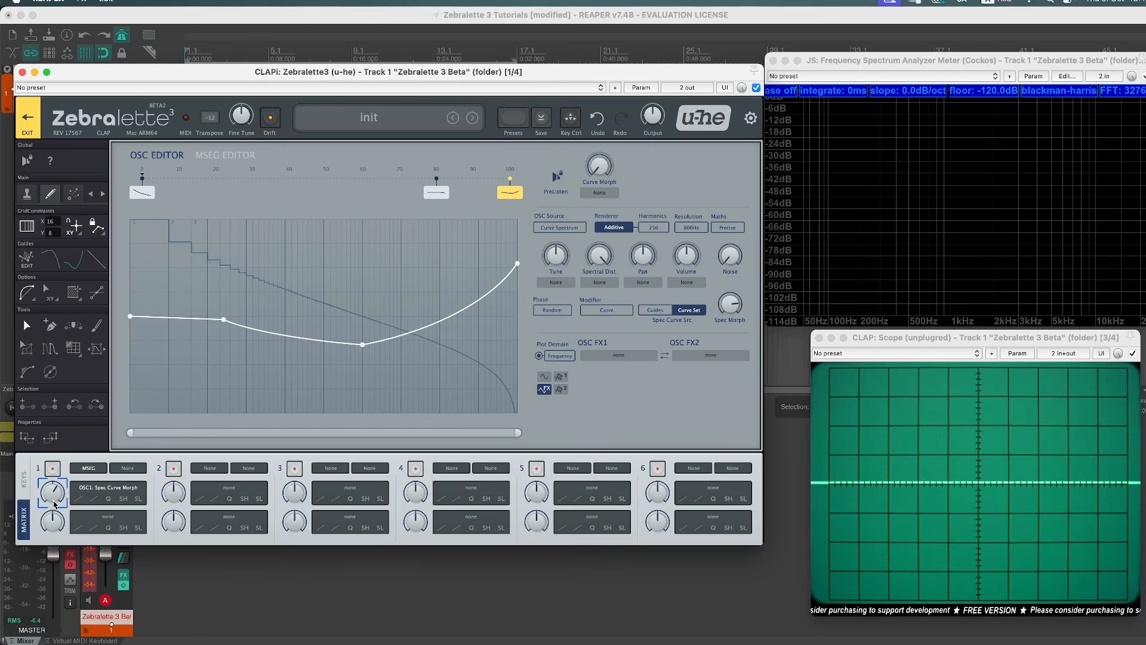
click(53, 504)
scroll(54, 503, down, 2)
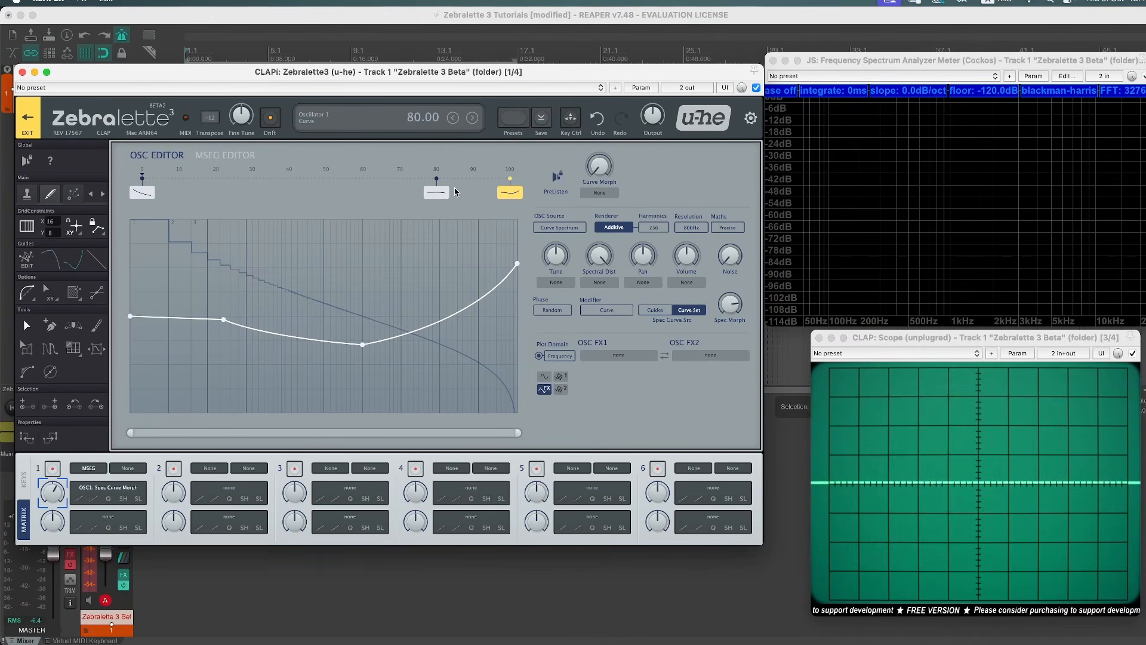
mouse_move(734, 305)
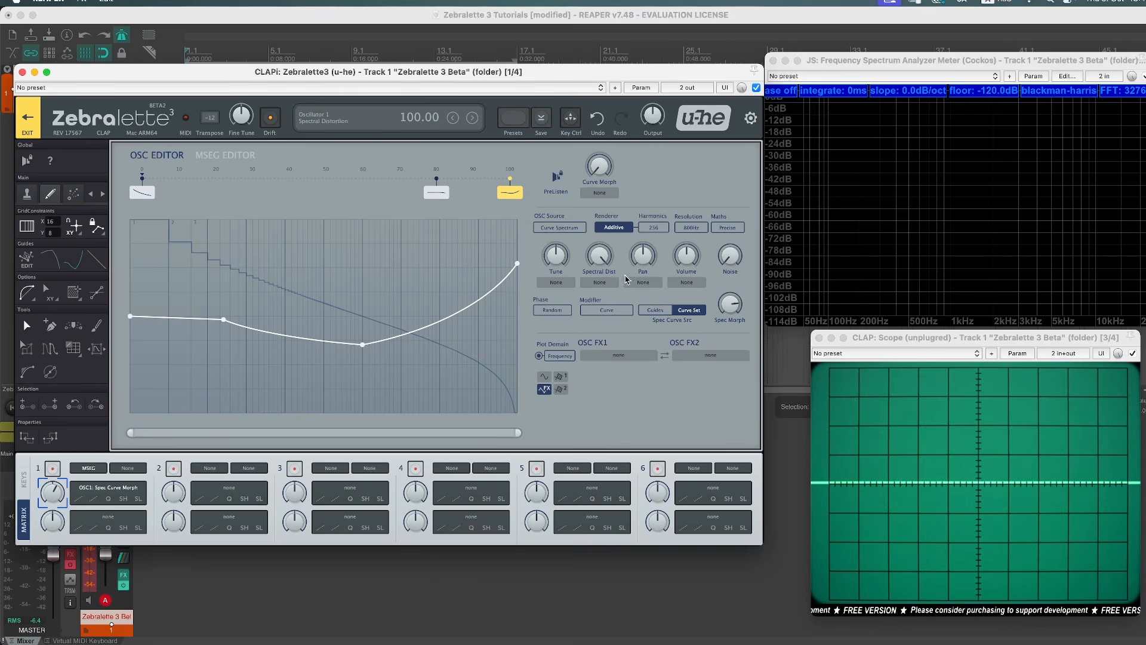
- Reshape Guide 1 into a straight falling line from maximum to zero by deleting its middle points and moving both ends
click(26, 258)
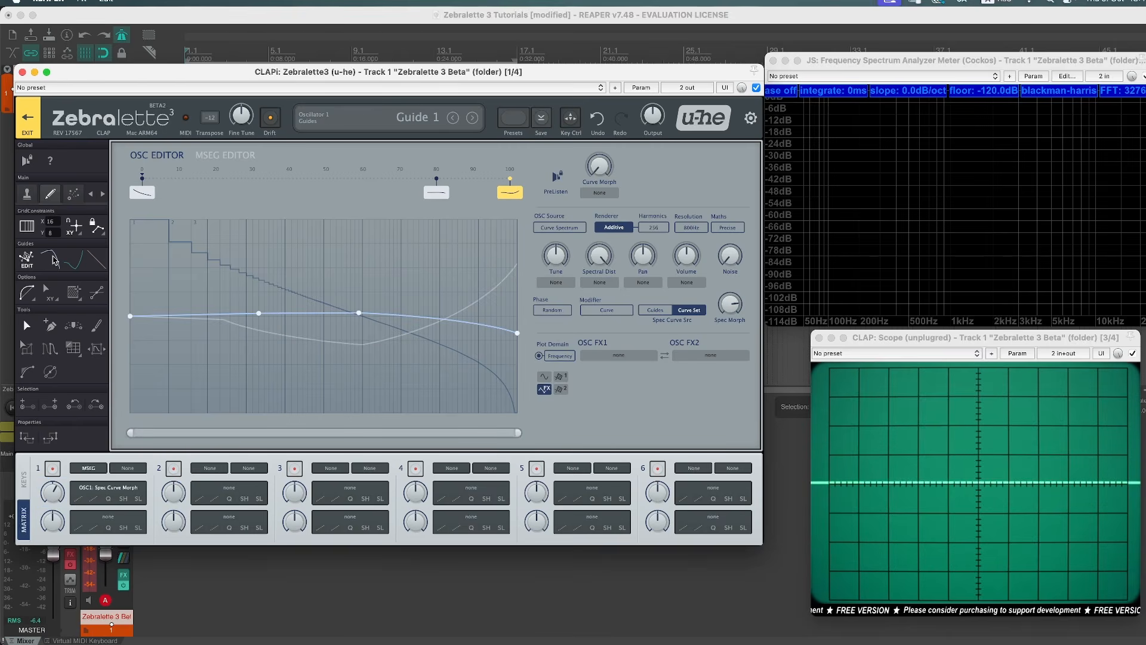
double_click(259, 313)
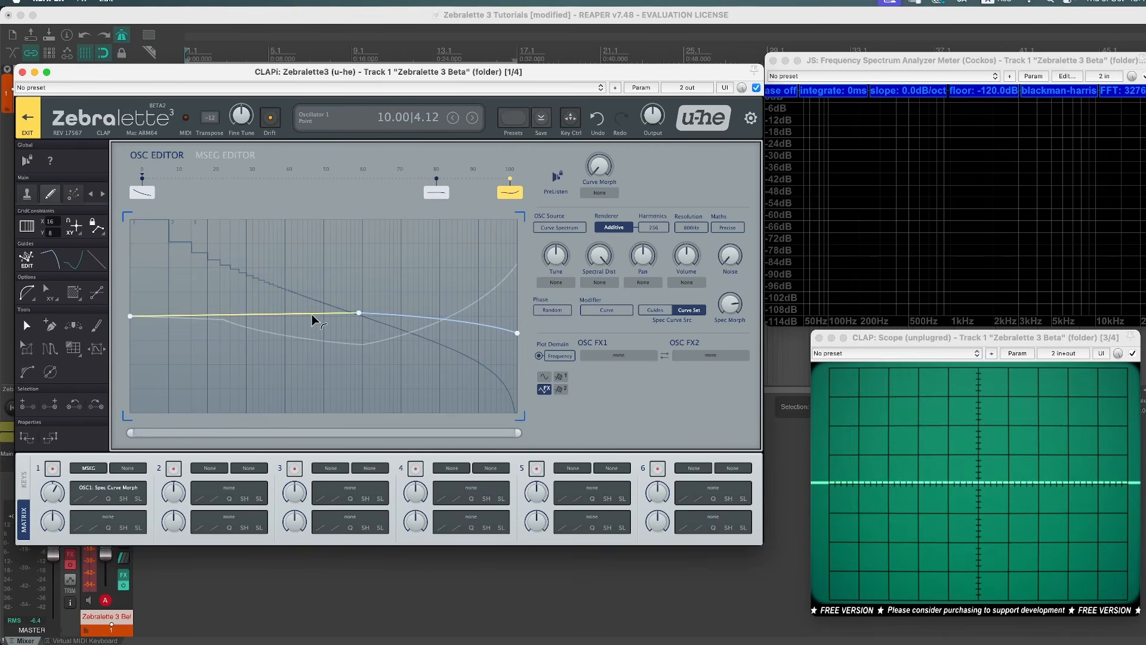
double_click(358, 314)
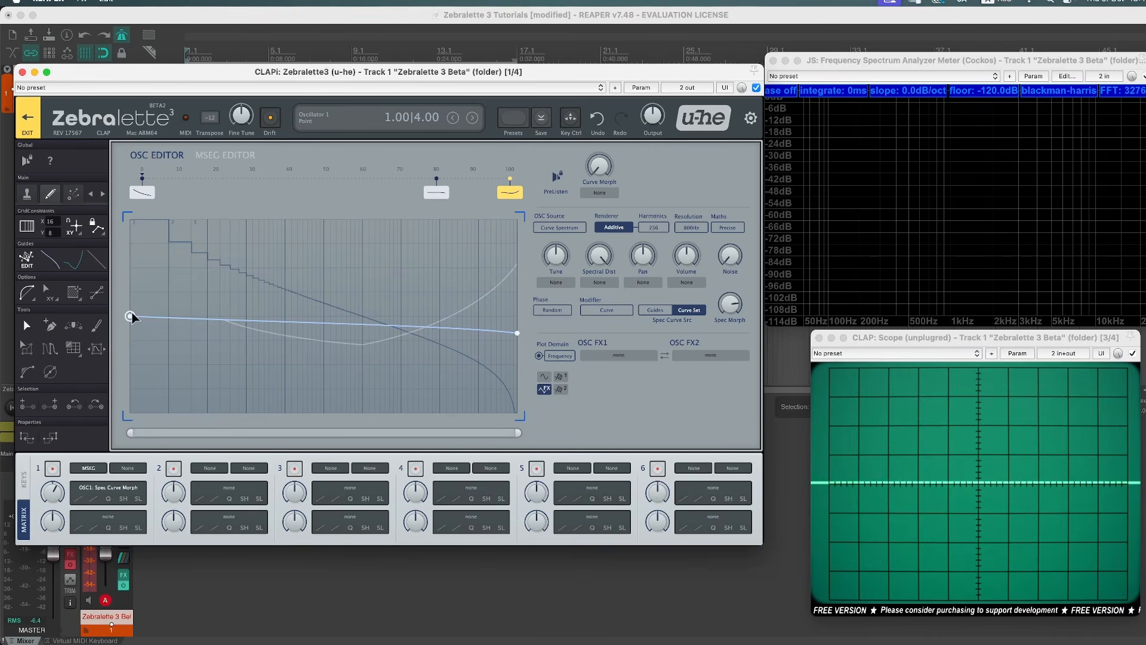
drag(132, 316, 130, 220)
drag(518, 333, 518, 406)
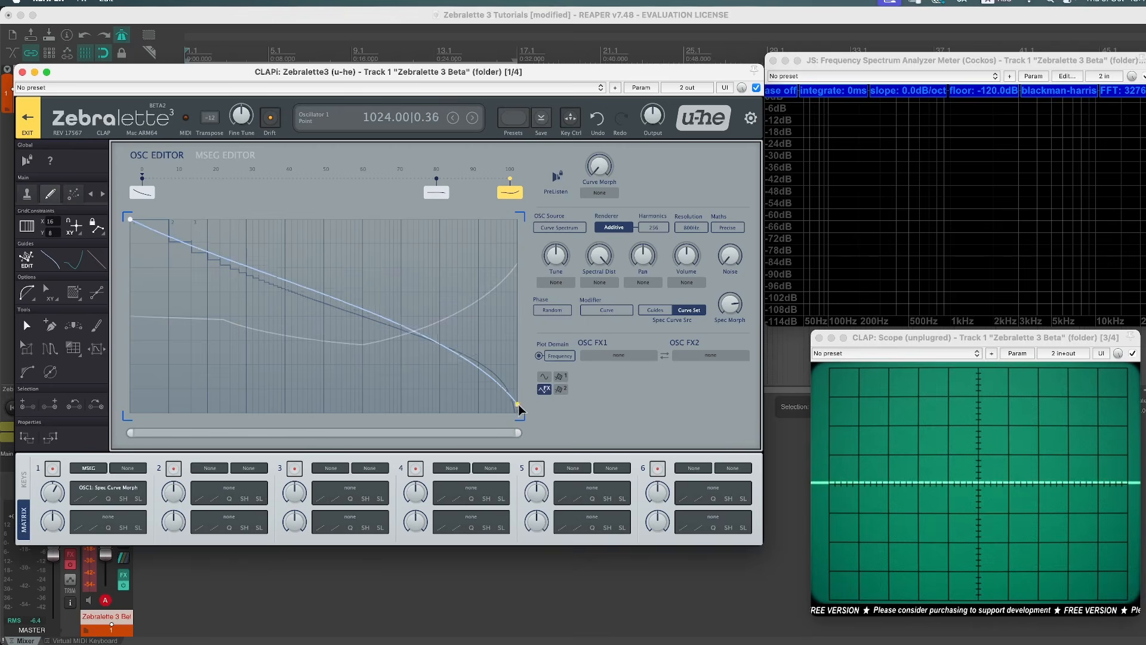
drag(351, 312, 361, 296)
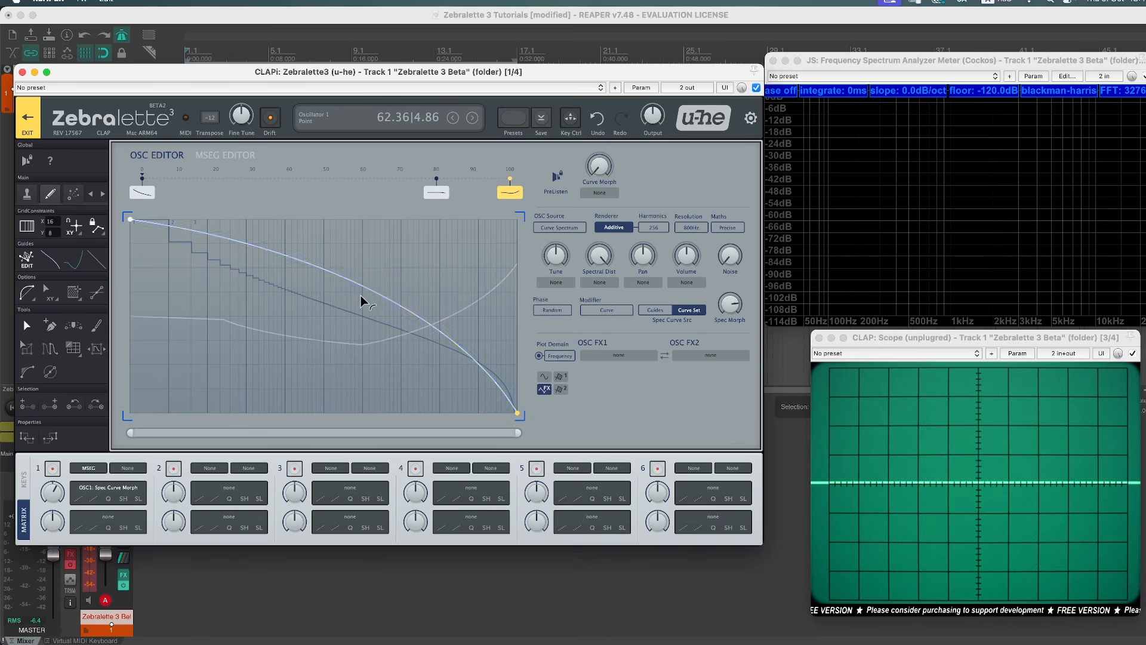
double_click(366, 292)
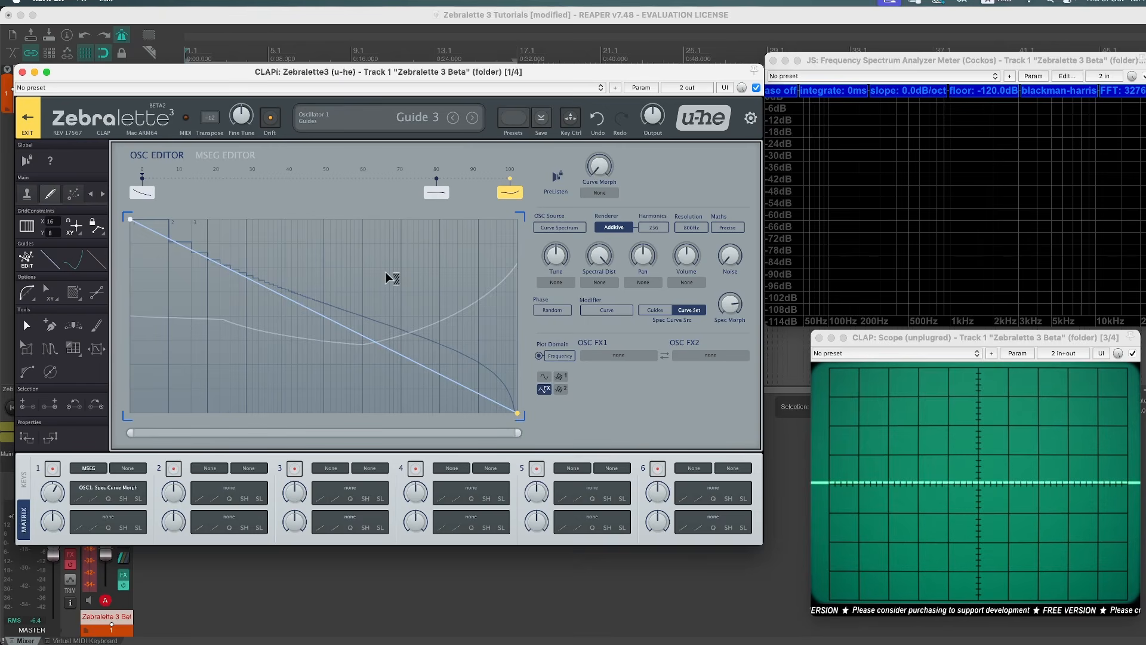
- Load Spectral Decay into OSC FX1 with Guides as its source and raise its Depth
click(613, 355)
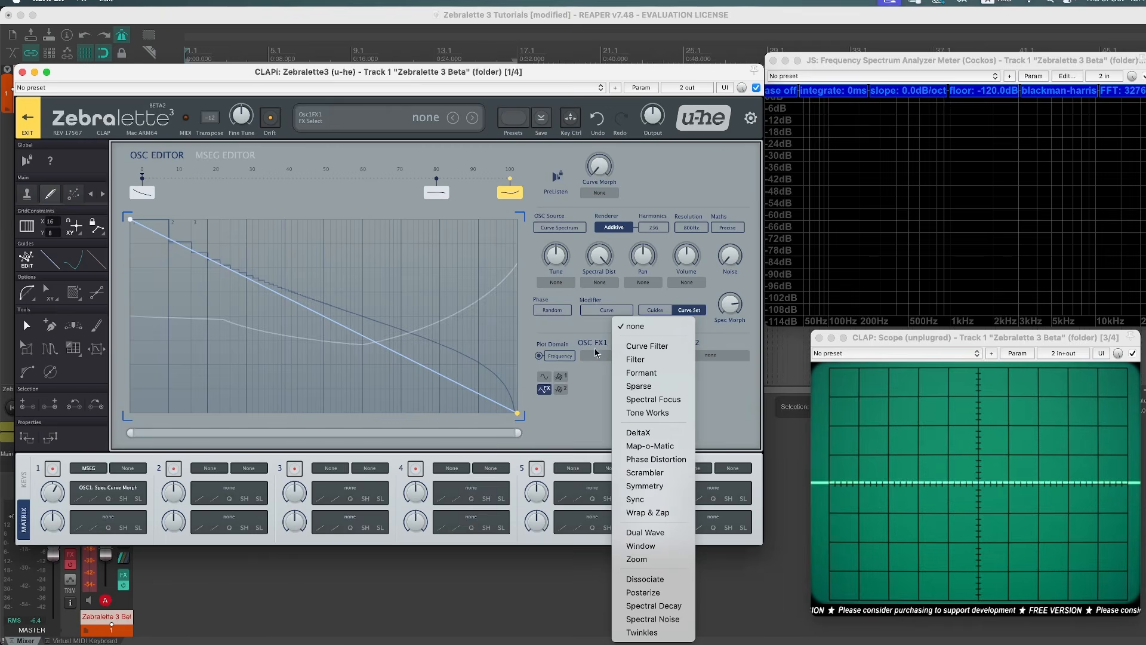
click(656, 606)
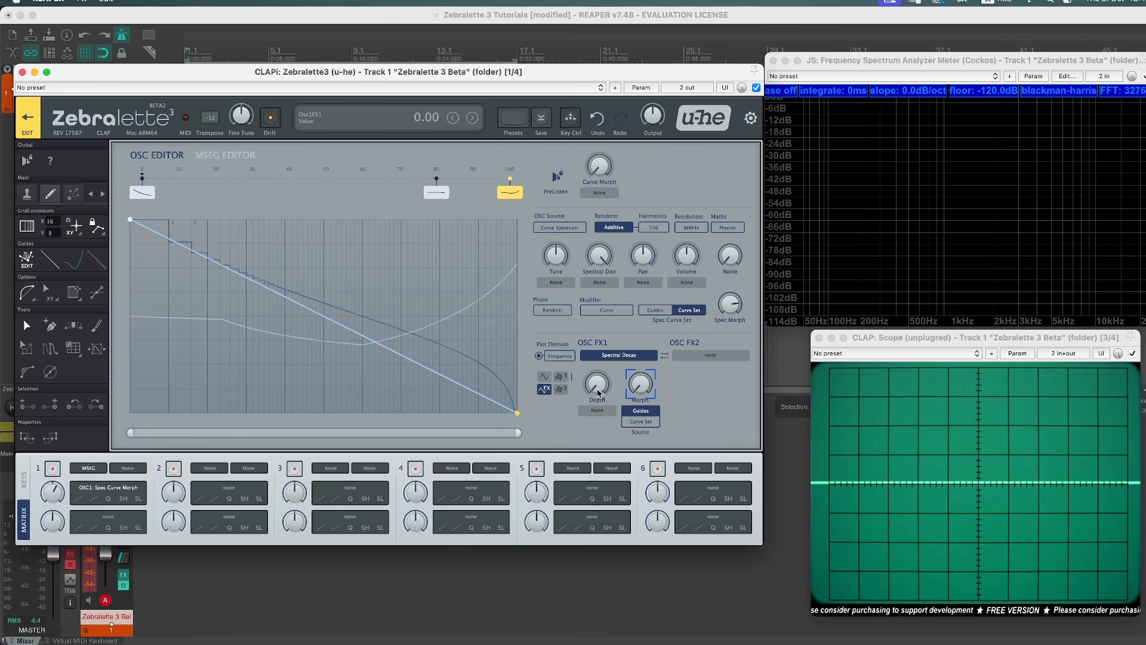
drag(598, 393, 594, 375)
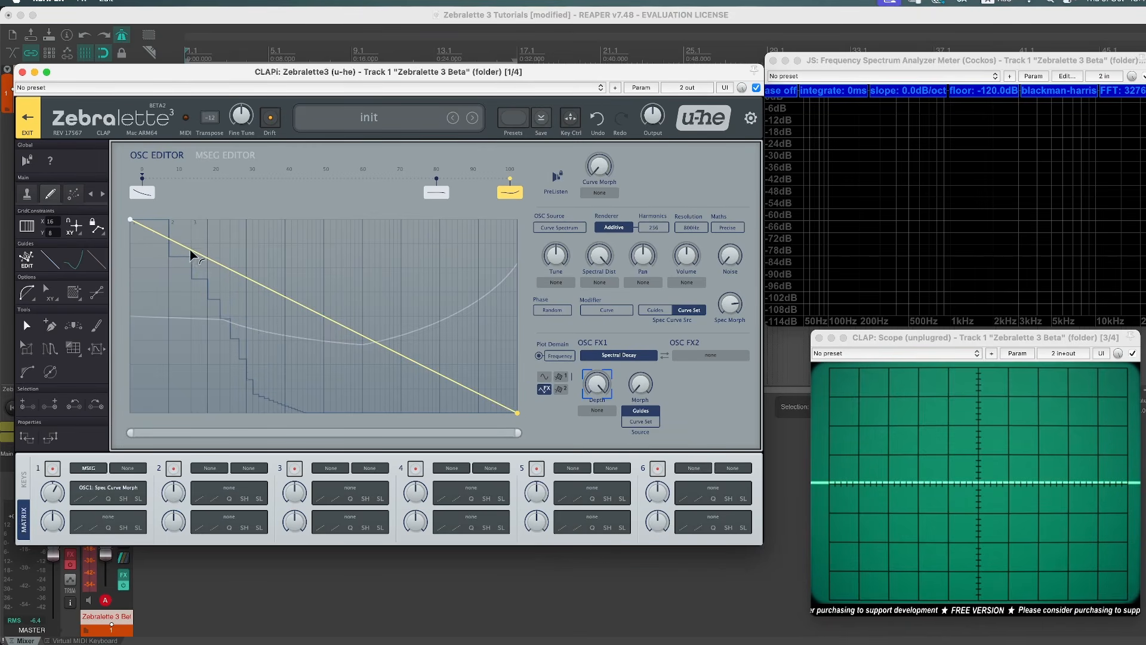
- Audition Spectral Decay by sweeping its Depth down and back up to maximum
mouse_move(517, 412)
mouse_down()
mouse_move(520, 352)
mouse_move(514, 413)
mouse_up()
click(517, 414)
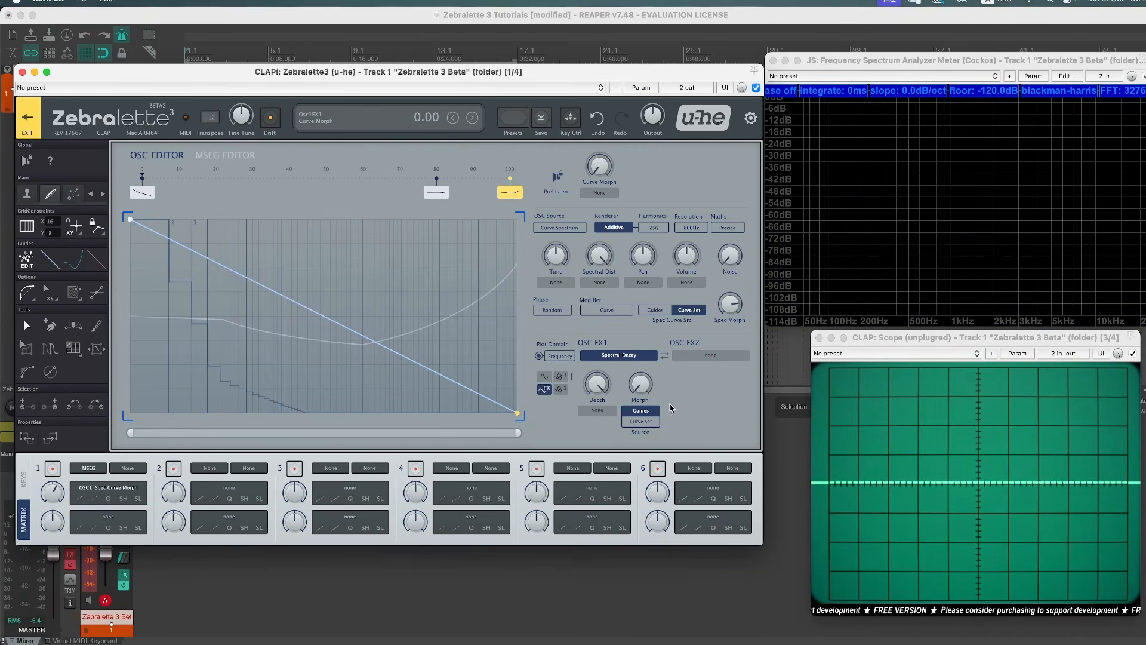
drag(597, 386, 605, 453)
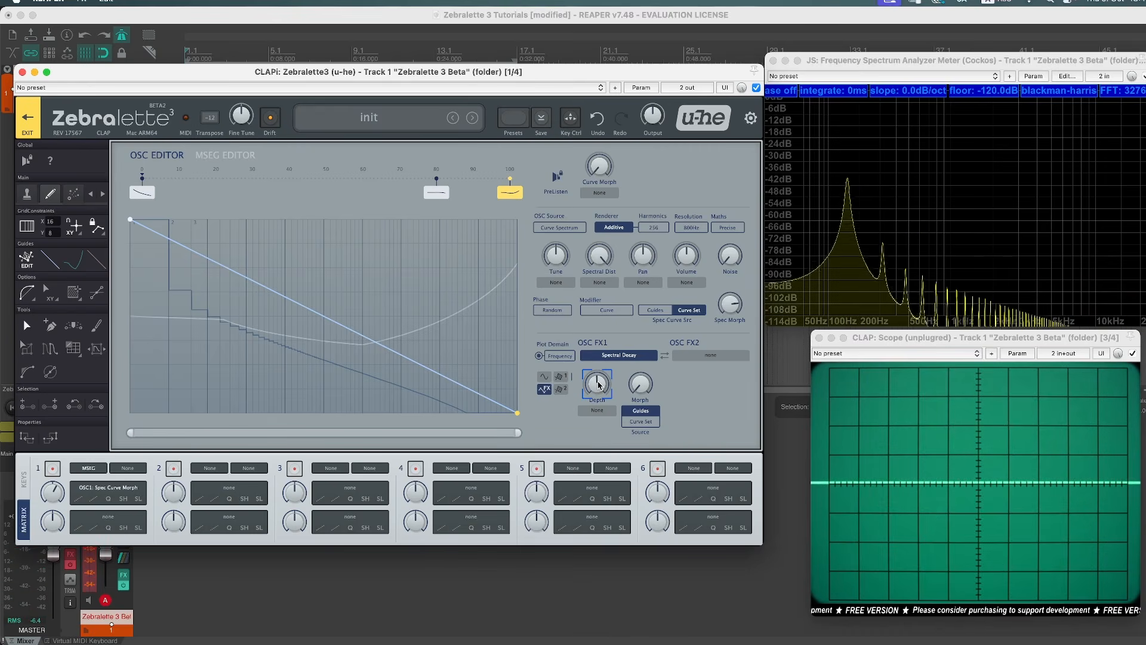
drag(602, 389, 596, 240)
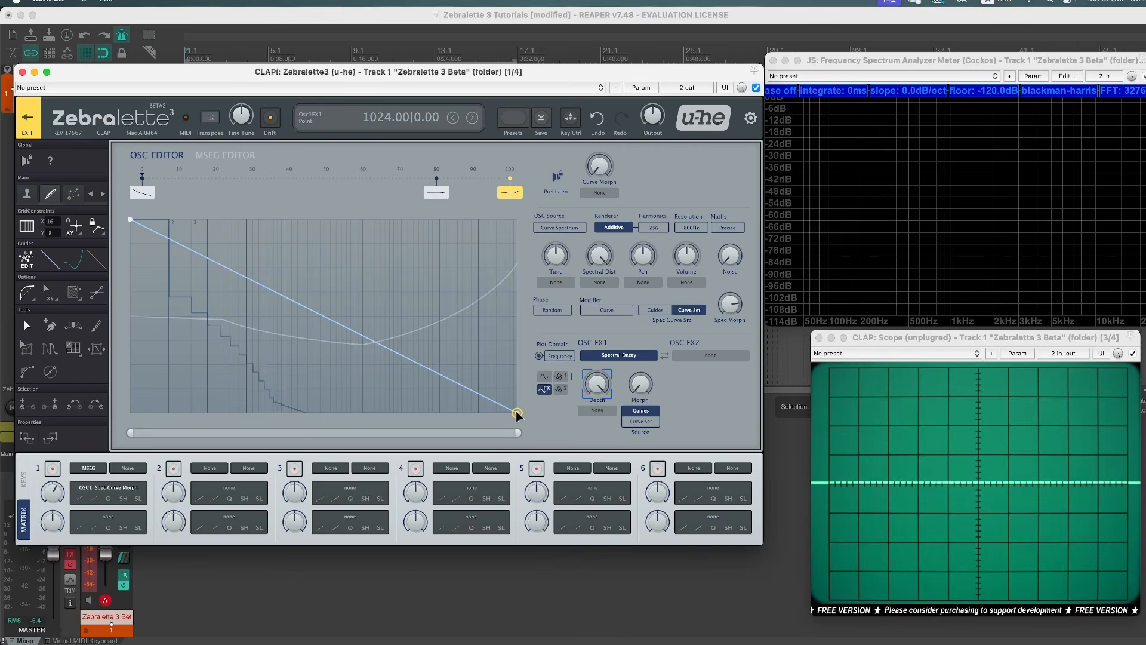
- Raise Guide 1's end point to 4.00, add a point at 8.00|8.00, and lower the start point to about 7.5
drag(519, 415, 519, 292)
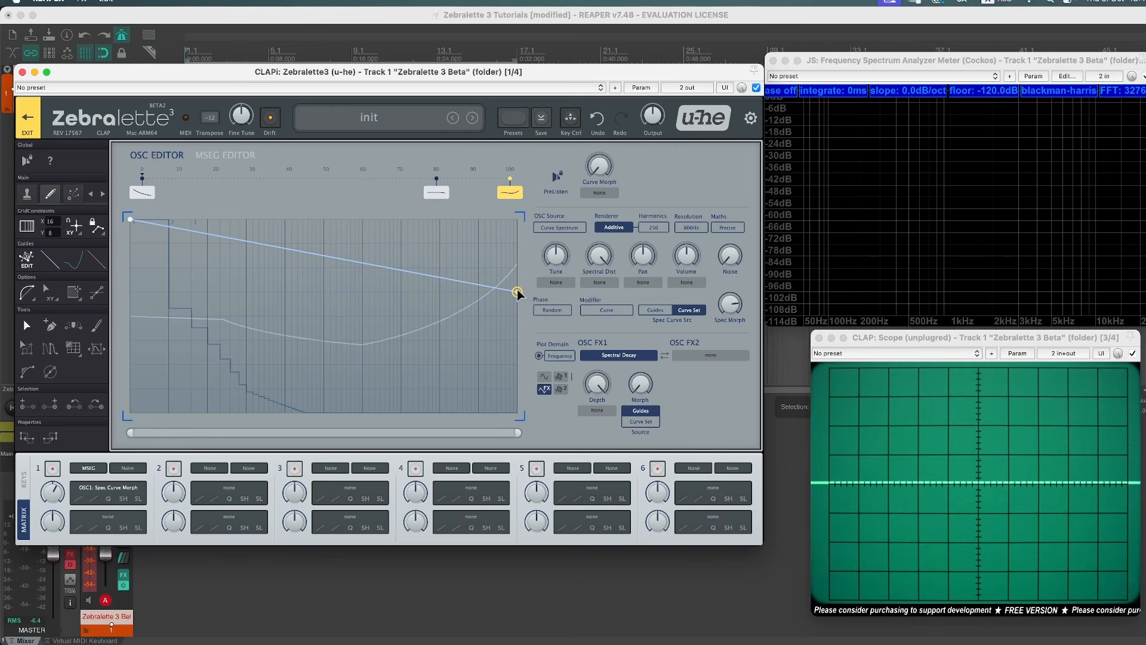
drag(517, 291, 519, 317)
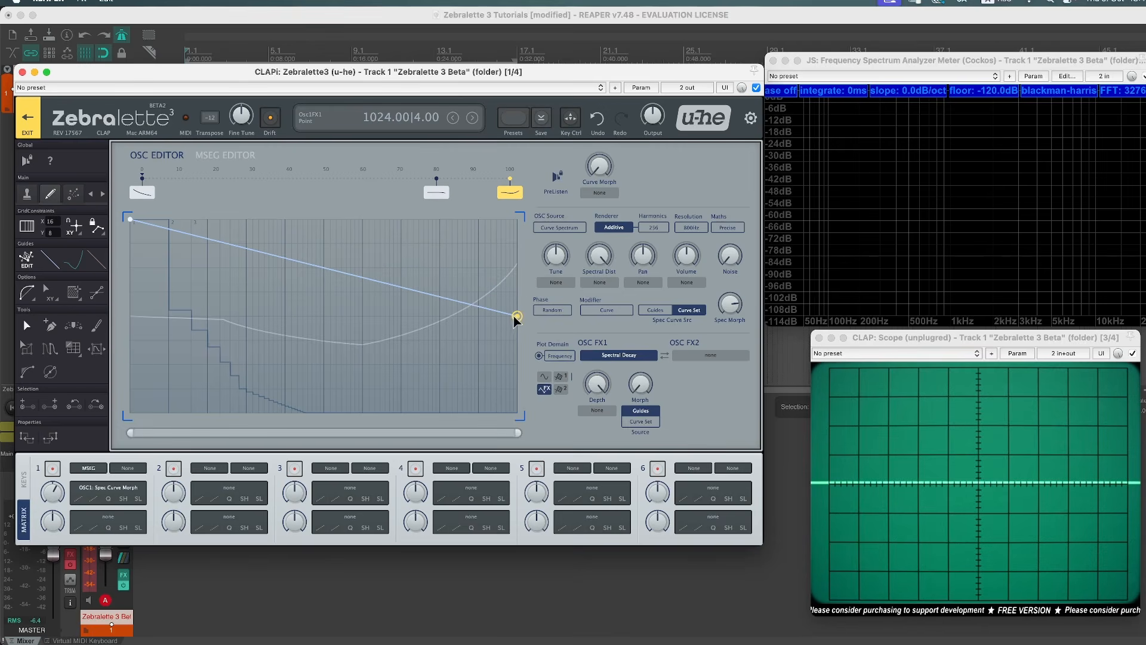
mouse_move(266, 227)
mouse_down()
mouse_move(230, 243)
mouse_move(248, 223)
mouse_up()
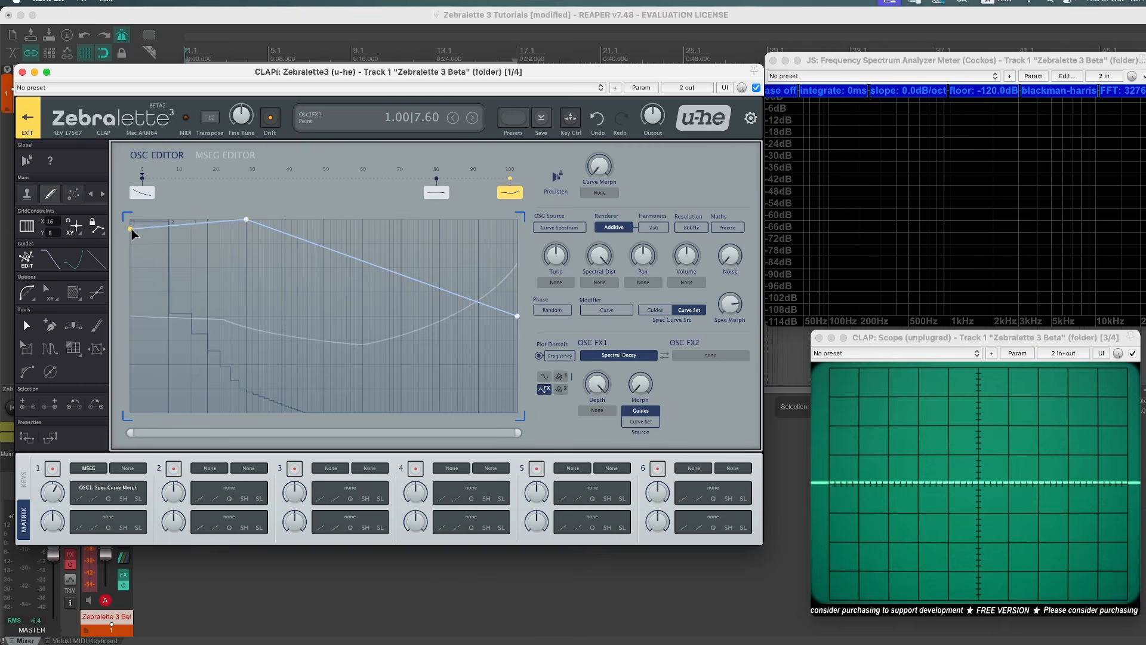
drag(132, 229, 132, 231)
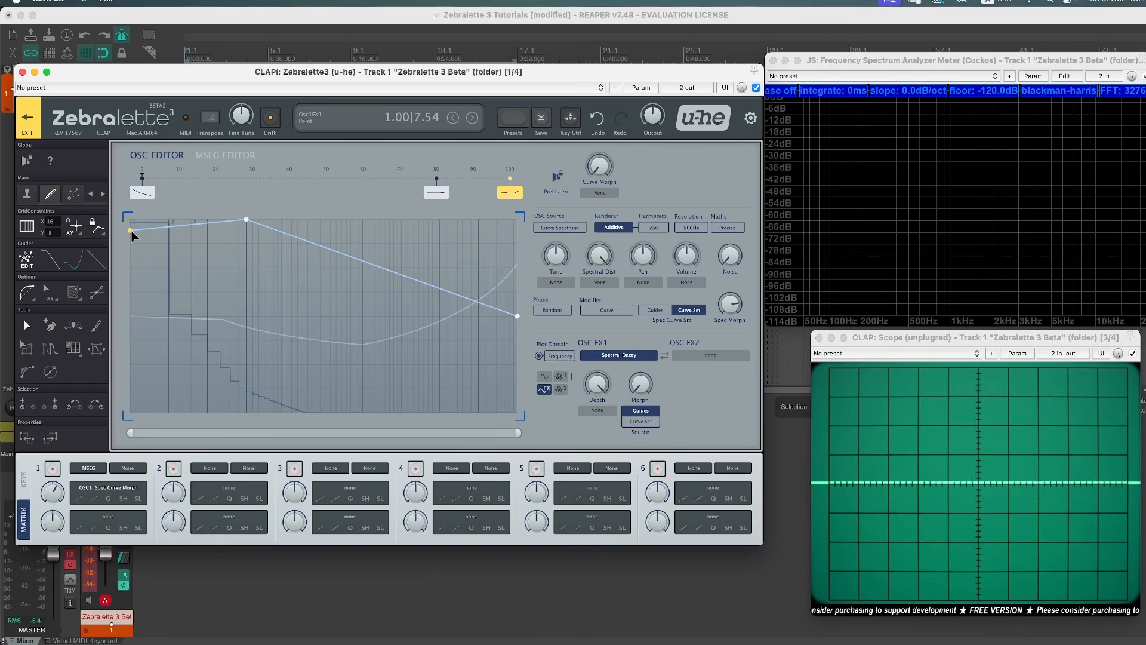
- Add a dip point to Guide 1 at about 3.03|6.34, bend the segments downward, and lower the peak point slightly
click(192, 260)
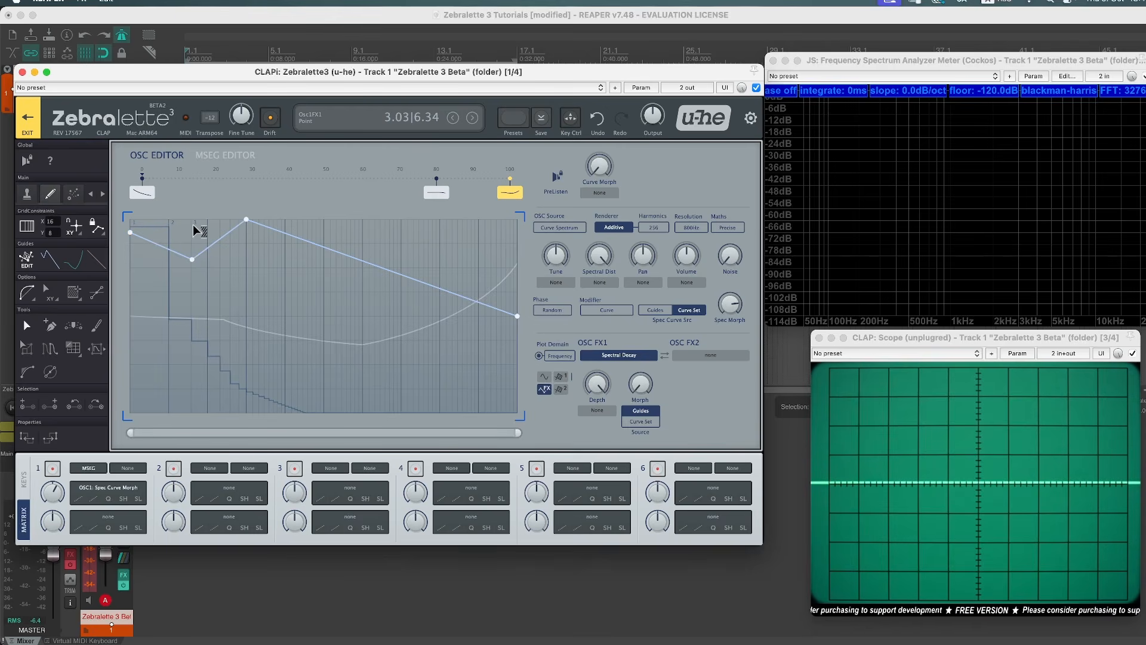
drag(190, 259, 191, 259)
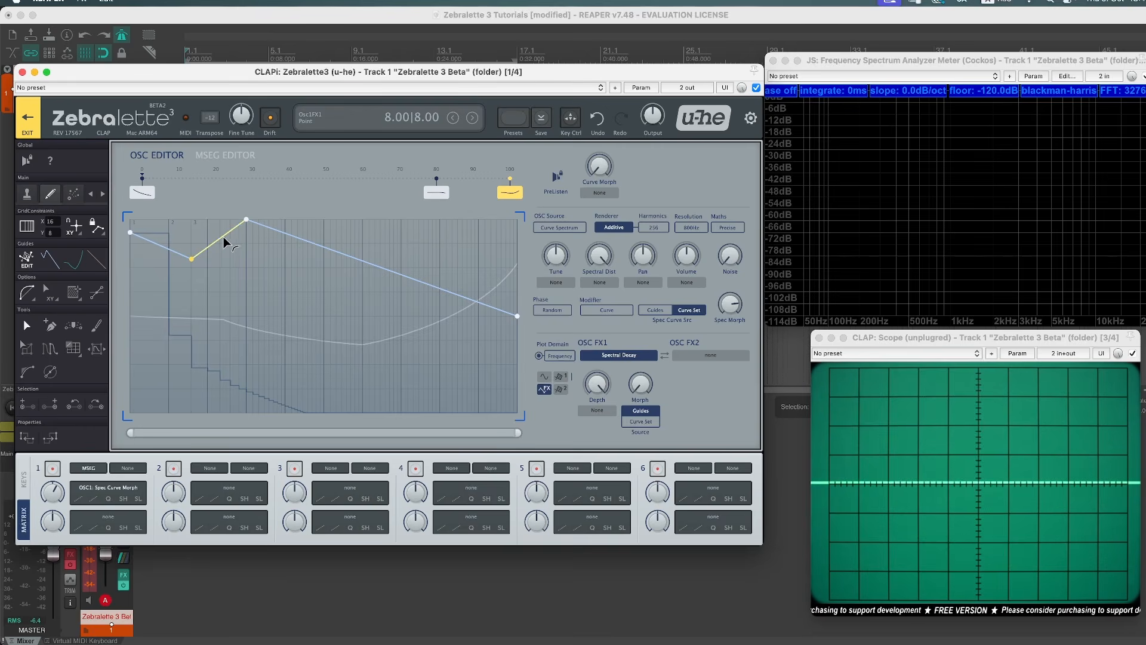
drag(221, 242, 222, 245)
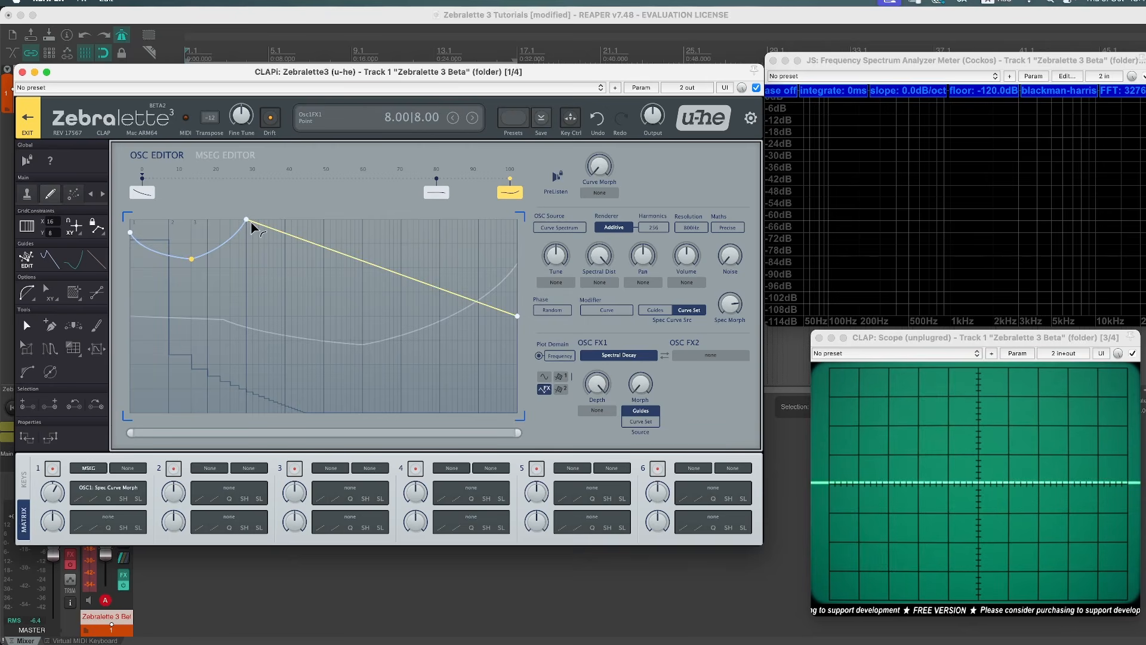
drag(276, 236, 278, 239)
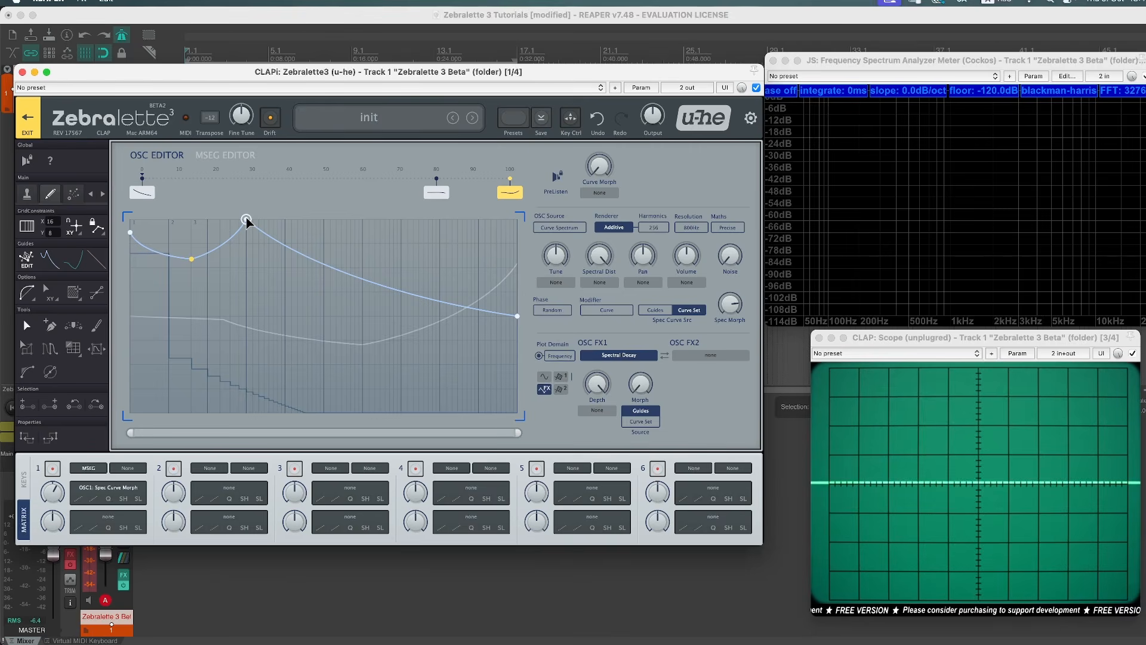
click(246, 220)
drag(247, 221, 248, 227)
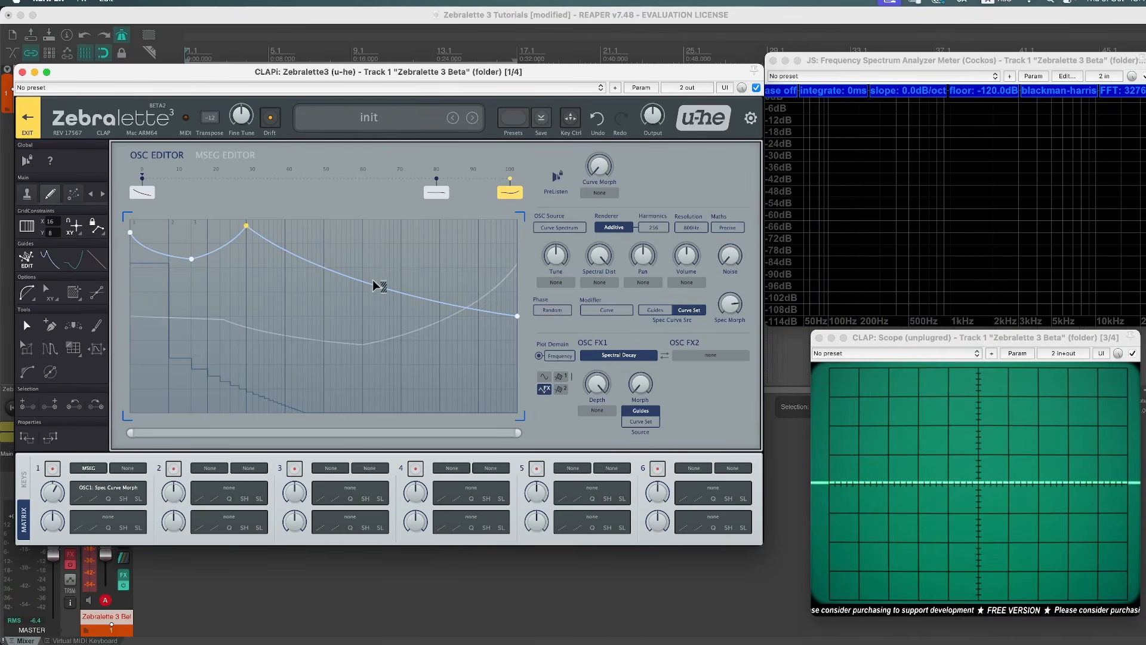
- Add Guide 1 points at about 20.04|4.12 and 126.90|5.68, then shift the former and the peak and dip points toward lower harmonics
click(298, 314)
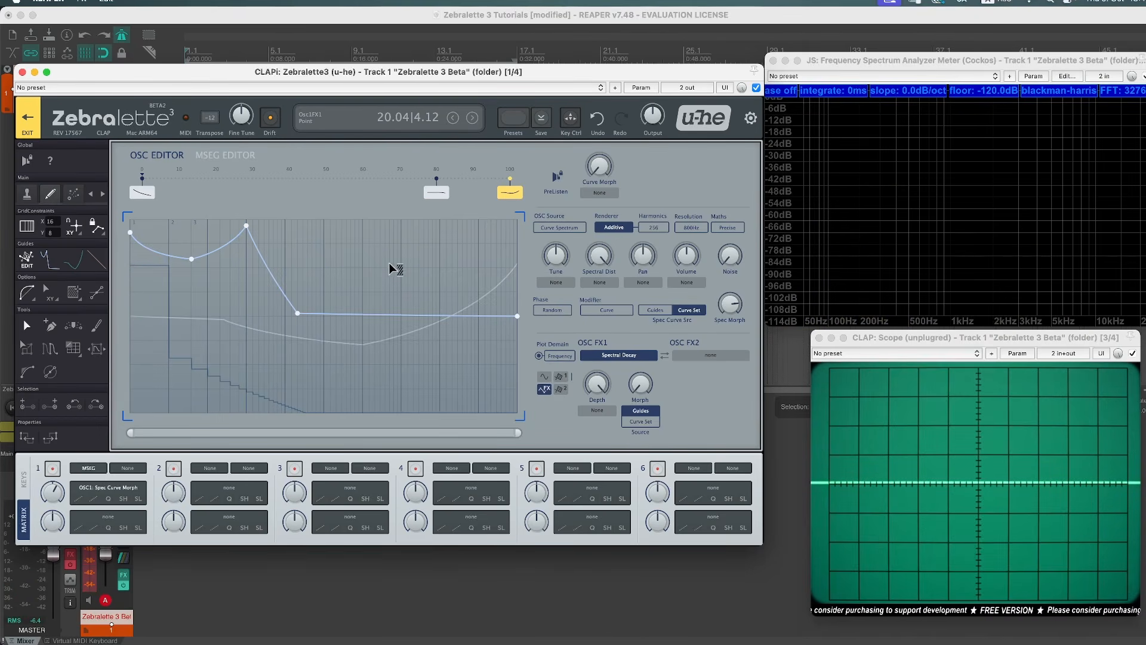
drag(410, 314, 401, 276)
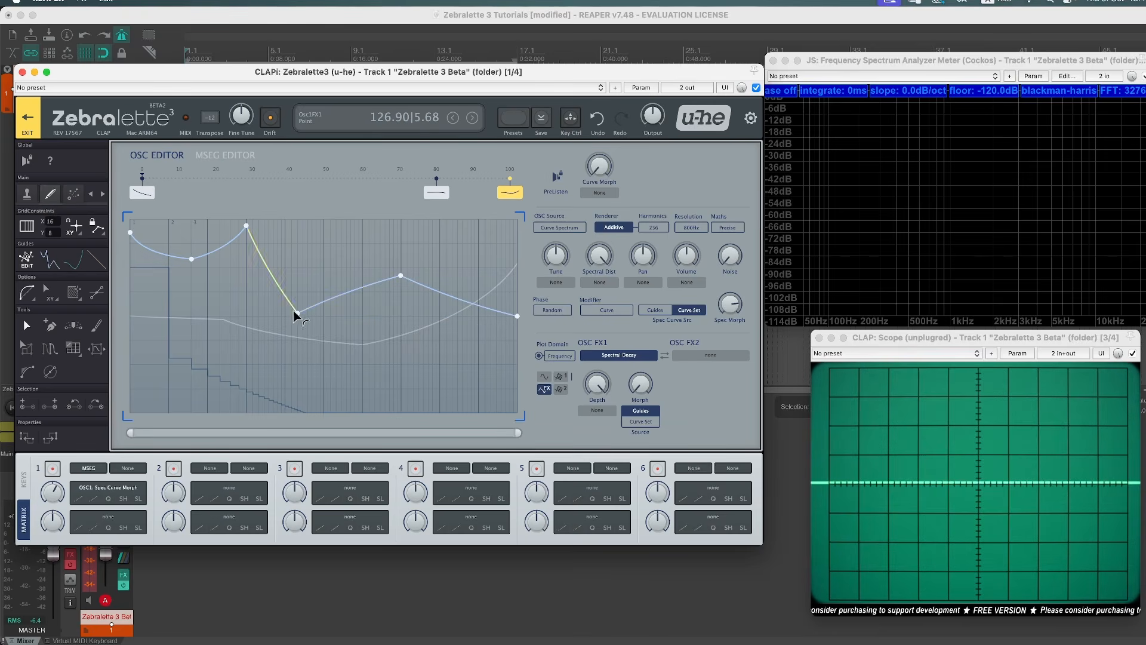
drag(294, 312, 282, 315)
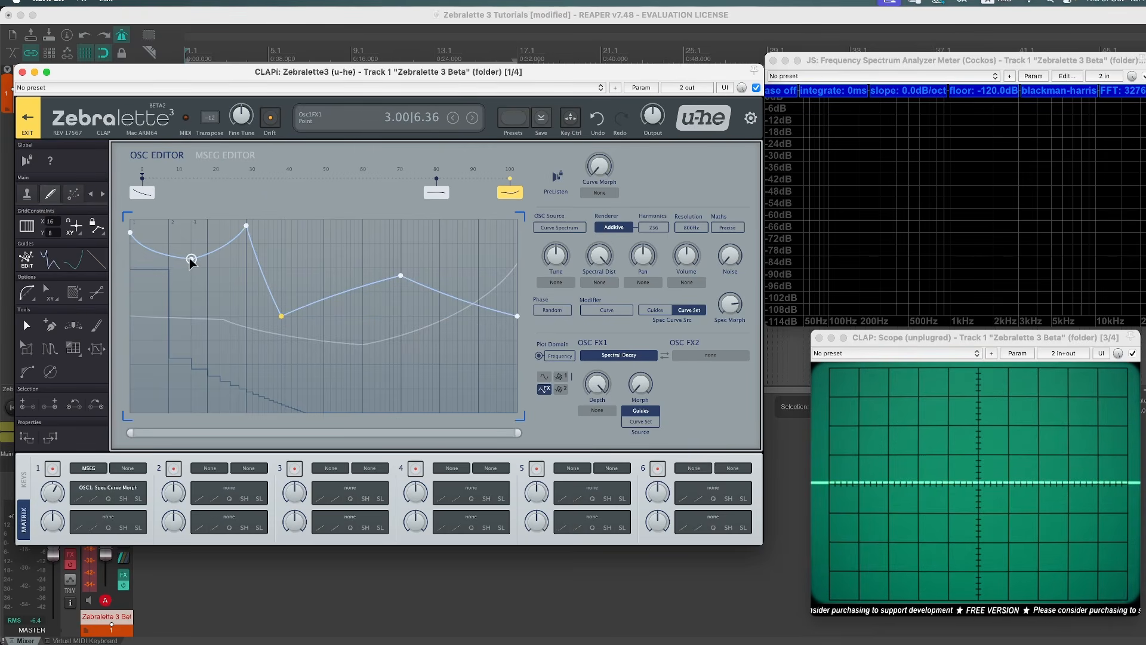
drag(241, 225, 206, 226)
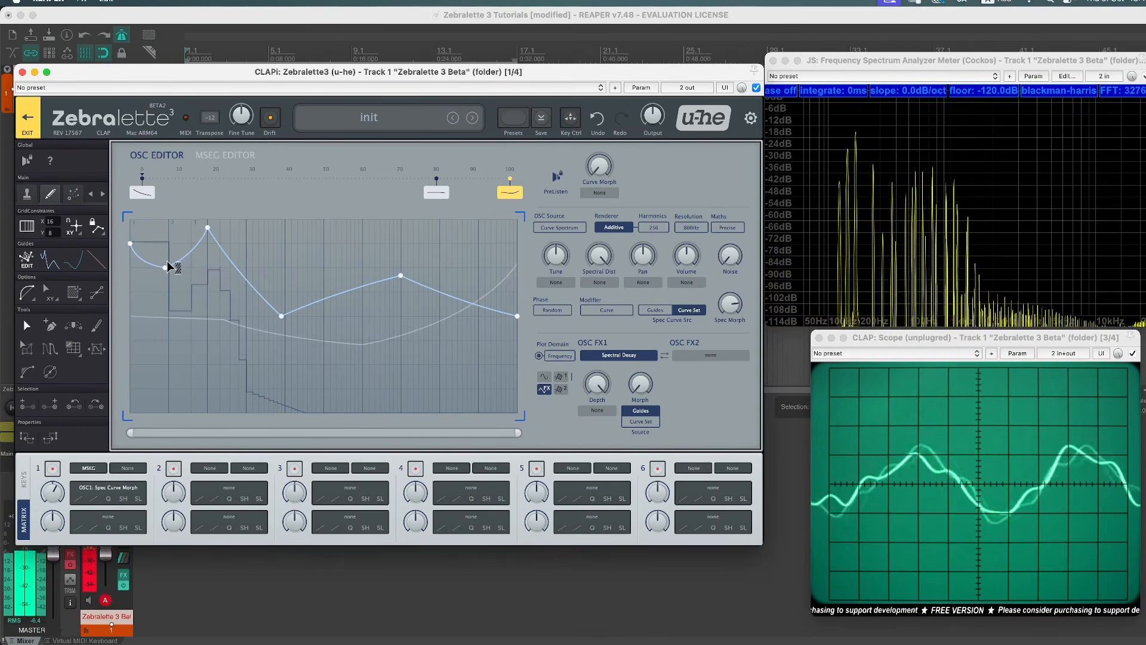
- Lower Guide 1's upper-harmonic point almost to the bottom of the graph, bend the final segment downward, and lower the end point
drag(397, 276, 382, 340)
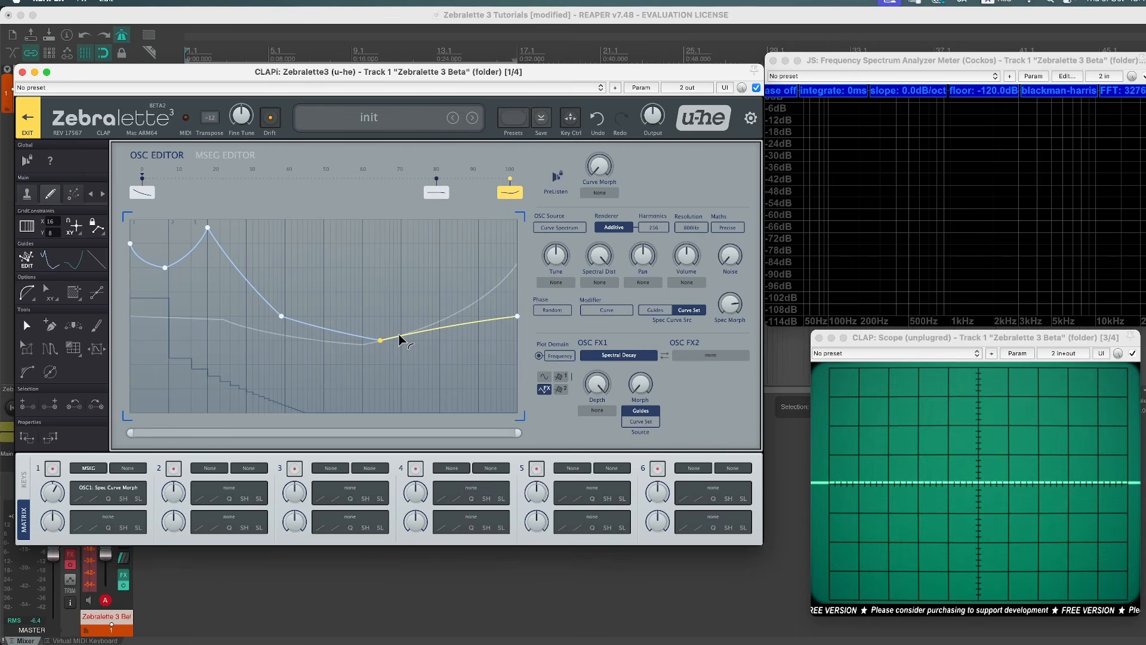
drag(441, 327, 441, 347)
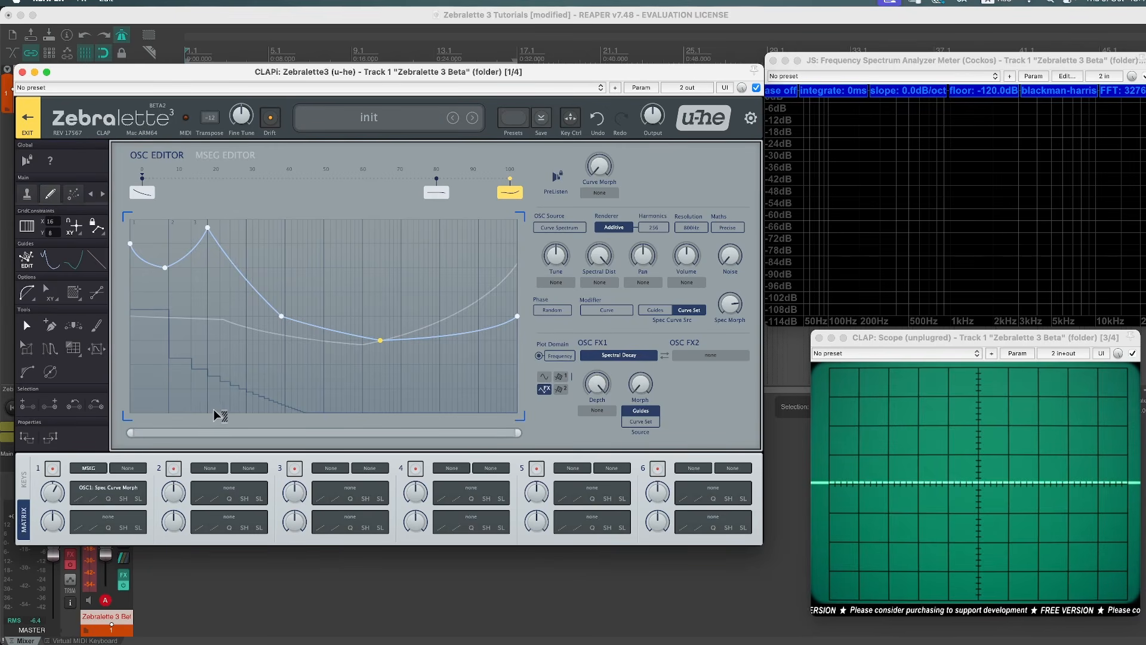
drag(382, 339, 381, 369)
drag(518, 317, 509, 362)
drag(376, 369, 375, 394)
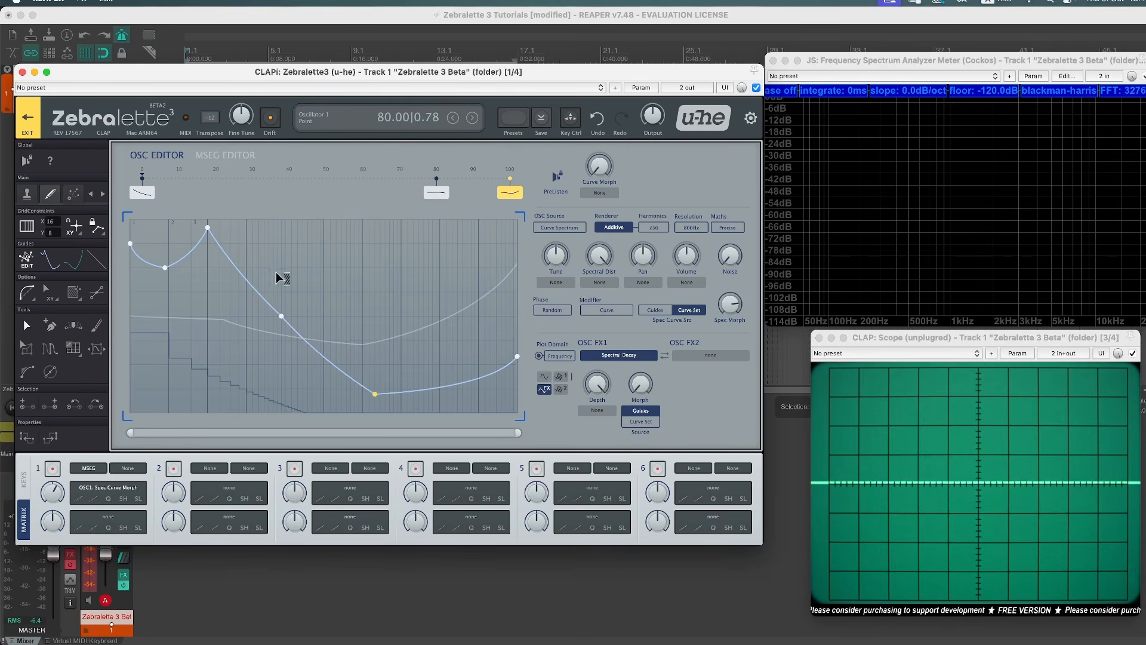
- Leave guide editing and select the oscillator curve at morph position 80
click(51, 260)
click(435, 194)
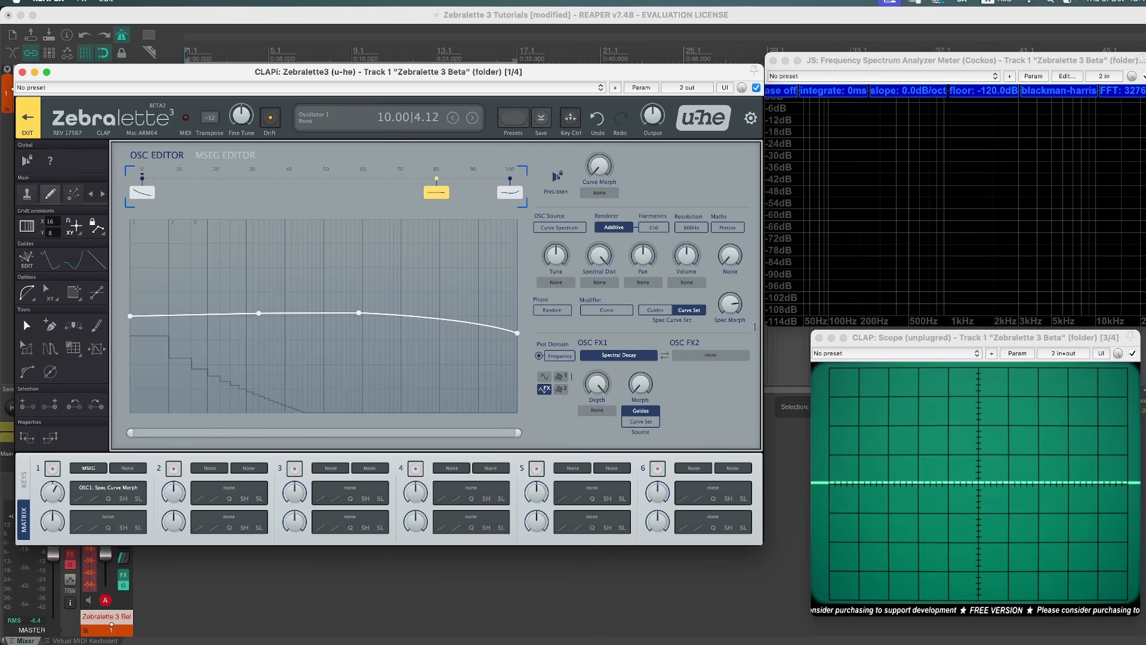